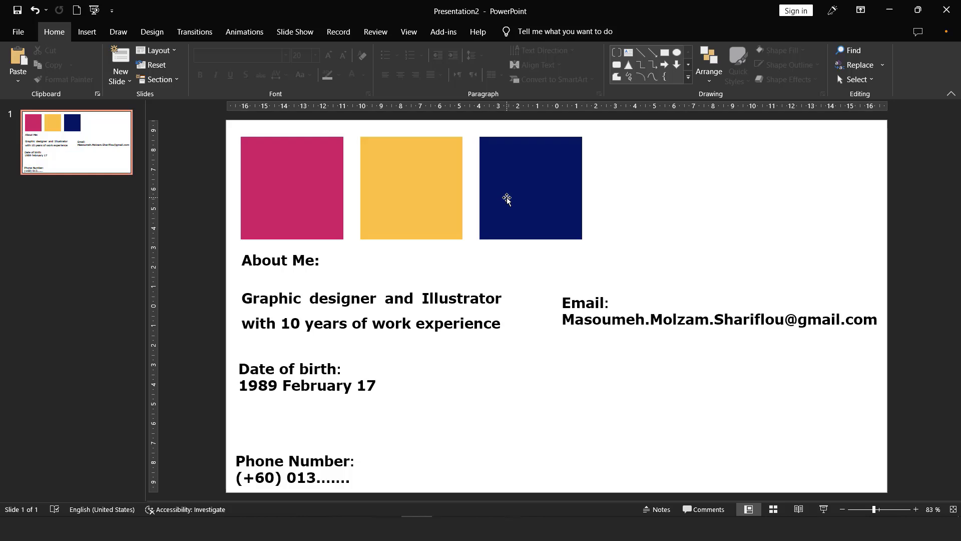
# Step: Nudge the pink, gold and navy square group a little higher on the reference slide
pyautogui.click(507, 198)
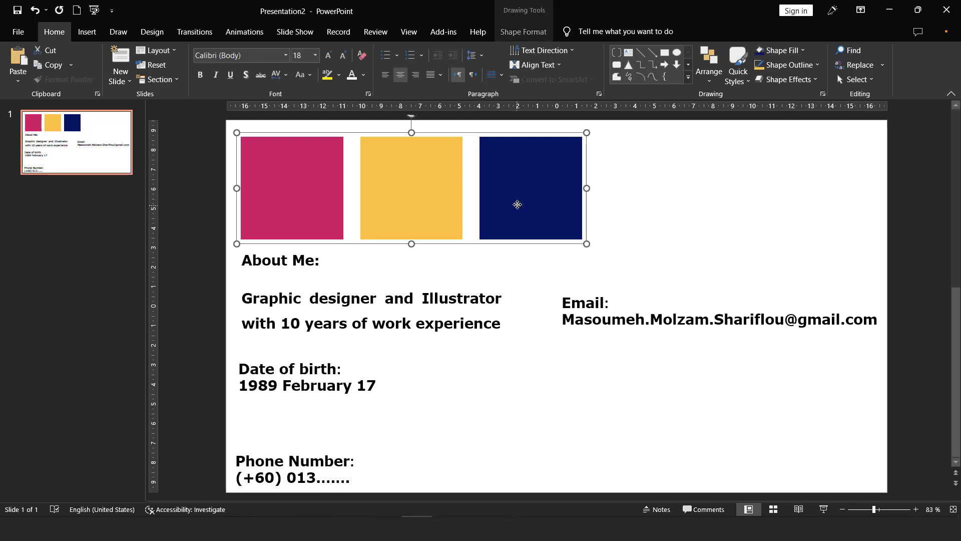
pyautogui.moveTo(518, 205)
pyautogui.mouseDown()
pyautogui.moveTo(536, 200)
pyautogui.moveTo(515, 203)
pyautogui.mouseUp()
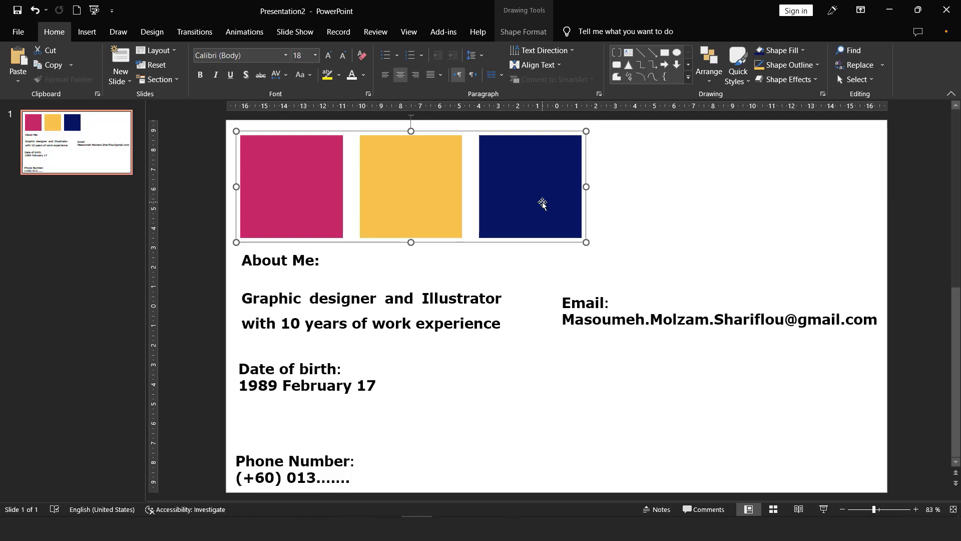
pyautogui.click(350, 272)
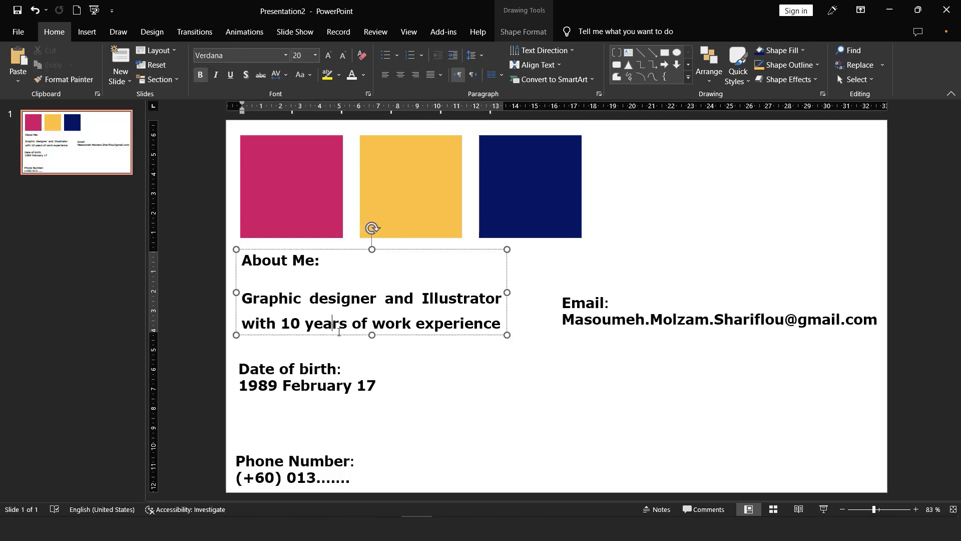
pyautogui.click(330, 395)
pyautogui.click(350, 447)
pyautogui.click(620, 328)
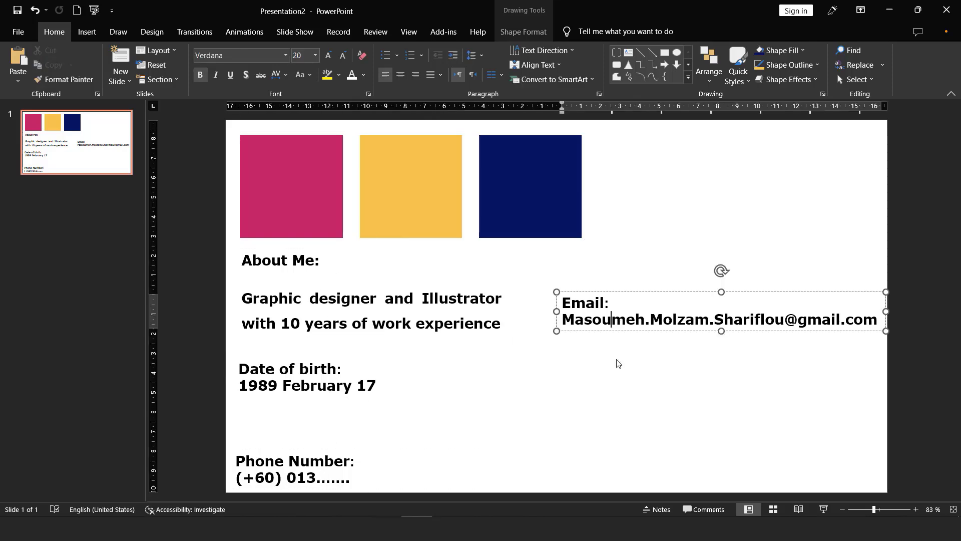
pyautogui.click(619, 364)
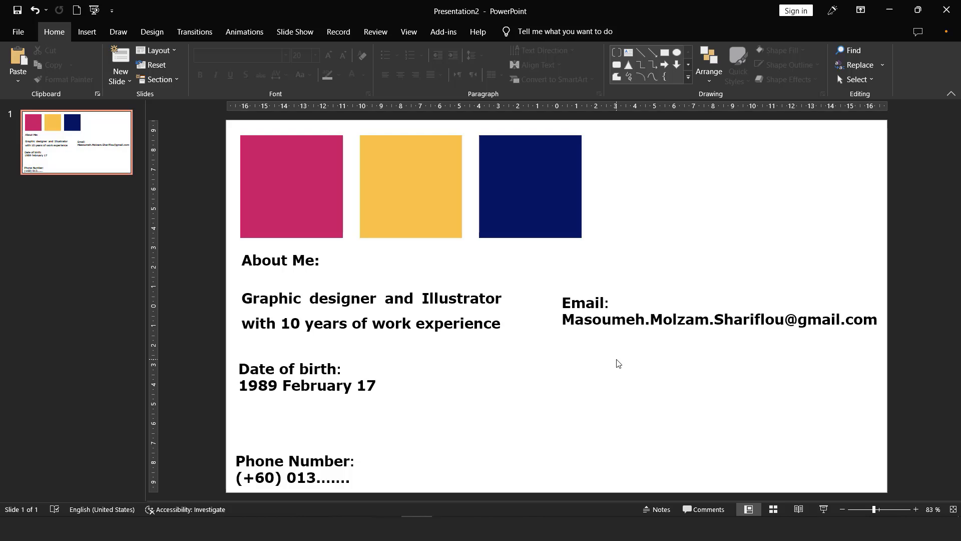
# Step: Create a new presentation and give its slide the Blank layout
pyautogui.click(78, 11)
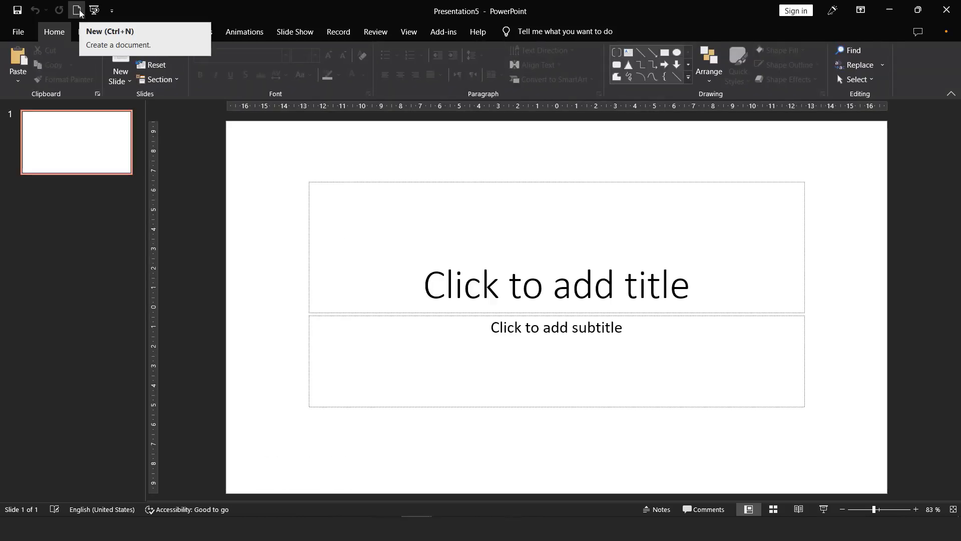
pyautogui.click(169, 52)
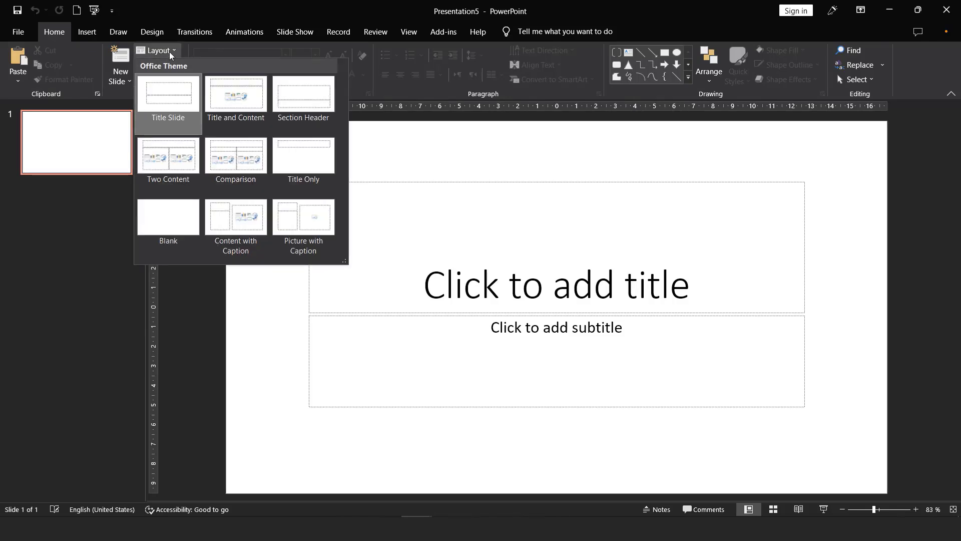
pyautogui.click(170, 239)
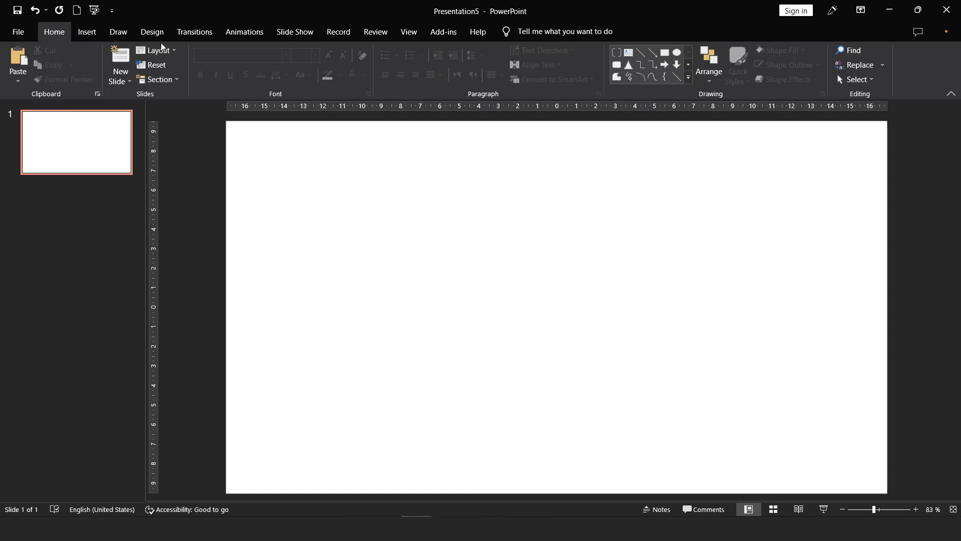
# Step: Set a custom slide size of 21 cm wide by 29.7 cm high
pyautogui.click(153, 32)
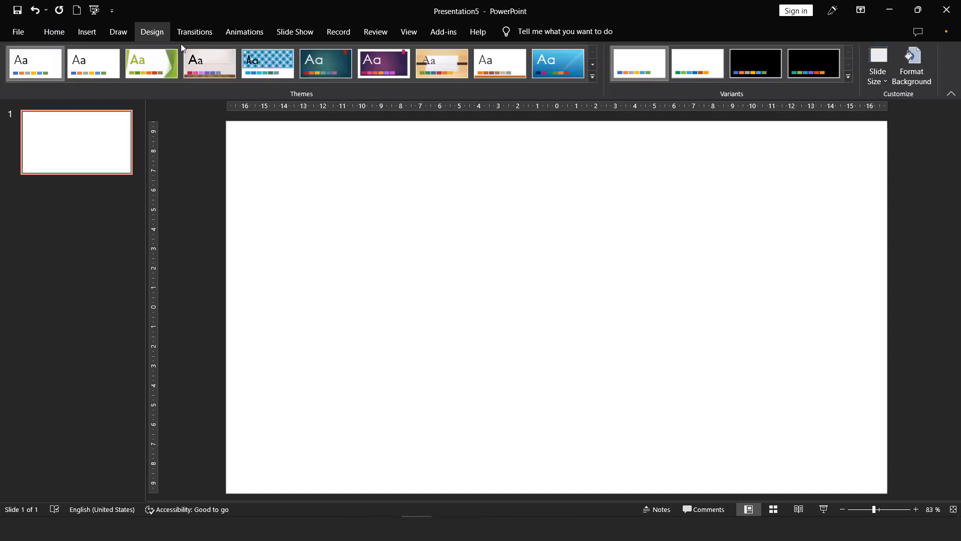
pyautogui.click(883, 76)
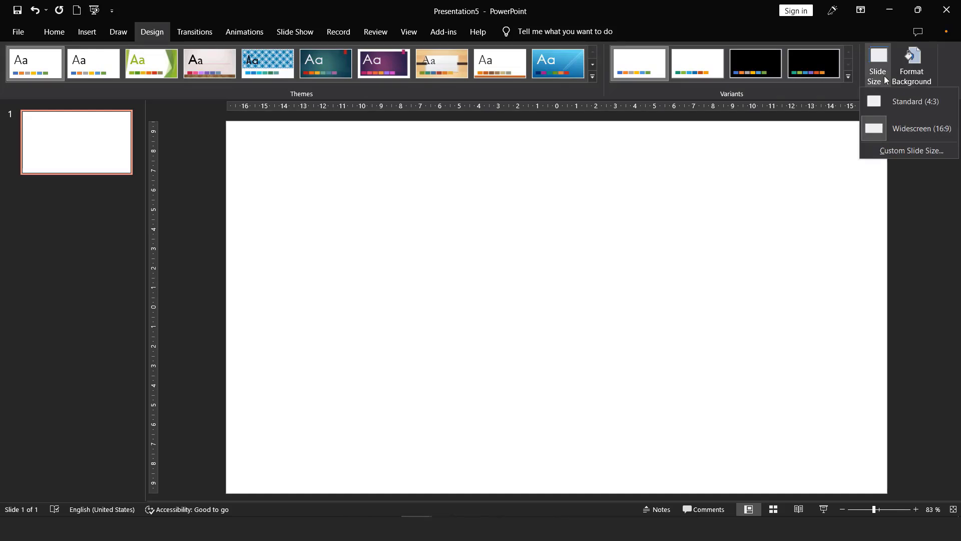
pyautogui.click(918, 152)
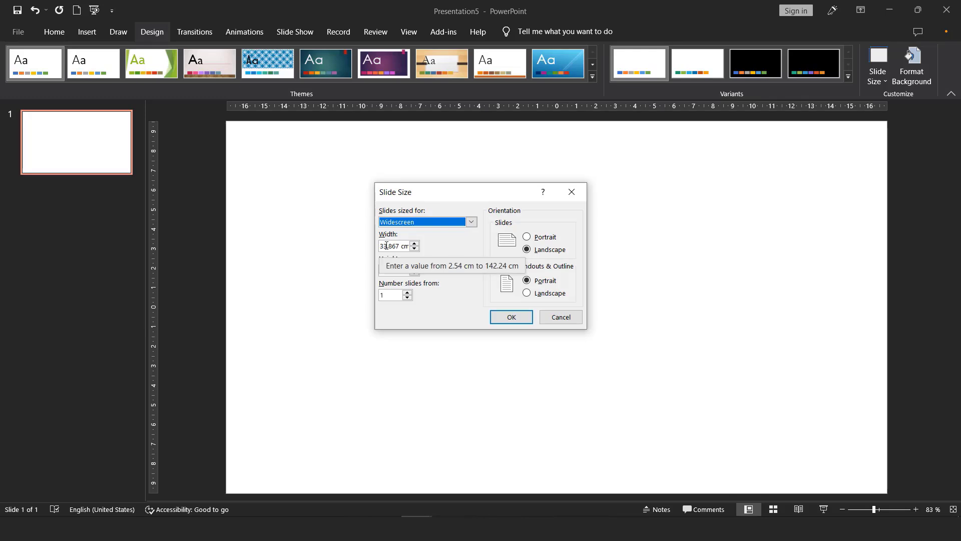
pyautogui.click(385, 270)
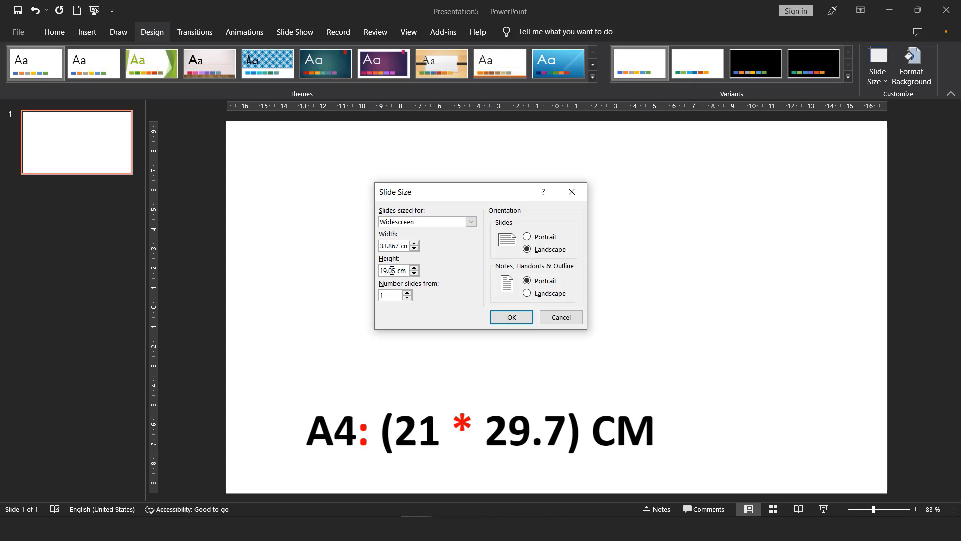
pyautogui.moveTo(398, 245); pyautogui.dragTo(361, 250)
pyautogui.write('21')
pyautogui.moveTo(399, 270); pyautogui.dragTo(360, 272)
pyautogui.write('29.7')
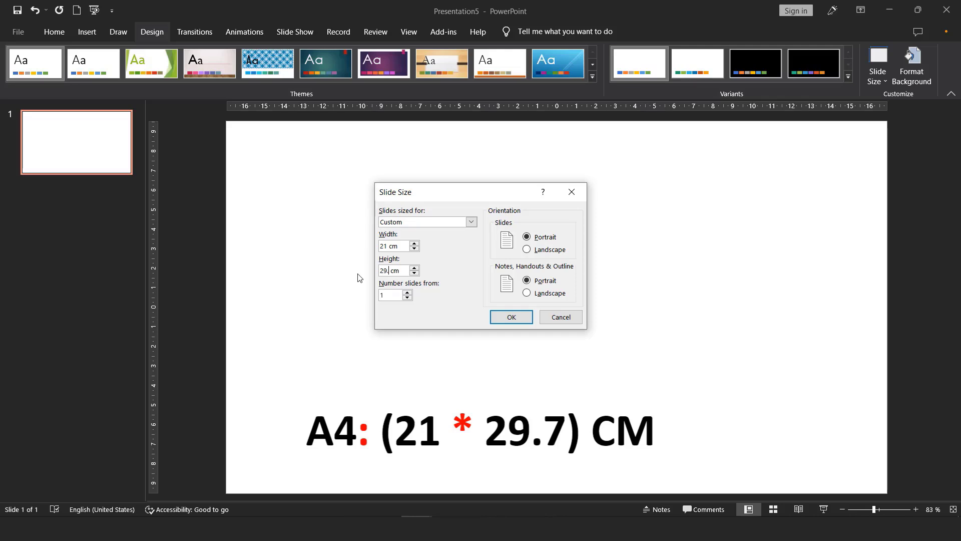
pyautogui.click(511, 317)
# Step: Choose Maximize to scale content to the A4 page, then fit the whole slide in the window
pyautogui.click(512, 348)
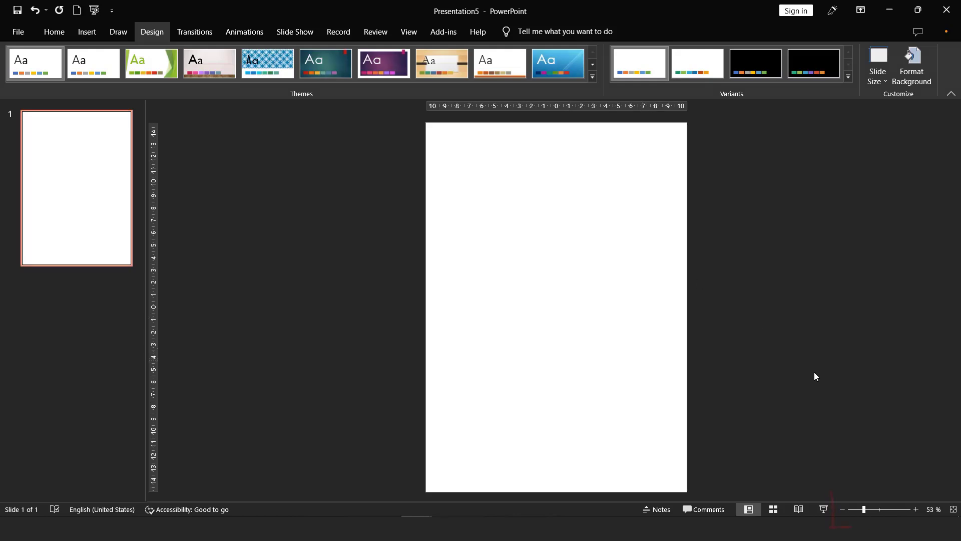
pyautogui.click(916, 509)
pyautogui.click(916, 509)
pyautogui.click(916, 509)
pyautogui.click(916, 509)
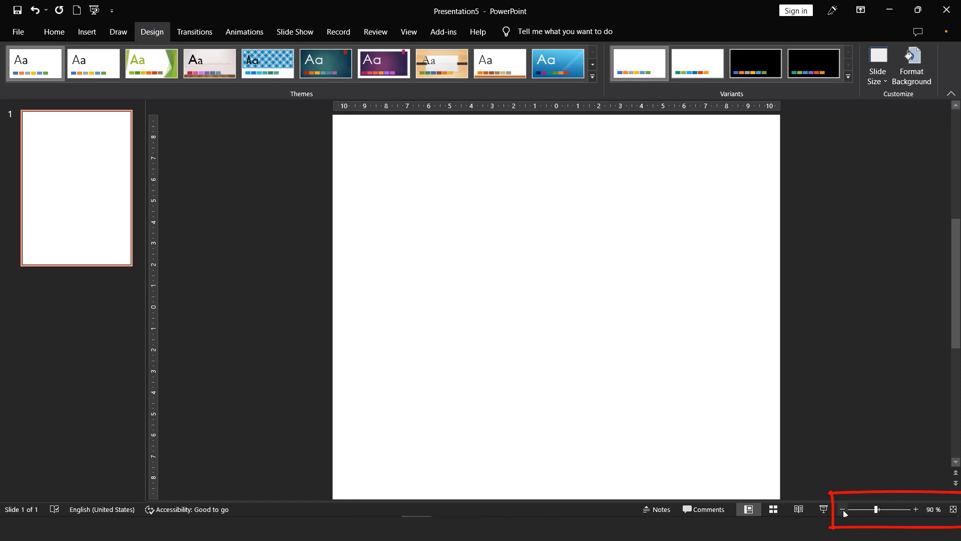
pyautogui.click(843, 509)
pyautogui.click(843, 509)
pyautogui.click(842, 509)
pyautogui.click(843, 509)
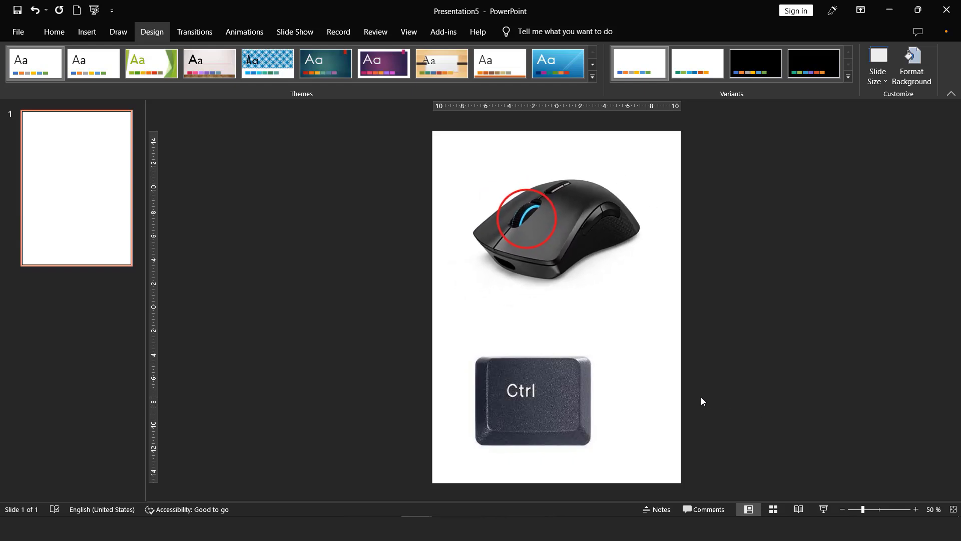
pyautogui.keyDown('ctrl'); pyautogui.scroll(3, 702, 398); pyautogui.keyUp('ctrl')
pyautogui.keyDown('ctrl'); pyautogui.scroll(3, 702, 400); pyautogui.keyUp('ctrl')
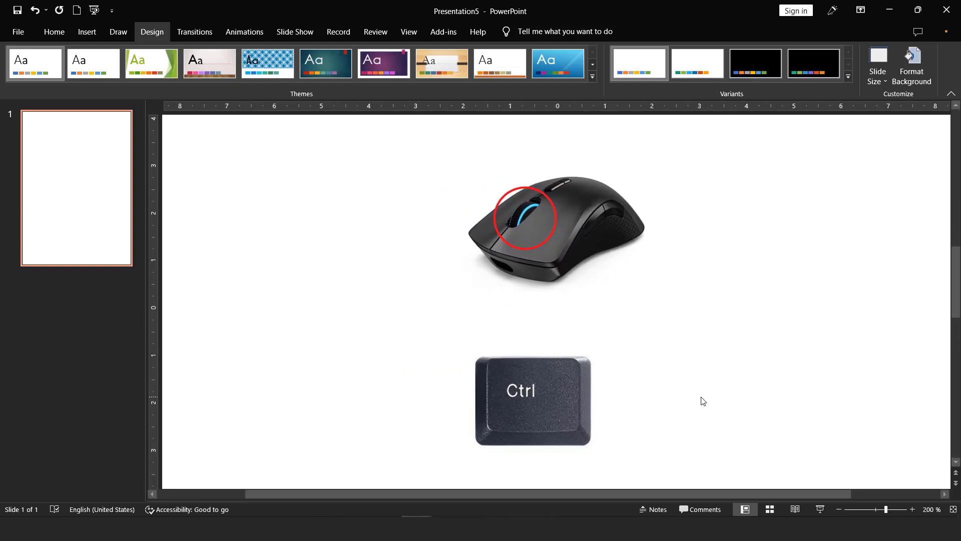
pyautogui.keyDown('ctrl'); pyautogui.scroll(-5, 701, 400); pyautogui.keyUp('ctrl')
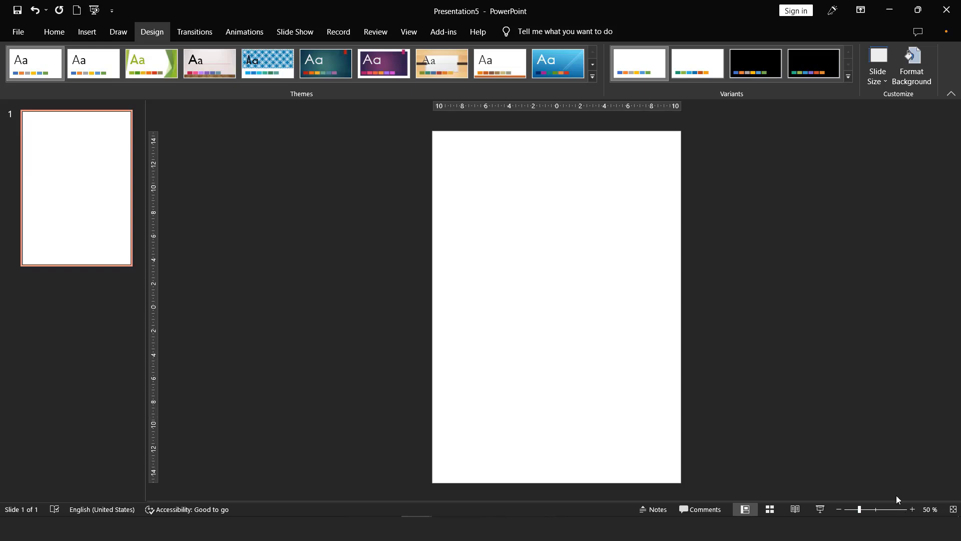
pyautogui.keyDown('ctrl'); pyautogui.scroll(-3, 833, 413); pyautogui.keyUp('ctrl')
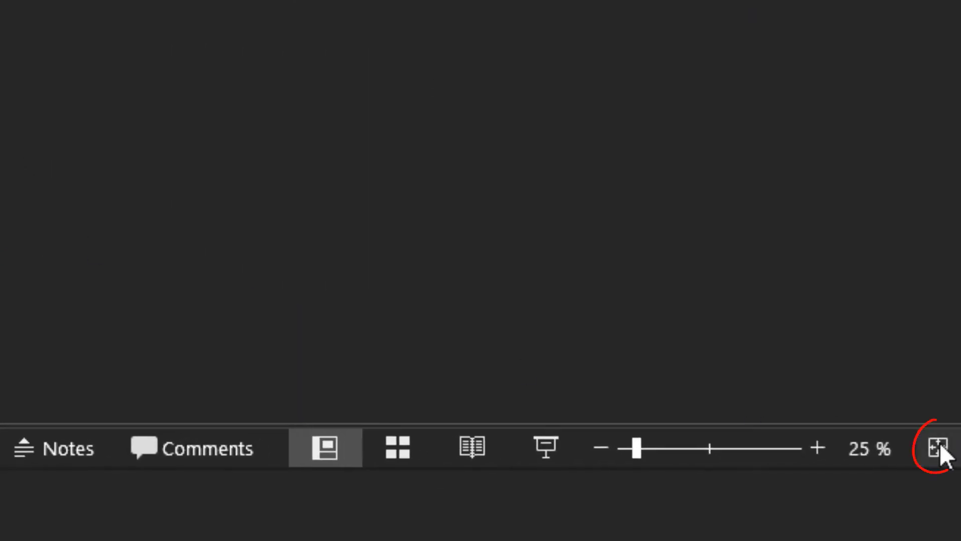
pyautogui.click(938, 448)
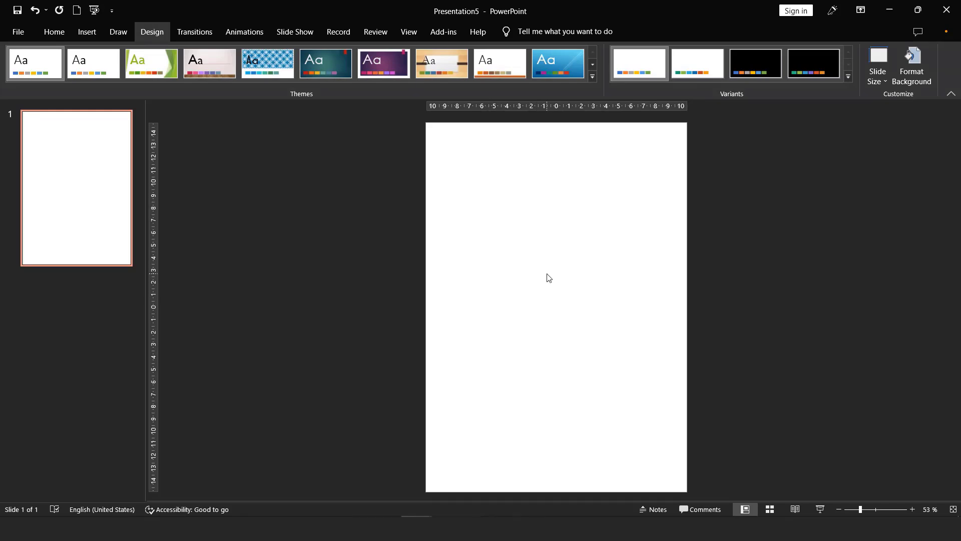
# Step: Draw a 21 × 3.02 cm header rectangle across the top of the page with no outline
pyautogui.click(85, 33)
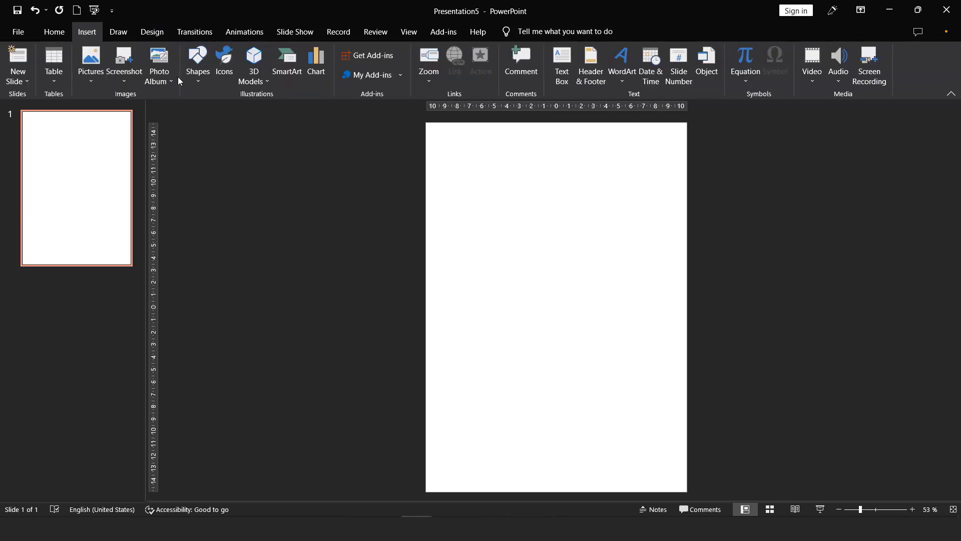
pyautogui.click(197, 82)
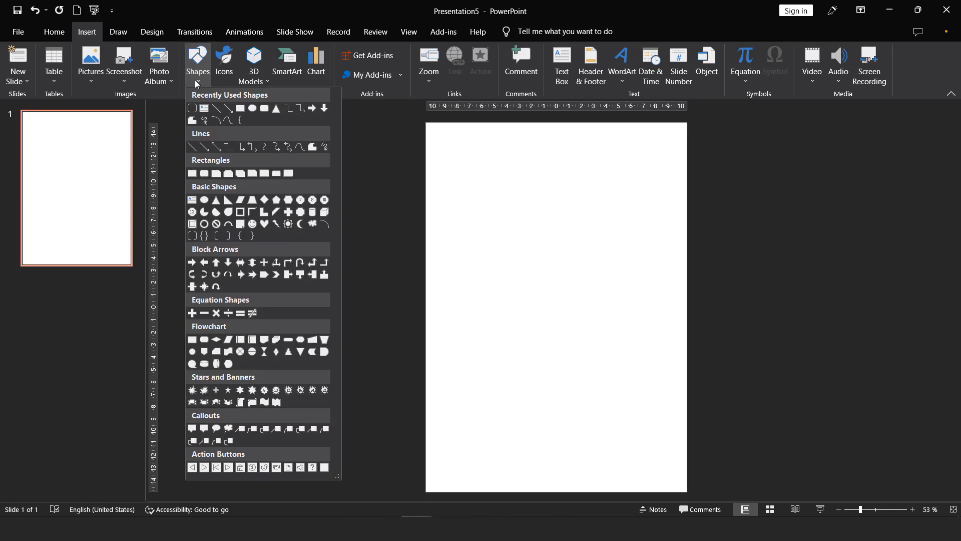
pyautogui.click(241, 109)
pyautogui.moveTo(426, 126); pyautogui.dragTo(687, 165)
pyautogui.click(485, 67)
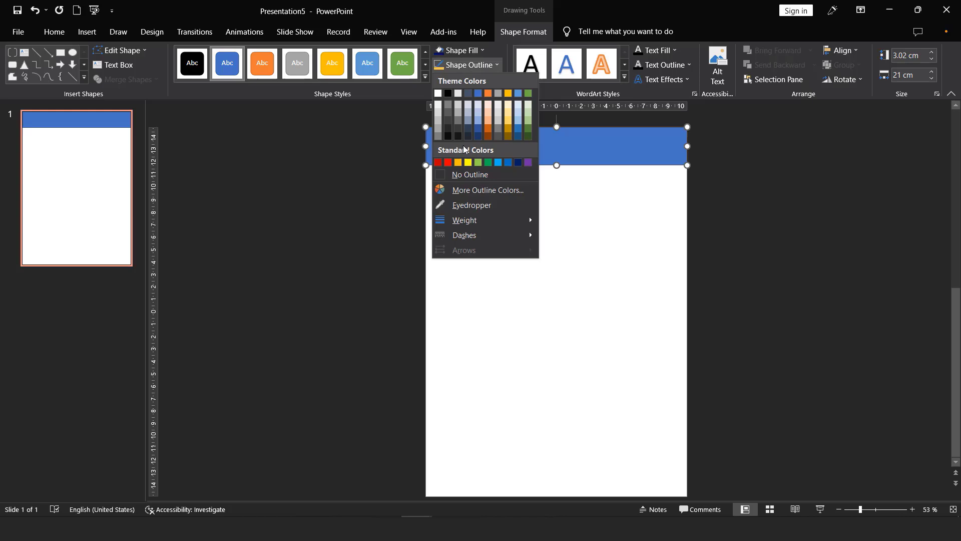
pyautogui.click(456, 175)
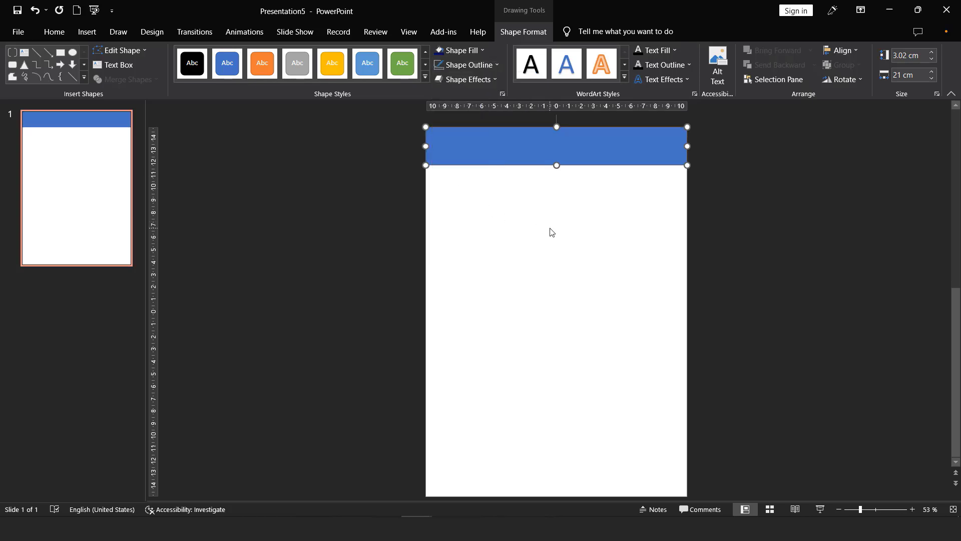
pyautogui.click(487, 238)
pyautogui.click(415, 516)
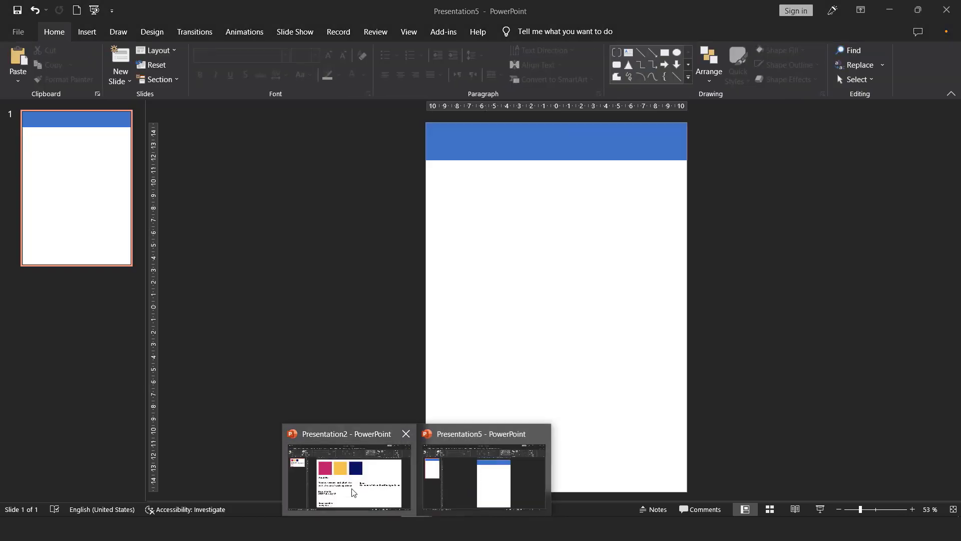
# Step: Paste the pink, gold and navy squares from Presentation2 and shrink them beside the page
pyautogui.click(353, 493)
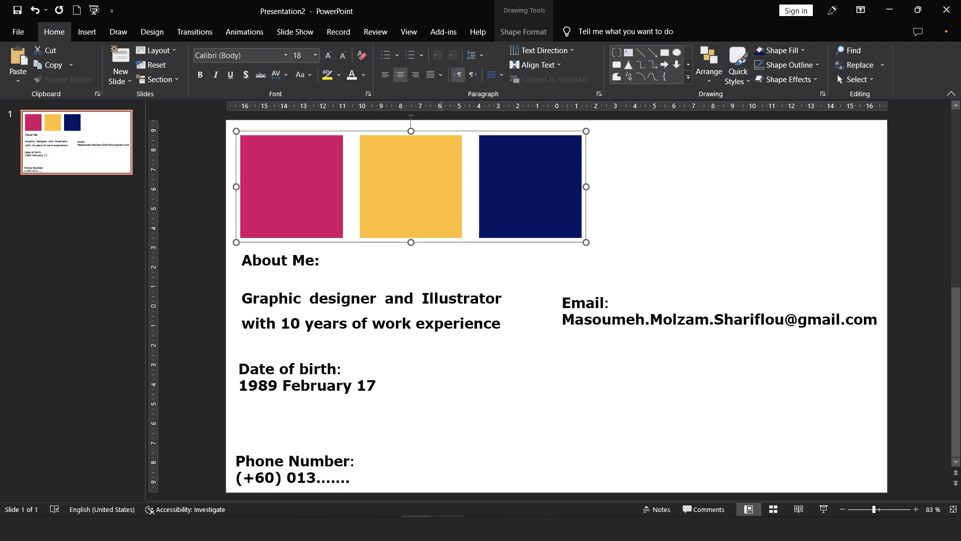
pyautogui.click(512, 491)
pyautogui.hotkey('ctrl', 'v')
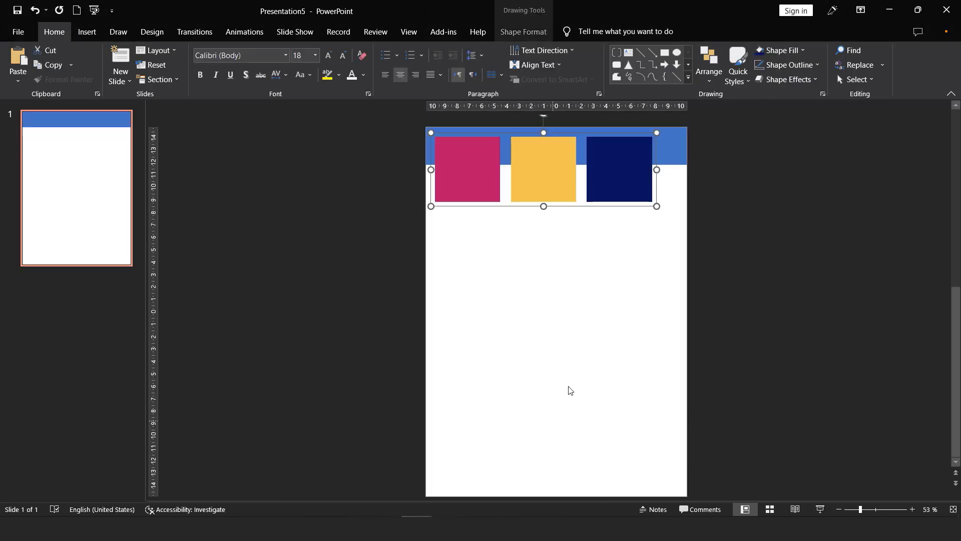
pyautogui.moveTo(599, 171); pyautogui.dragTo(363, 197)
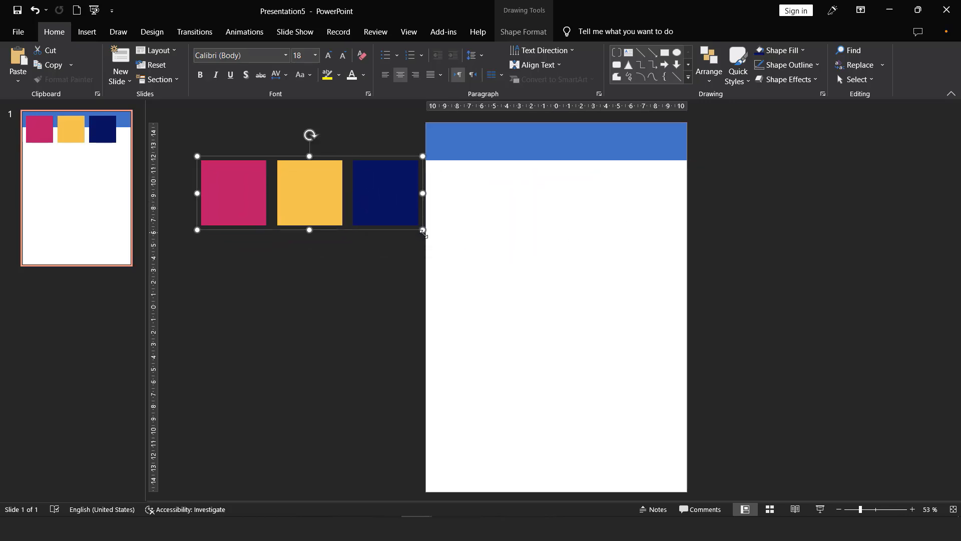
pyautogui.moveTo(425, 229); pyautogui.dragTo(332, 160)
# Step: Fill the header banner with the pink swatch colour and shorten it to 2.3 cm tall
pyautogui.click(504, 148)
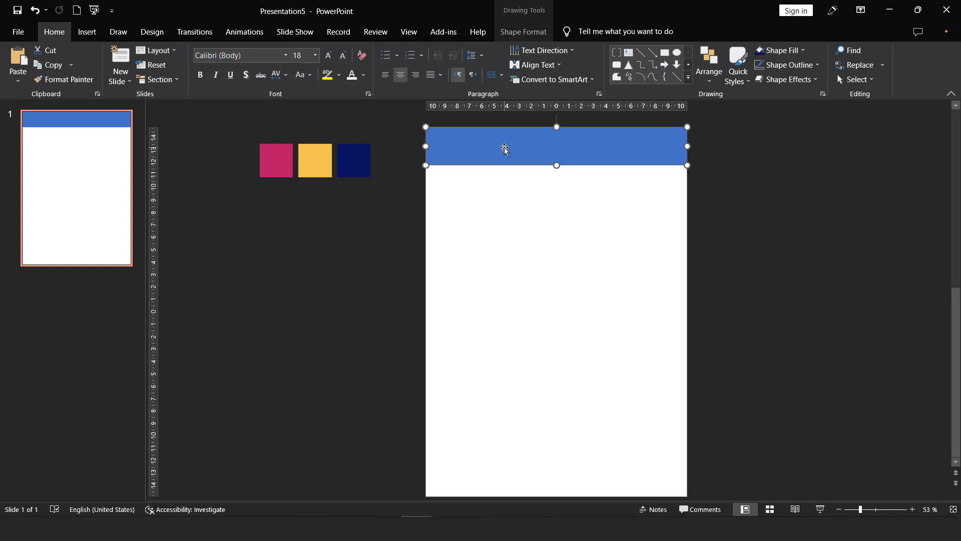
pyautogui.click(515, 31)
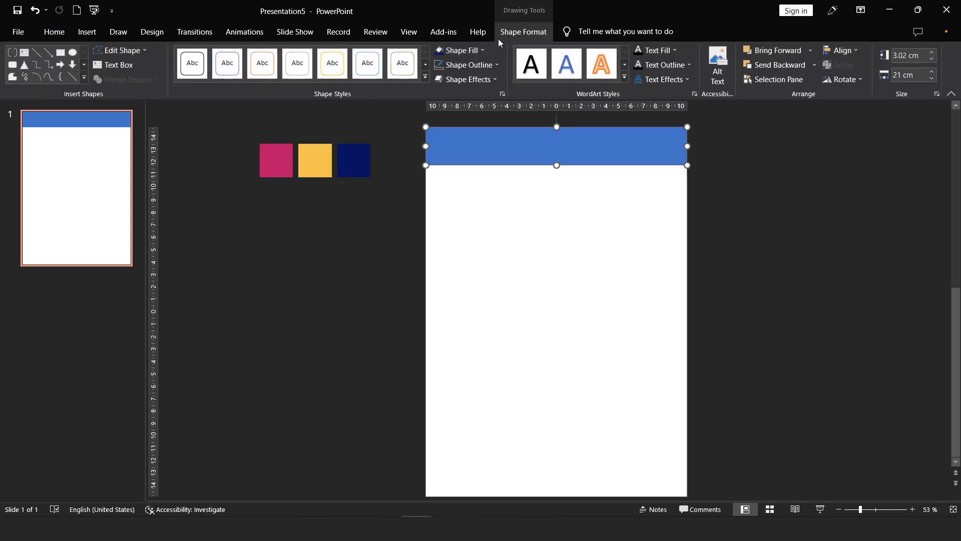
pyautogui.click(477, 50)
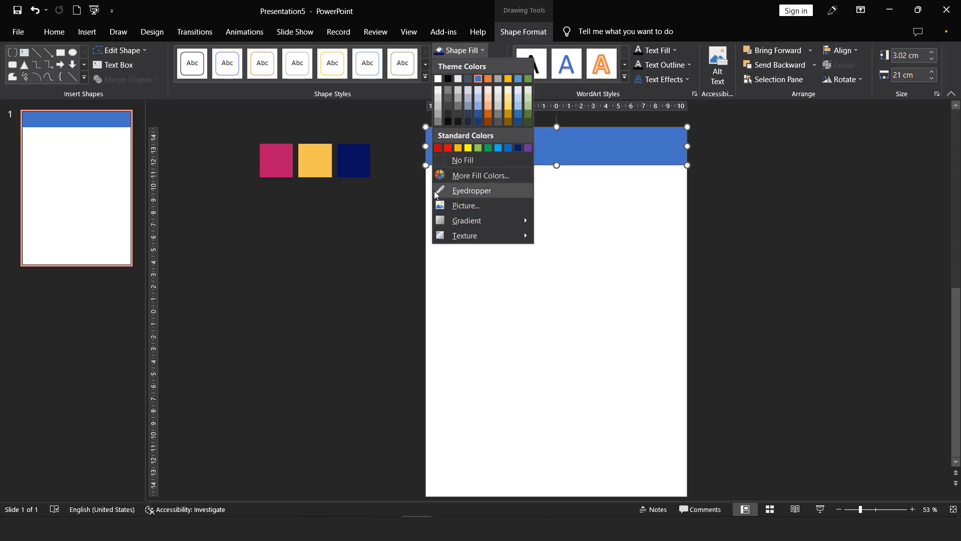
pyautogui.click(460, 194)
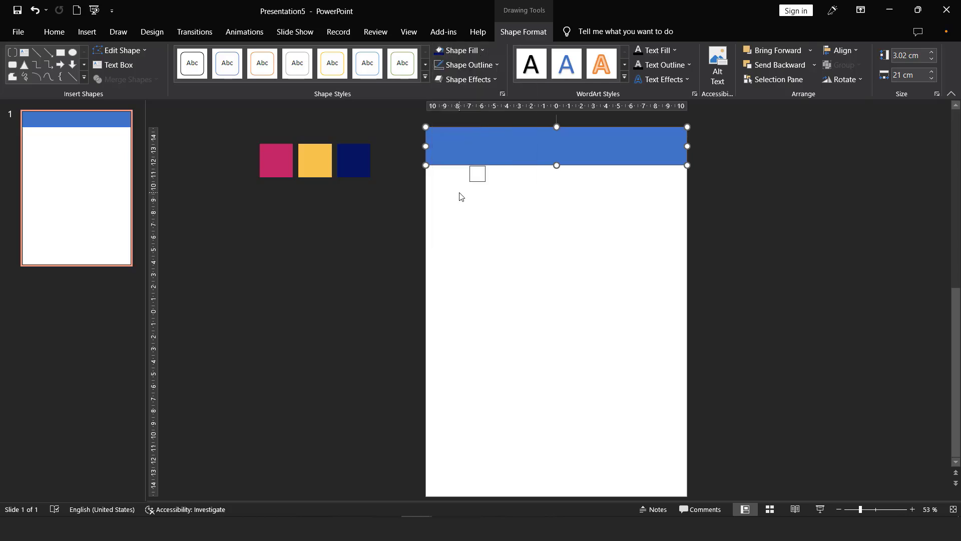
pyautogui.click(282, 162)
pyautogui.moveTo(556, 165); pyautogui.dragTo(557, 155)
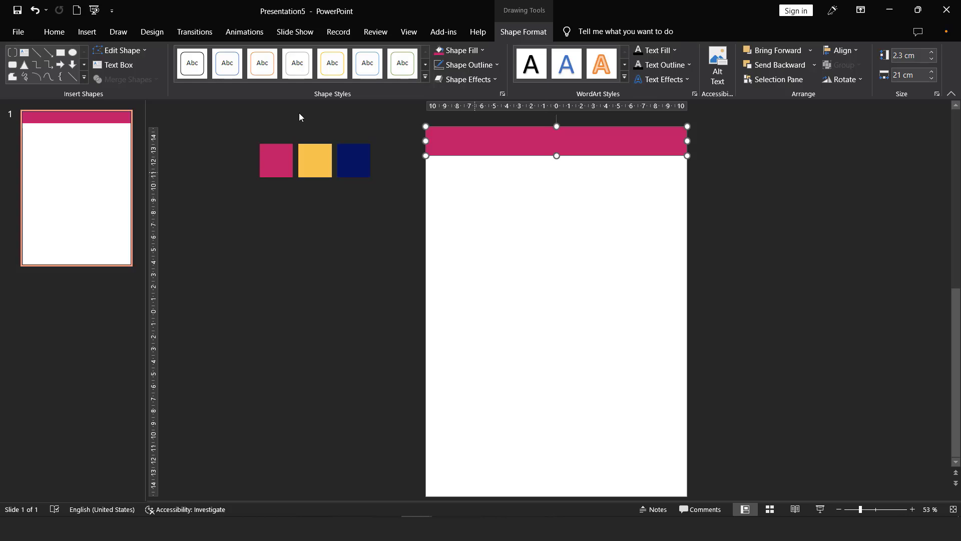
pyautogui.click(88, 32)
pyautogui.click(198, 62)
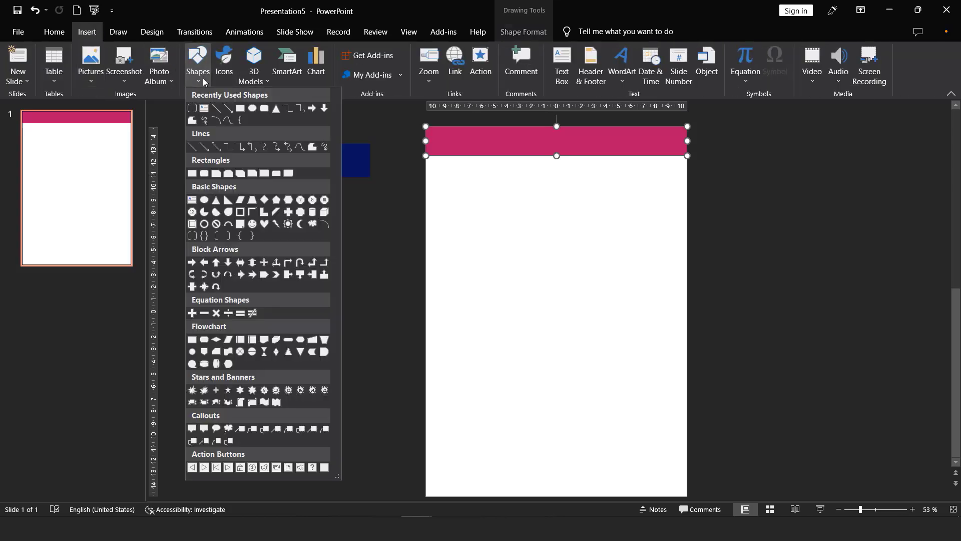
pyautogui.click(241, 109)
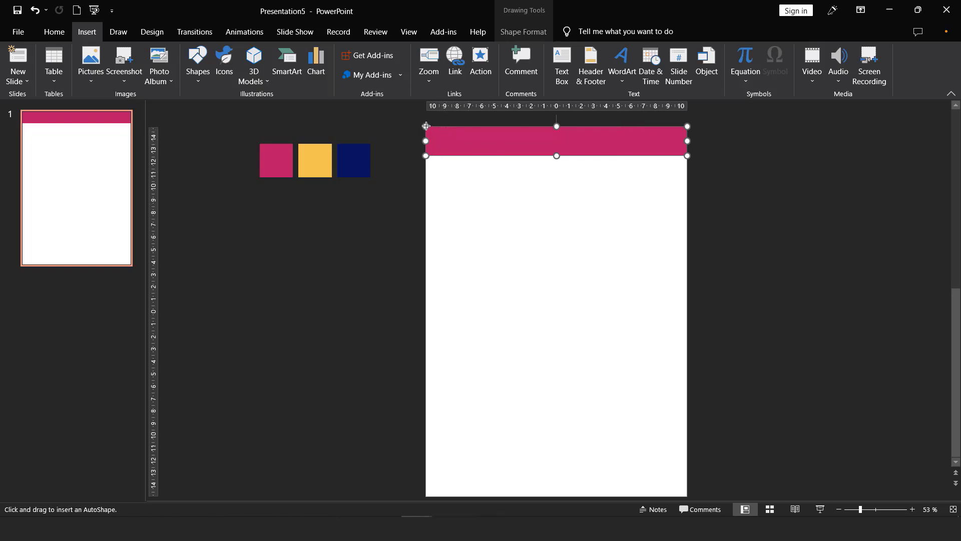
# Step: Draw a full-height left rectangle behind the banner, with no outline and the navy swatch fill
pyautogui.moveTo(426, 126); pyautogui.dragTo(490, 493)
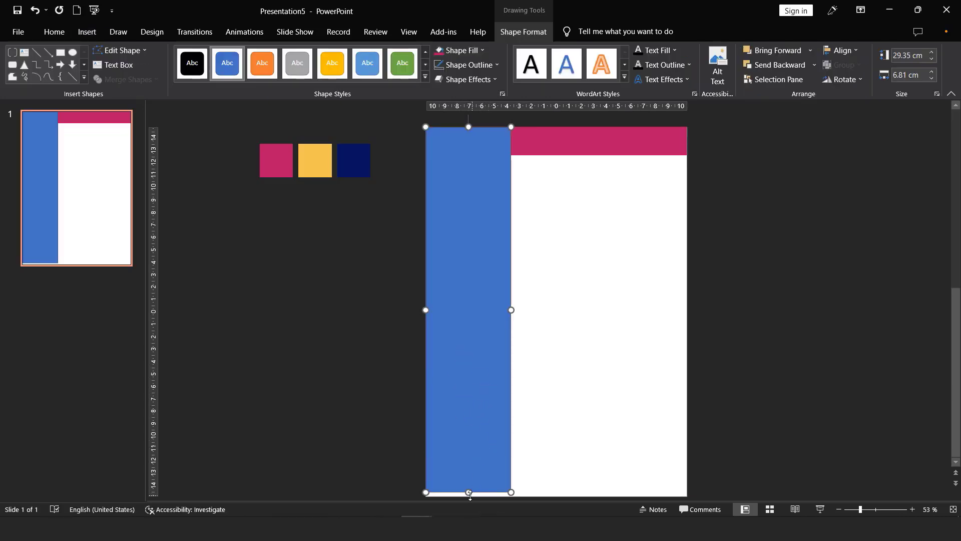
pyautogui.moveTo(470, 495); pyautogui.dragTo(469, 497)
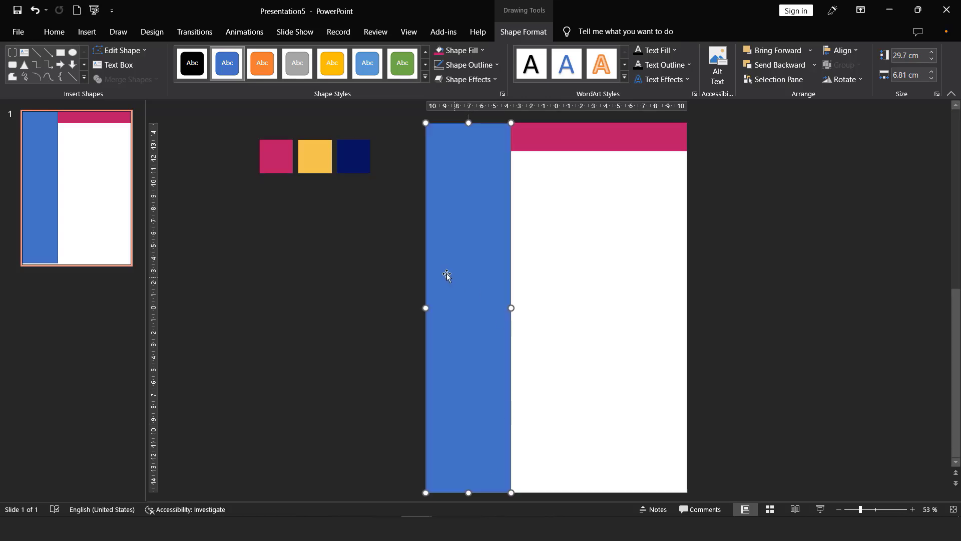
pyautogui.moveTo(469, 123); pyautogui.dragTo(469, 121)
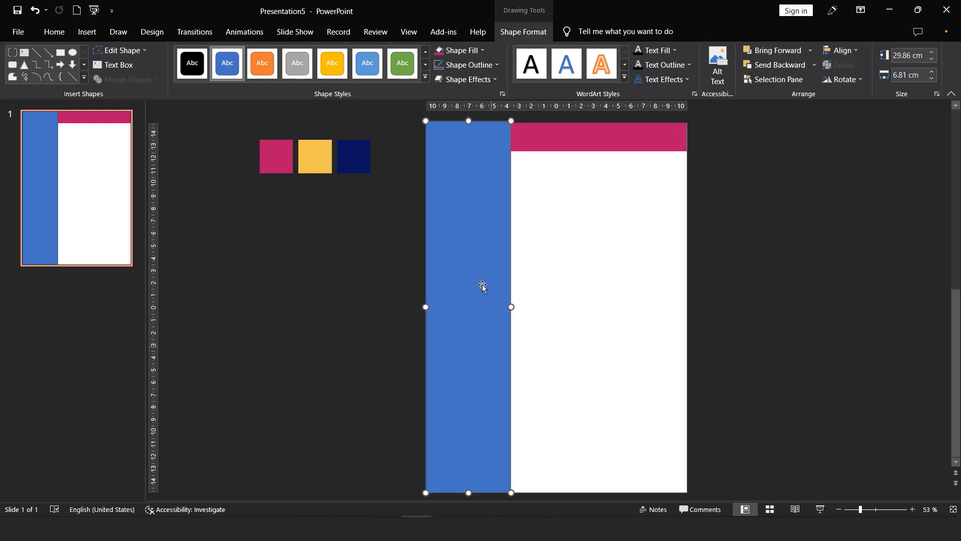
pyautogui.rightClick(458, 184)
pyautogui.click(505, 342)
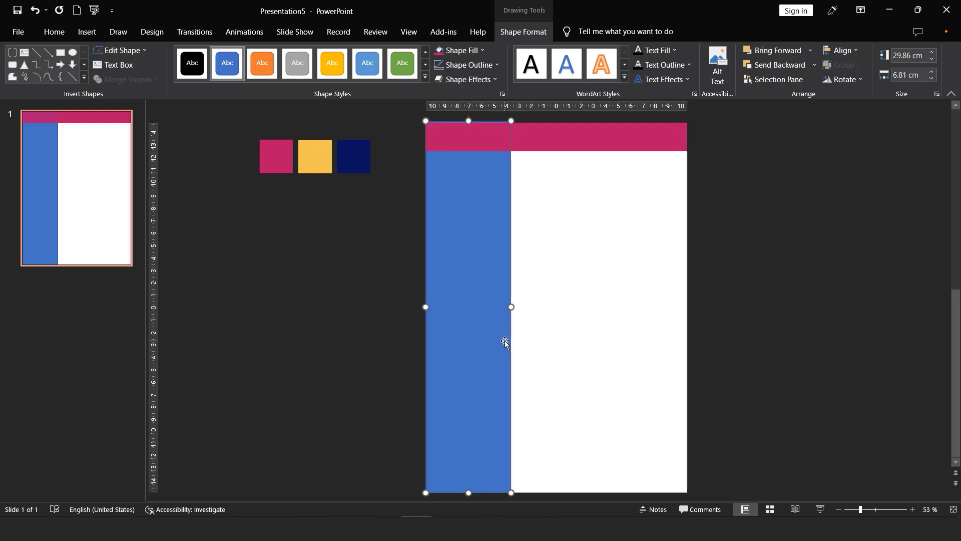
pyautogui.click(466, 64)
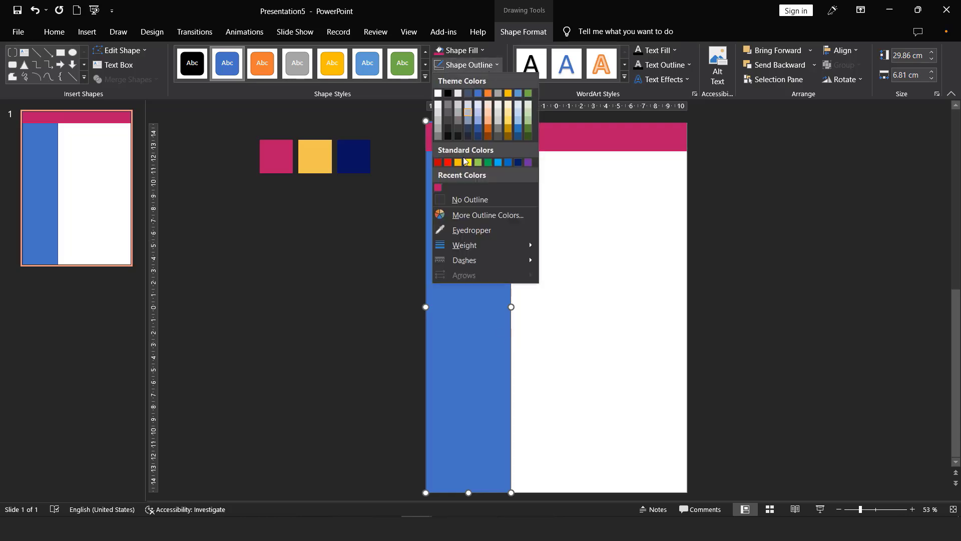
pyautogui.click(463, 200)
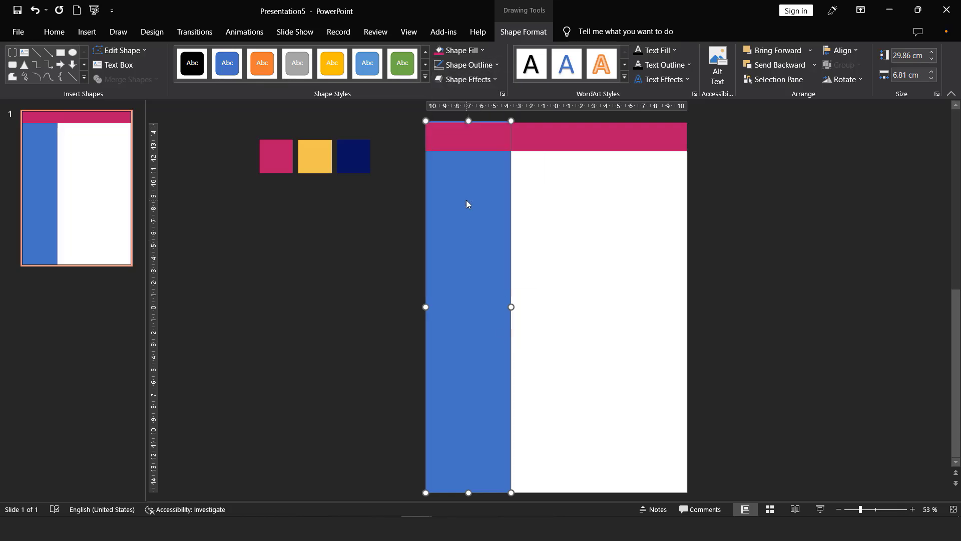
pyautogui.click(458, 50)
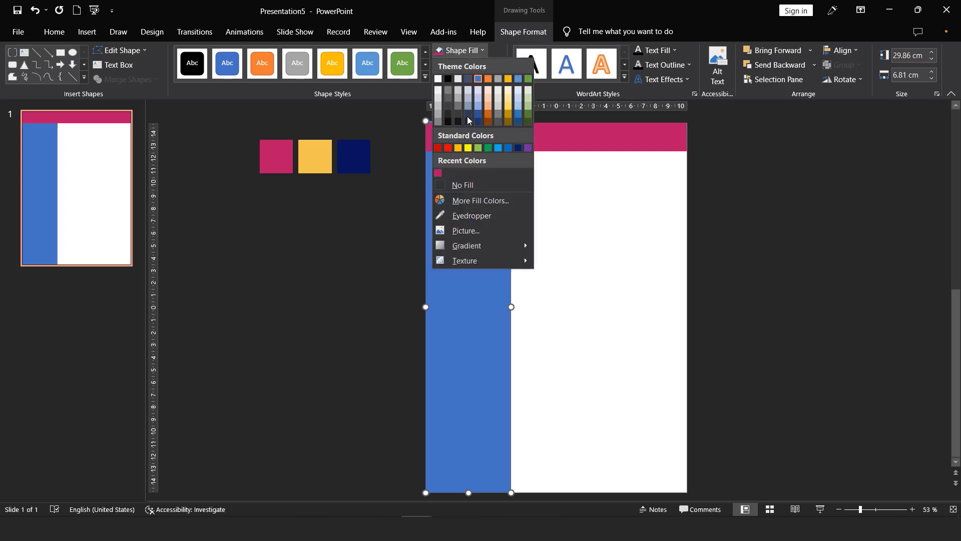
pyautogui.click(471, 215)
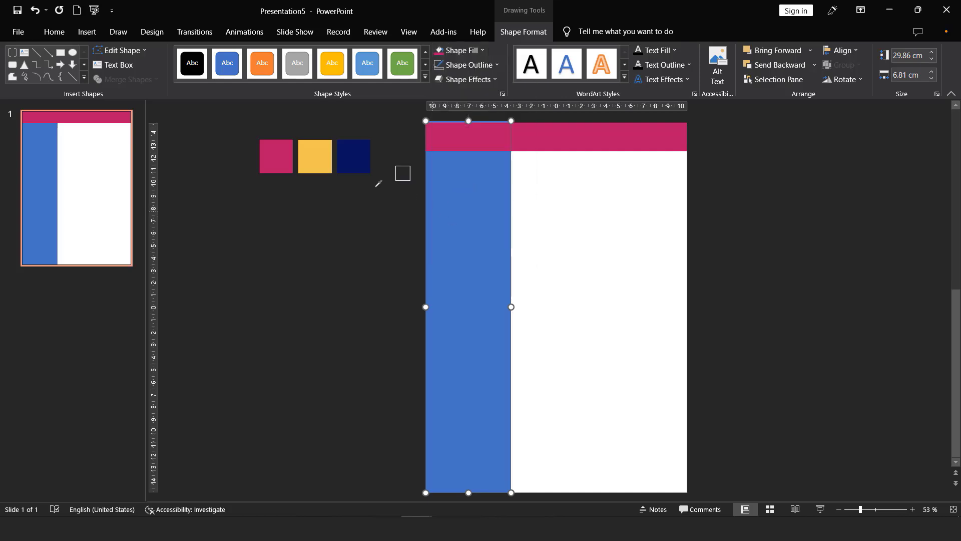
pyautogui.click(356, 156)
pyautogui.click(367, 212)
# Step: Align the pink banner to the top, and the navy sidebar to the top and left edges
pyautogui.click(456, 140)
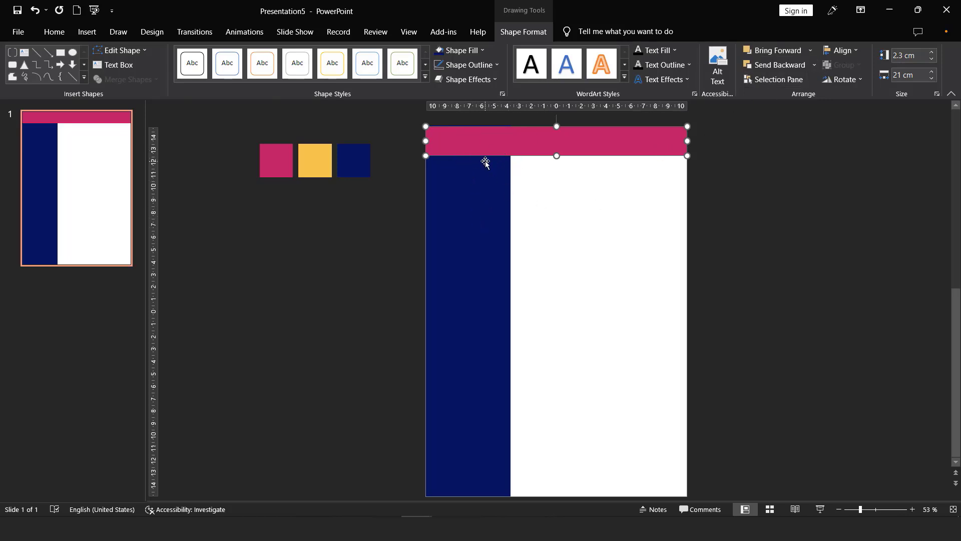
pyautogui.click(848, 52)
pyautogui.click(851, 114)
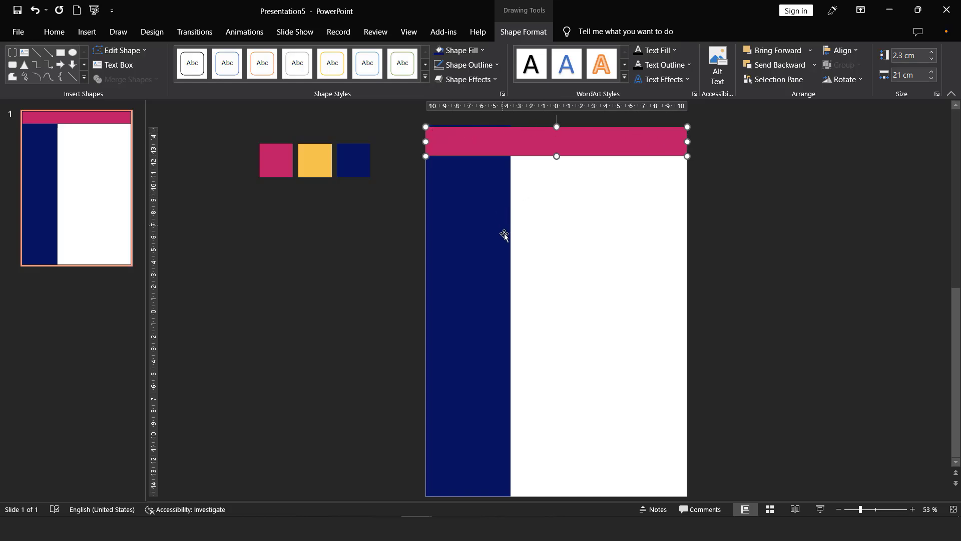
pyautogui.click(473, 213)
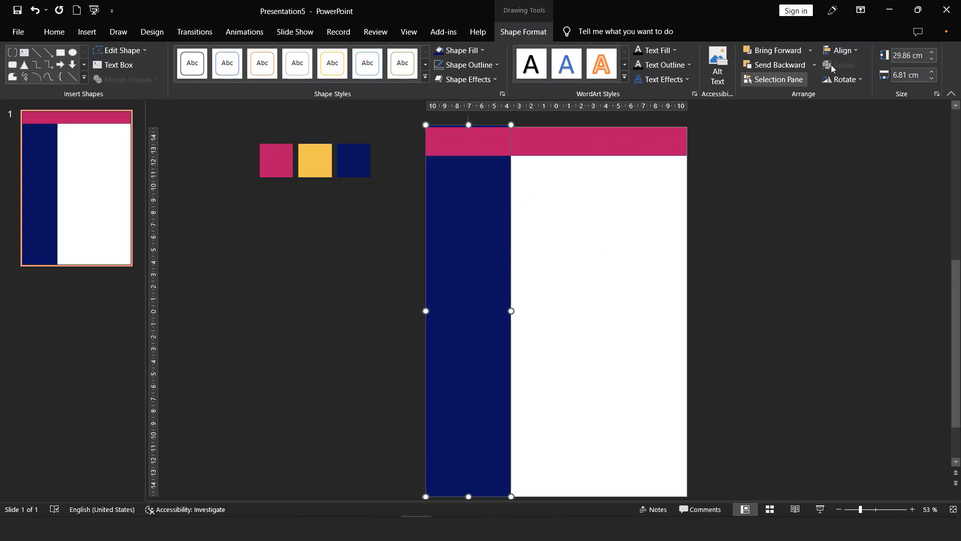
pyautogui.click(841, 52)
pyautogui.click(856, 111)
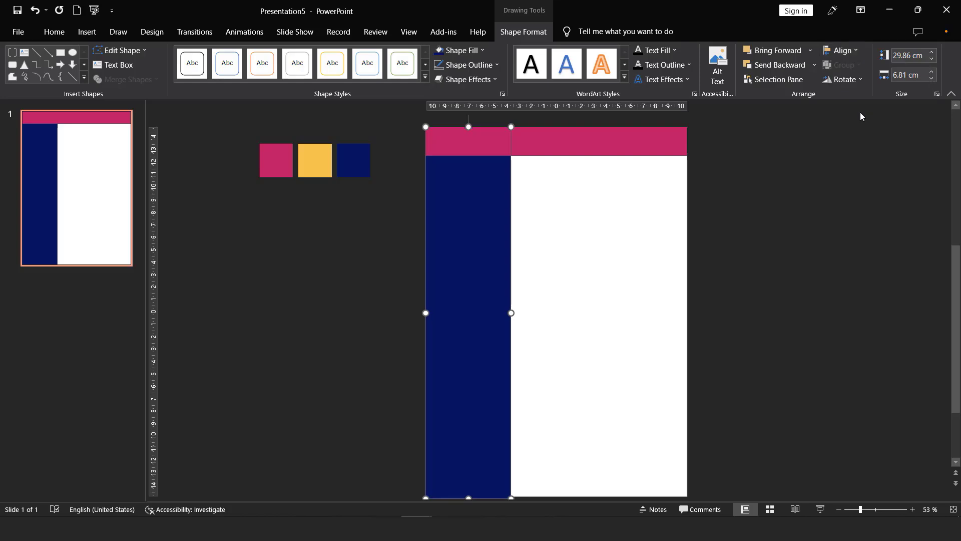
pyautogui.click(846, 52)
pyautogui.click(843, 66)
pyautogui.click(599, 191)
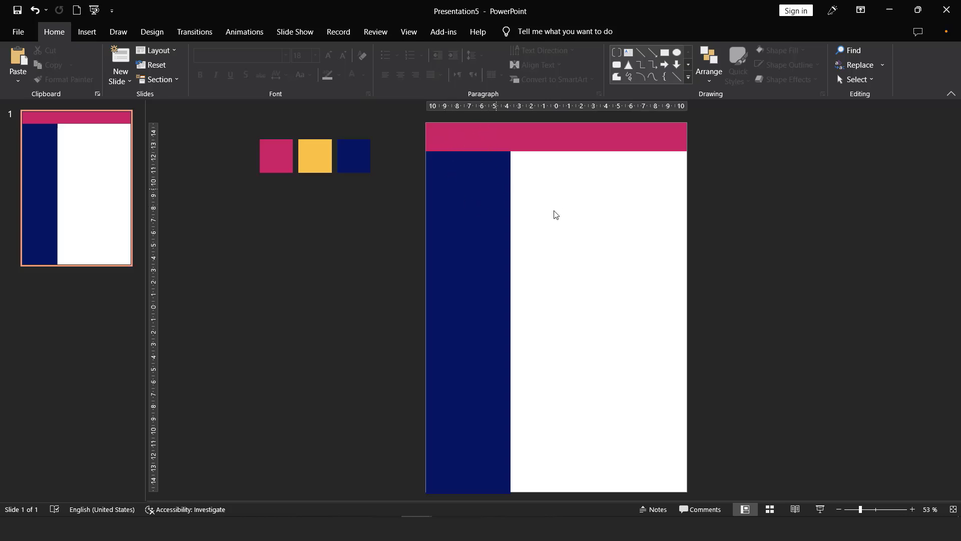
# Step: Add a text box across the pink banner containing the person's full name
pyautogui.click(87, 32)
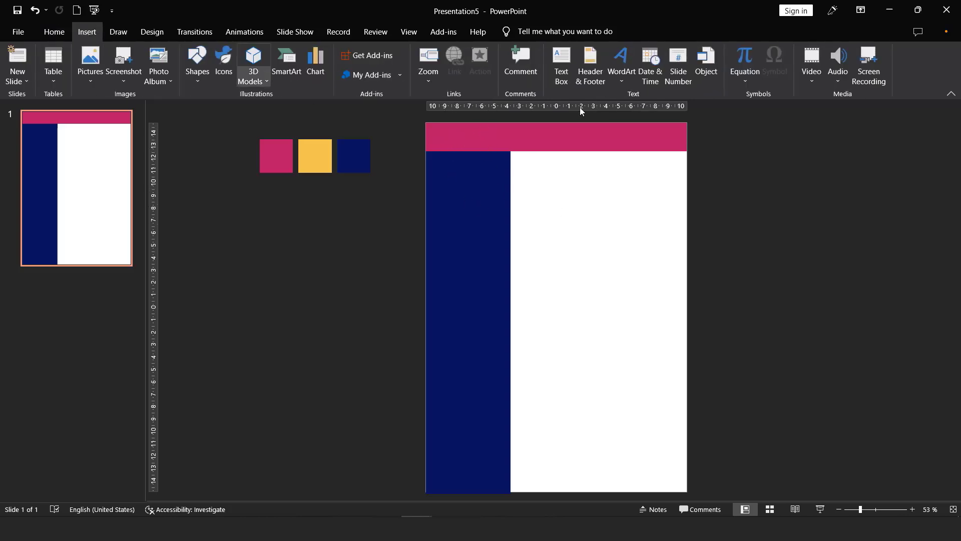
pyautogui.click(561, 71)
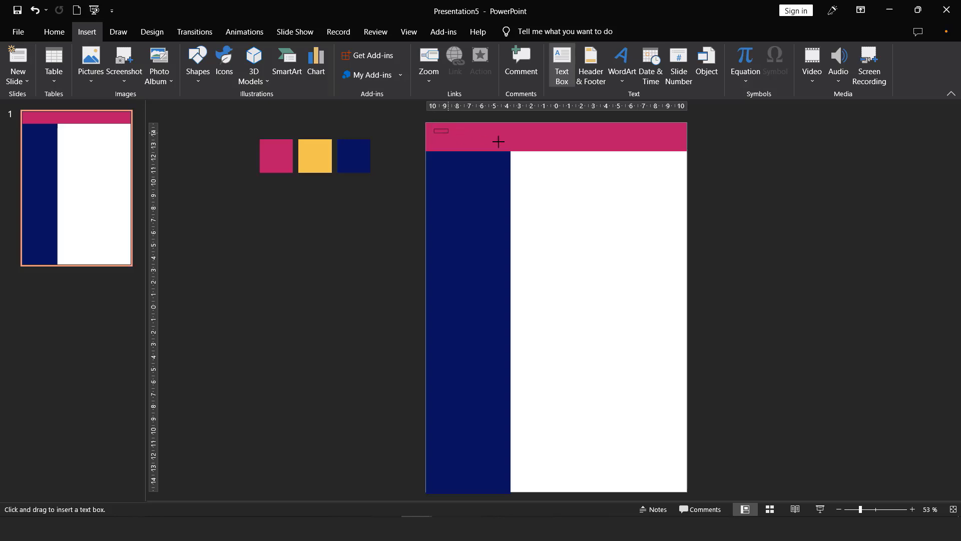
pyautogui.moveTo(498, 142); pyautogui.dragTo(660, 149)
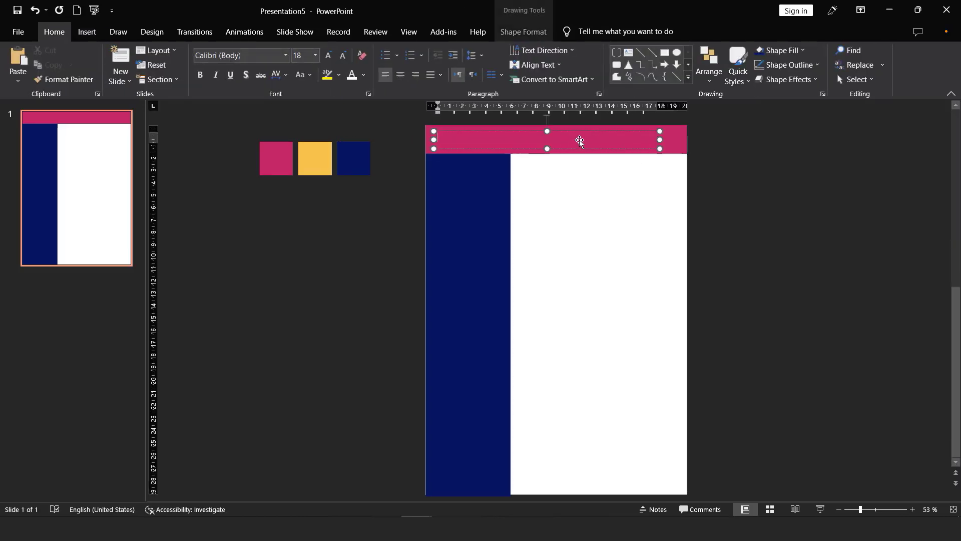
# Step: Format the name white, bold, 32 pt Verdana and widen the box to fit one line
pyautogui.hotkey('ctrl', 'a')
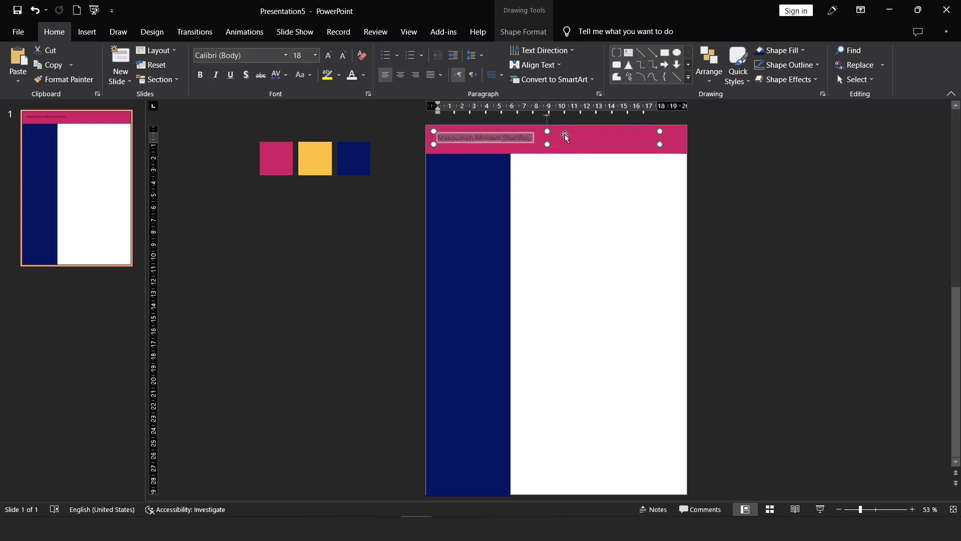
pyautogui.click(352, 75)
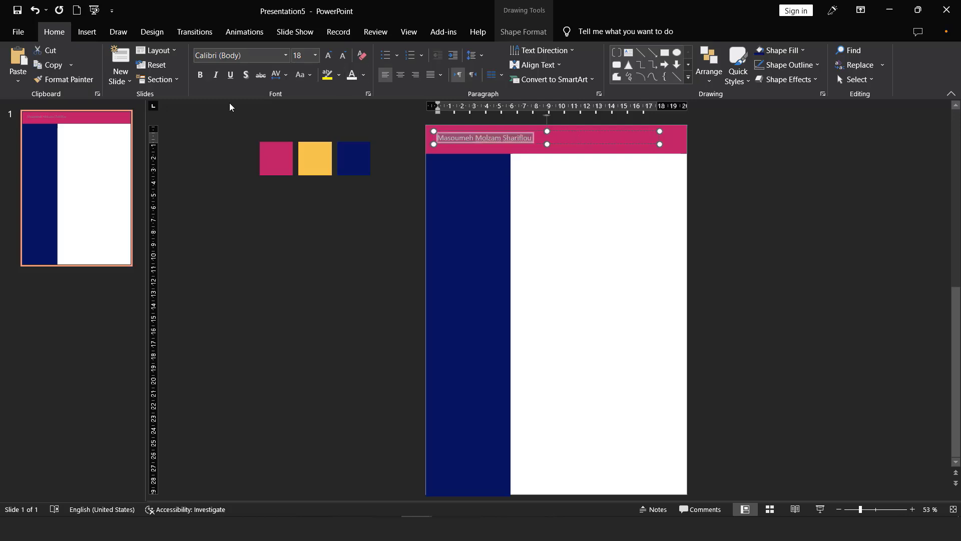
pyautogui.click(200, 75)
pyautogui.click(326, 57)
pyautogui.click(327, 57)
pyautogui.click(327, 57)
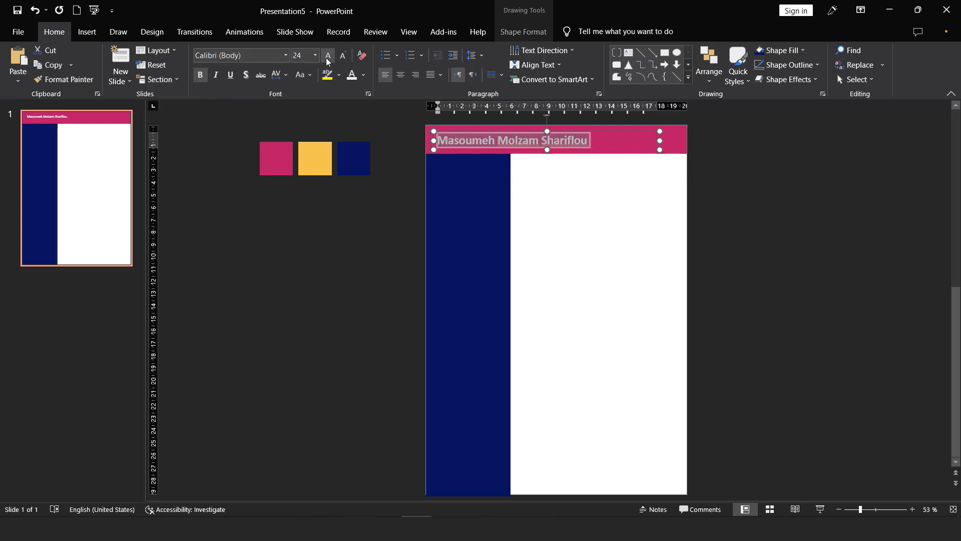
pyautogui.click(327, 56)
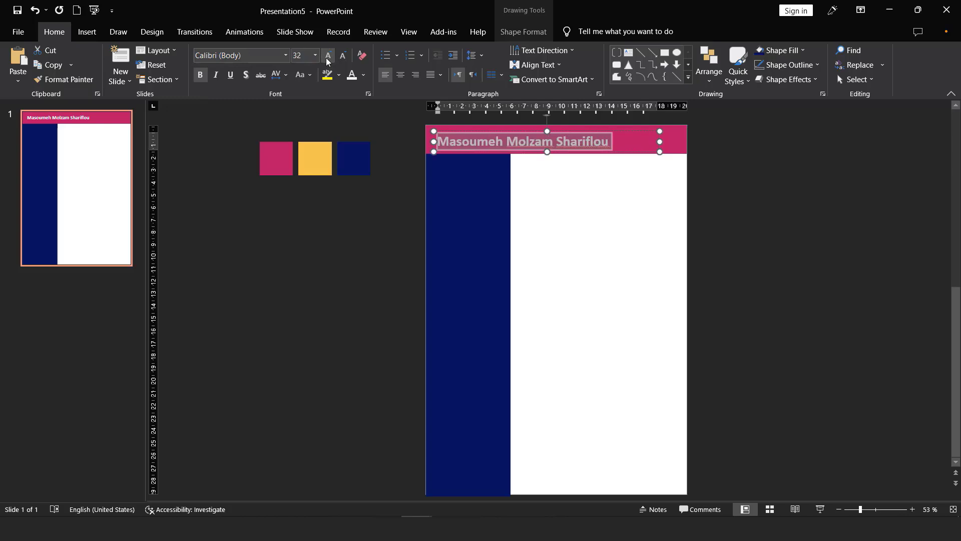
pyautogui.click(253, 55)
pyautogui.write('Verdana')
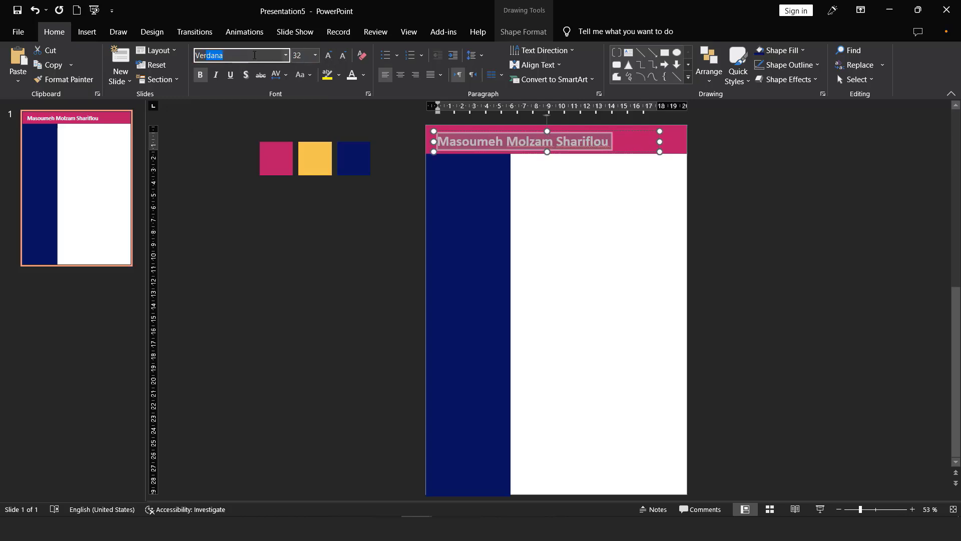
pyautogui.press('Return')
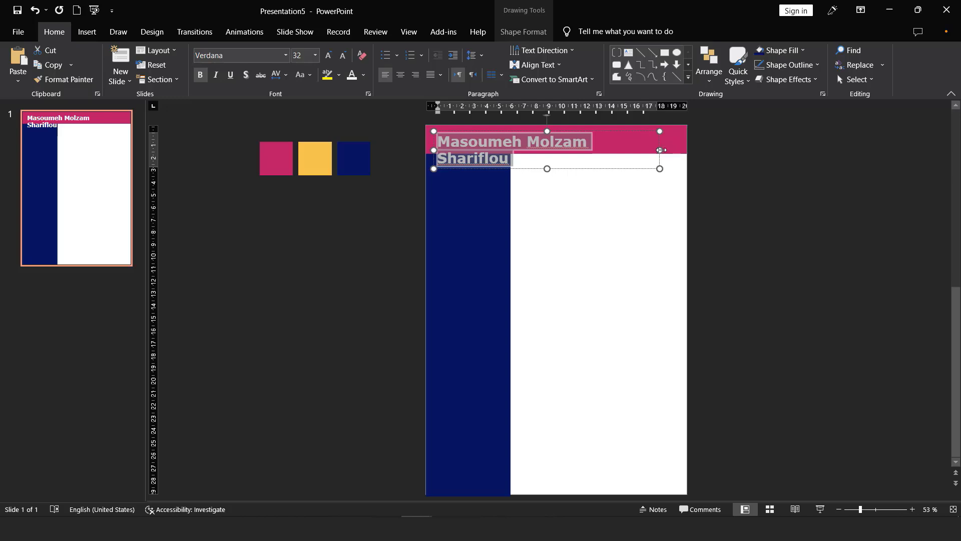
pyautogui.moveTo(659, 149); pyautogui.dragTo(667, 125)
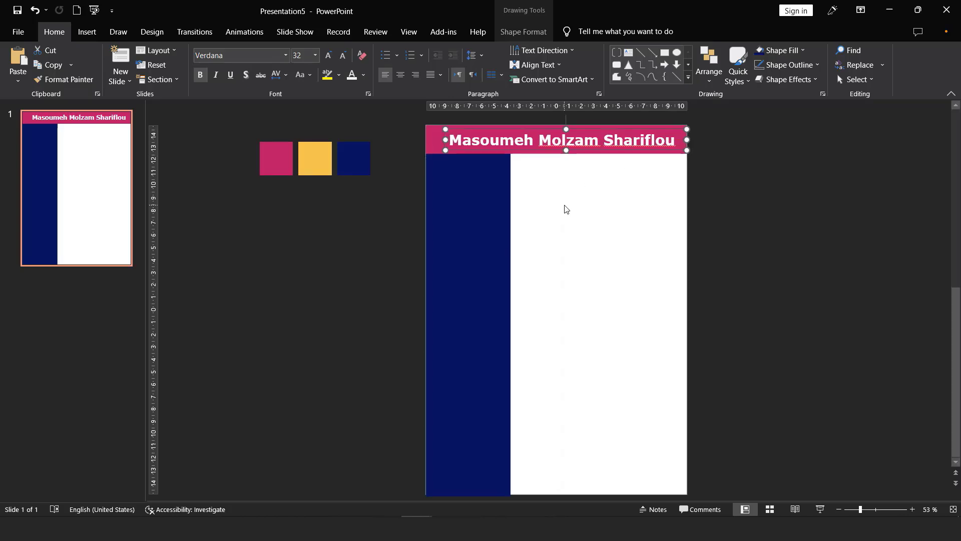
pyautogui.click(564, 208)
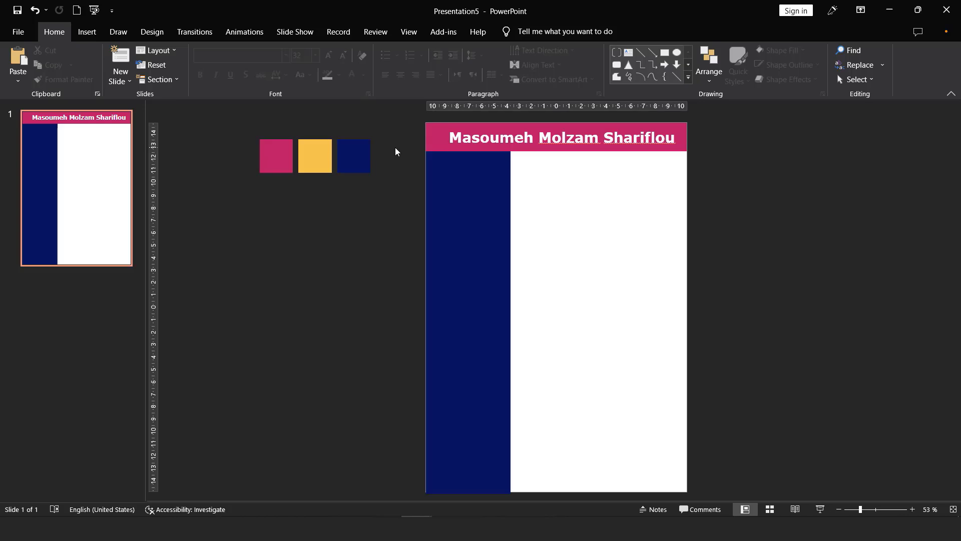
# Step: Insert the portrait photo from this device, resize it to 5.15 cm square, and place it atop the sidebar
pyautogui.click(88, 30)
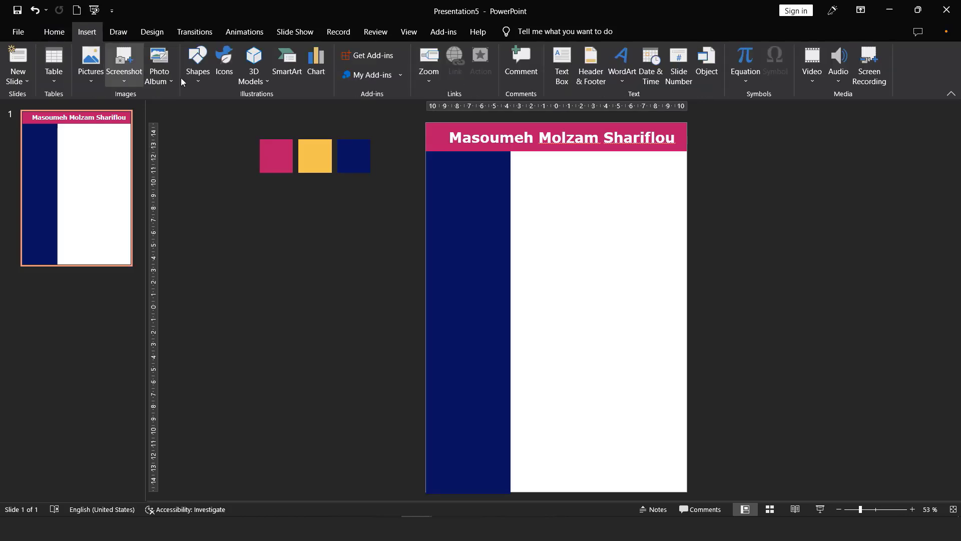
pyautogui.click(92, 76)
pyautogui.click(119, 113)
pyautogui.doubleClick(394, 114)
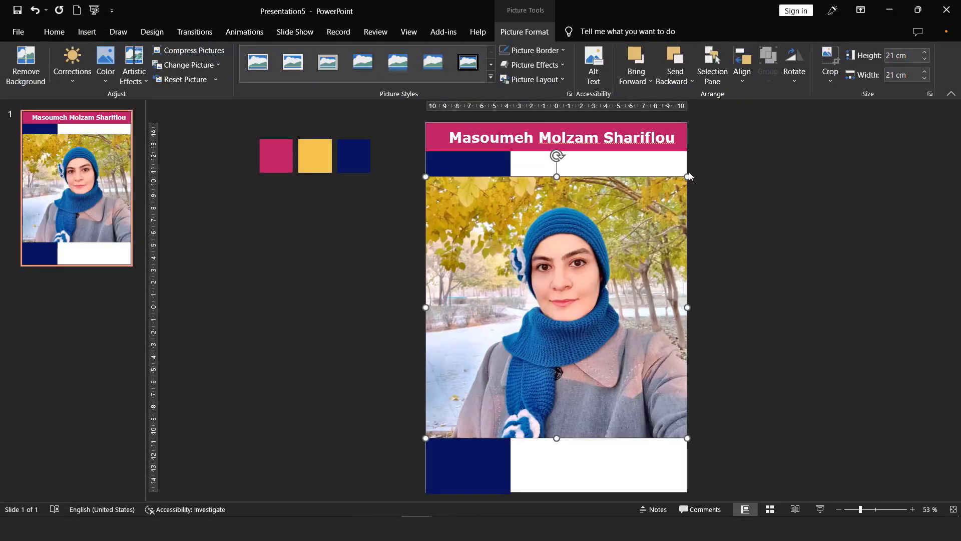
pyautogui.moveTo(688, 175); pyautogui.dragTo(491, 373)
pyautogui.moveTo(468, 405); pyautogui.dragTo(468, 206)
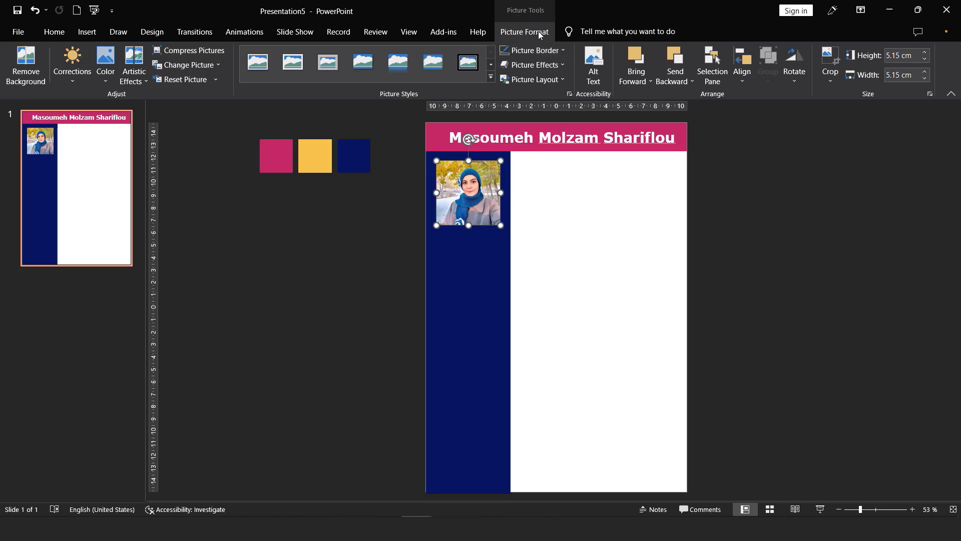
# Step: Crop the photo to a 1:1 aspect ratio, then crop it to an Oval shape
pyautogui.click(826, 80)
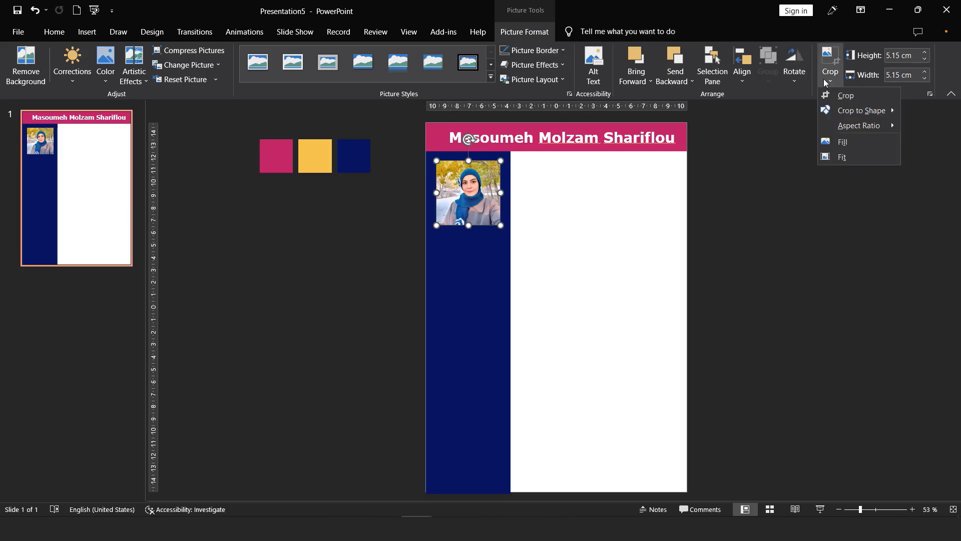
pyautogui.moveTo(840, 130)
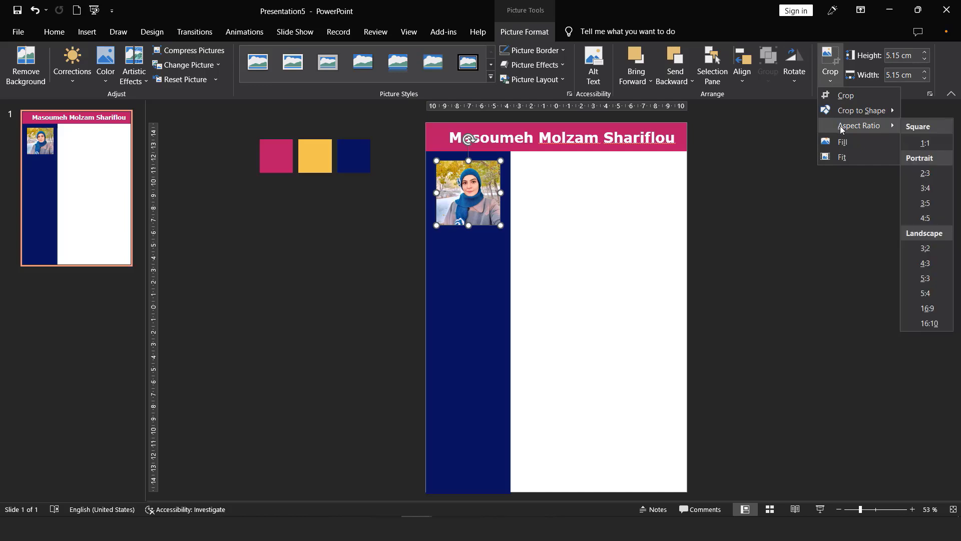
pyautogui.click(933, 143)
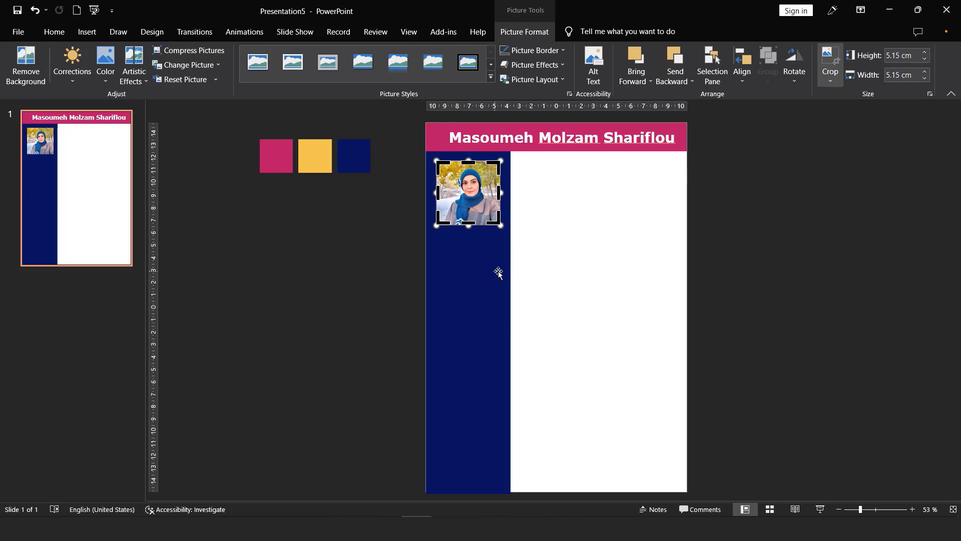
pyautogui.click(562, 268)
pyautogui.doubleClick(480, 193)
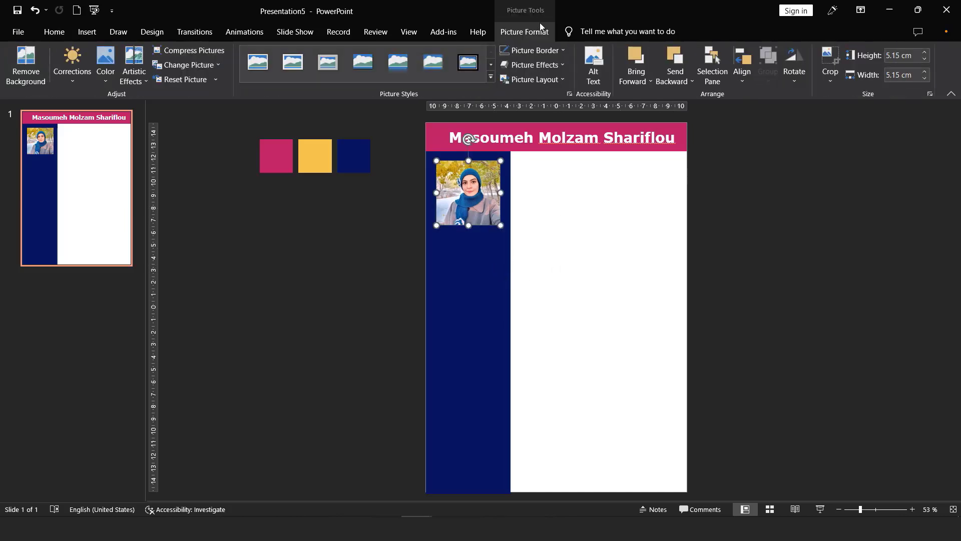
pyautogui.click(822, 77)
pyautogui.moveTo(882, 116)
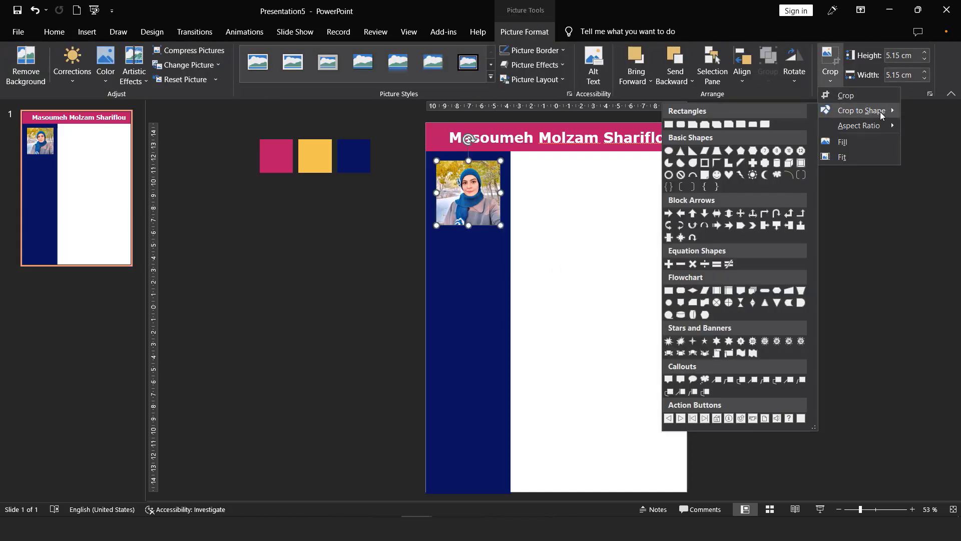
pyautogui.click(669, 150)
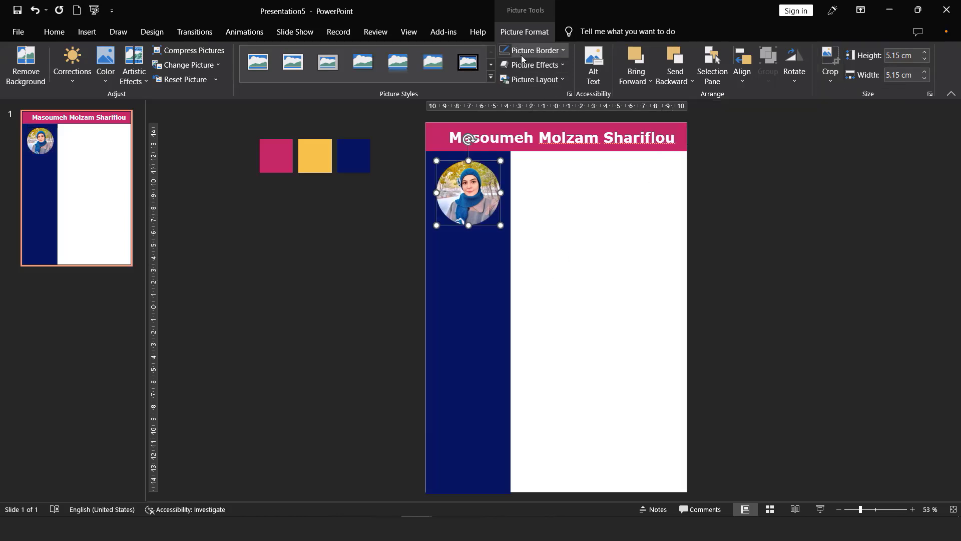
# Step: Give the photo a 3 pt gold border sampled from the yellow square and shrink it to 4.27 cm
pyautogui.click(538, 51)
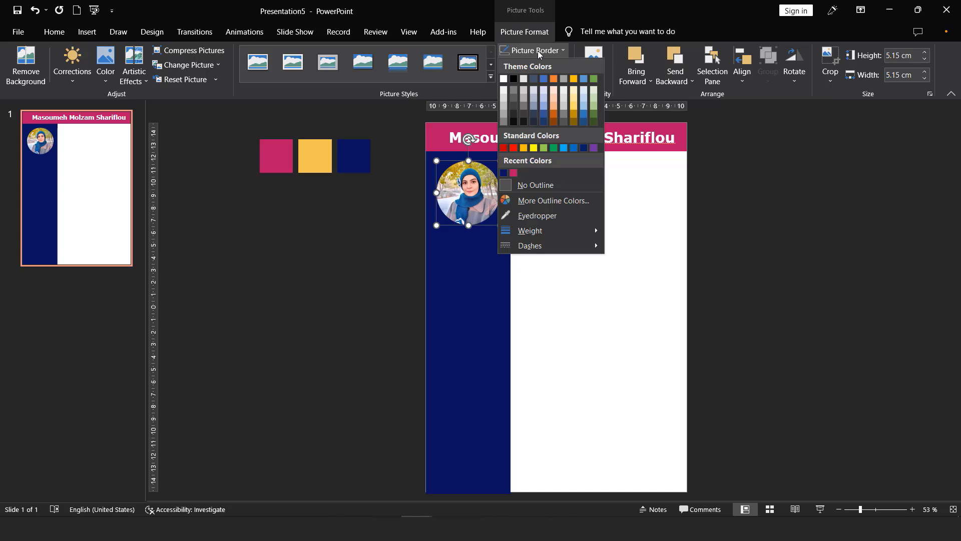
pyautogui.click(524, 215)
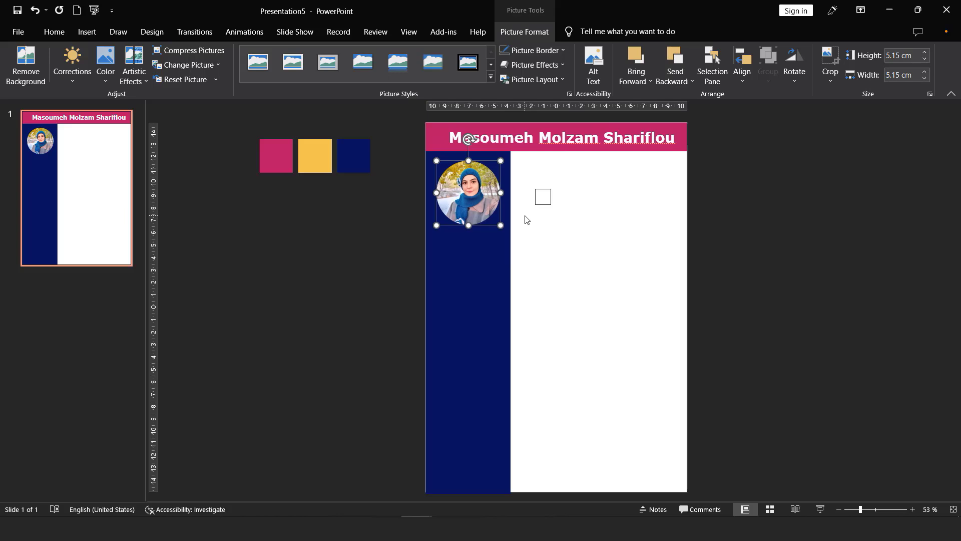
pyautogui.click(315, 147)
pyautogui.click(533, 50)
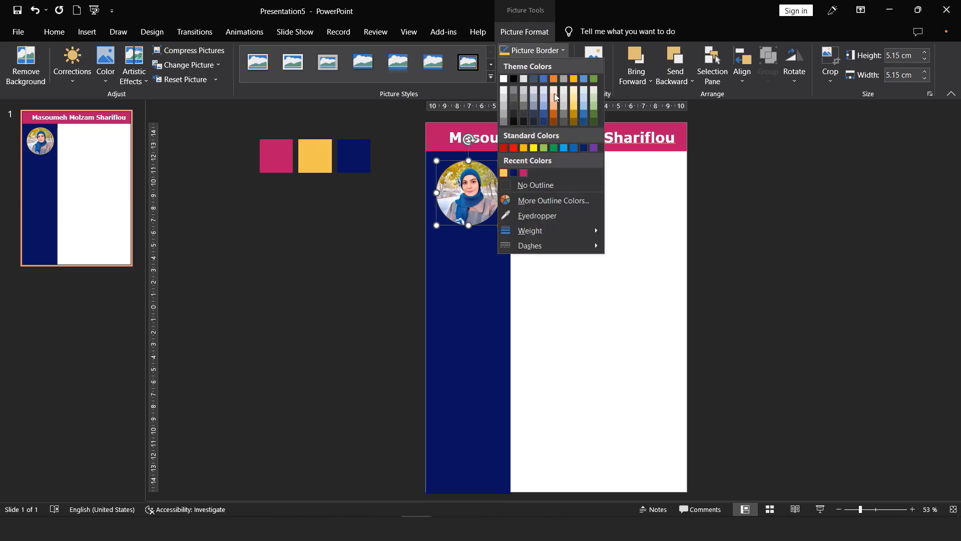
pyautogui.moveTo(537, 230)
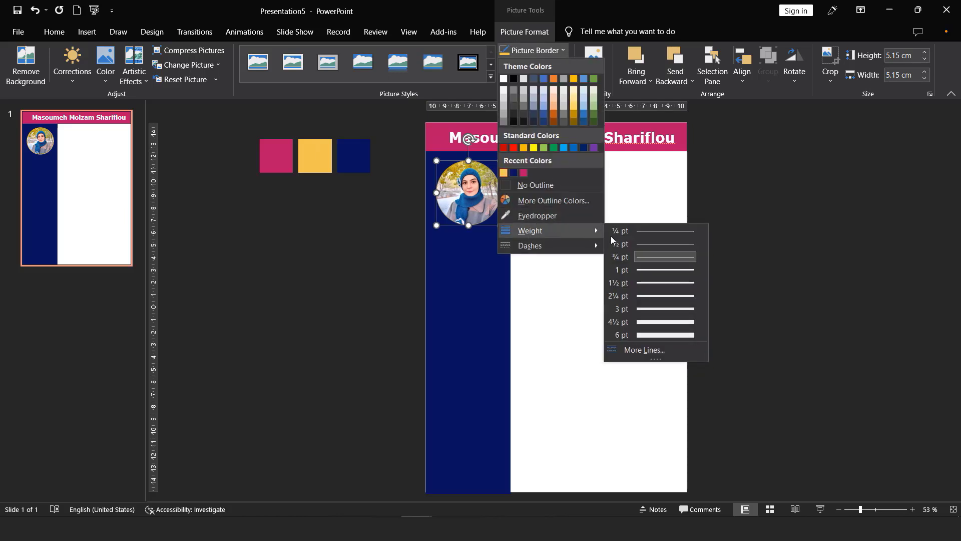
pyautogui.click(612, 309)
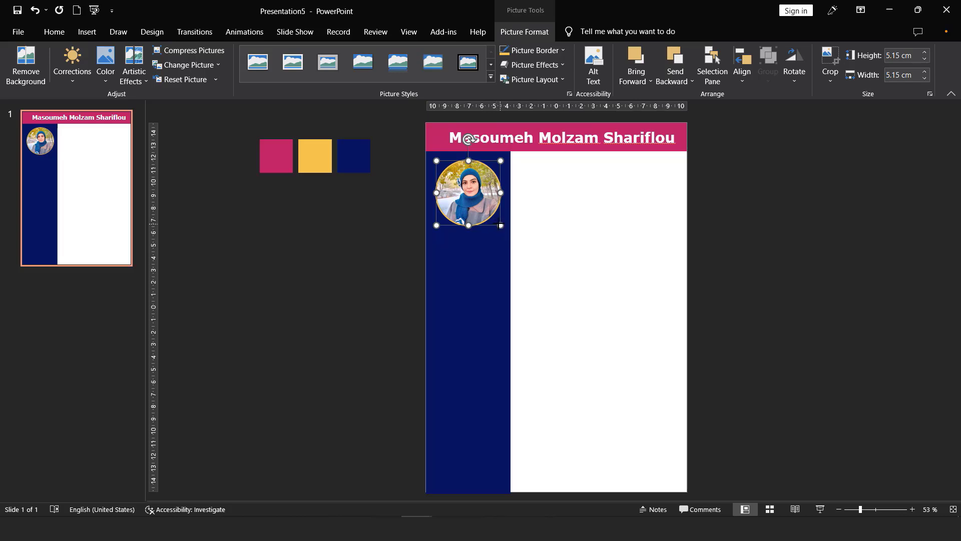
pyautogui.moveTo(500, 225); pyautogui.dragTo(468, 188)
# Step: Shrink the name title, move it right along the pink bar, and lift the round photo into the bar
pyautogui.tripleClick(492, 136)
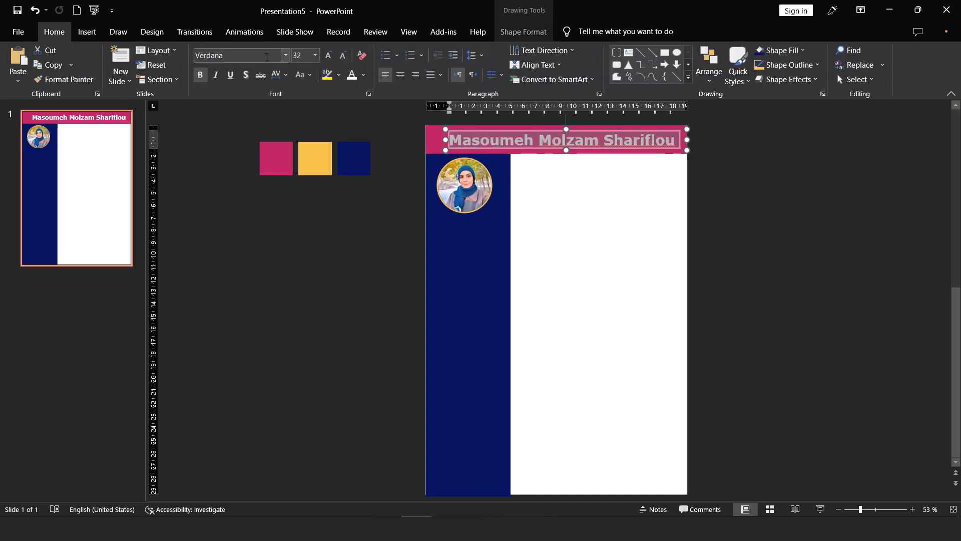
pyautogui.click(343, 56)
pyautogui.click(343, 56)
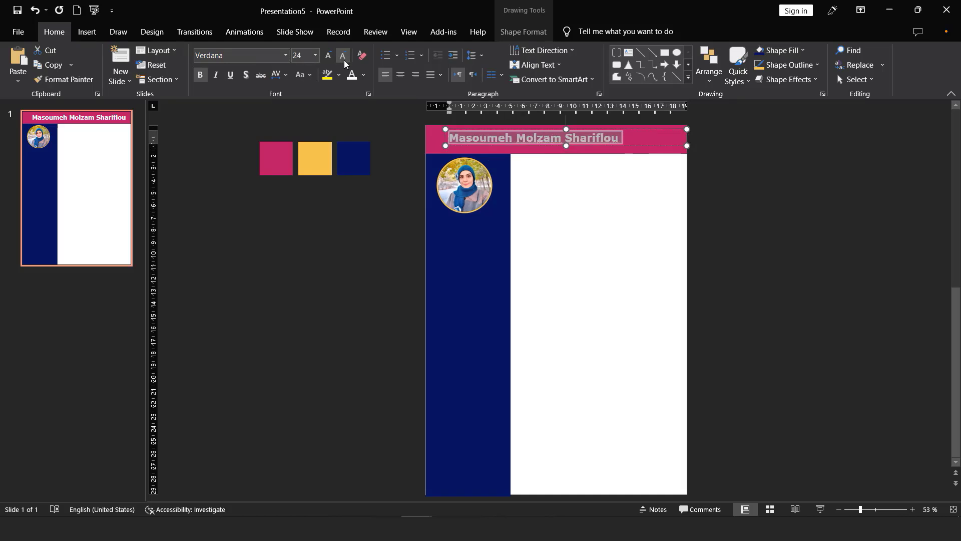
pyautogui.click(689, 143)
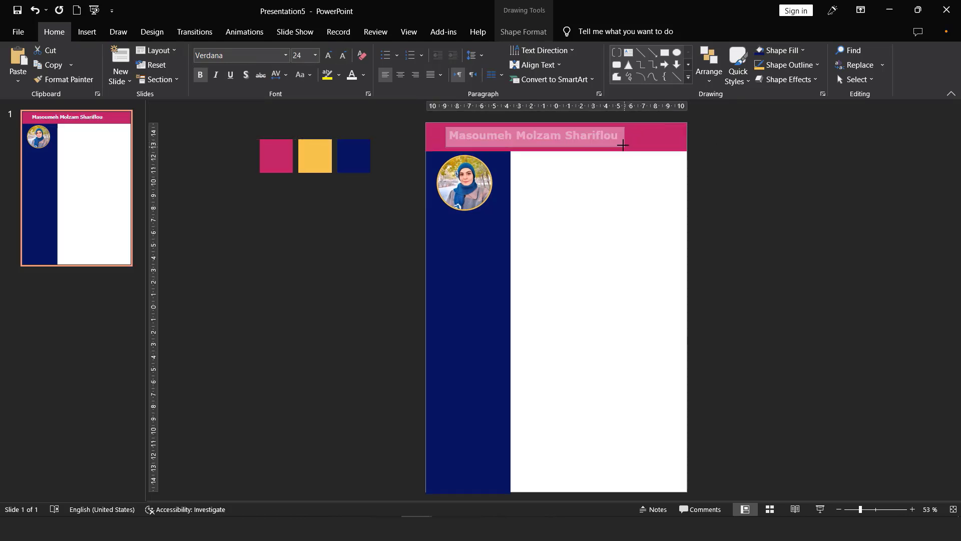
pyautogui.click(600, 145)
pyautogui.moveTo(600, 144); pyautogui.dragTo(664, 145)
pyautogui.moveTo(472, 190); pyautogui.dragTo(463, 160)
# Step: Set the name title to 25 pt and widen its box so the name fits on one line
pyautogui.tripleClick(565, 139)
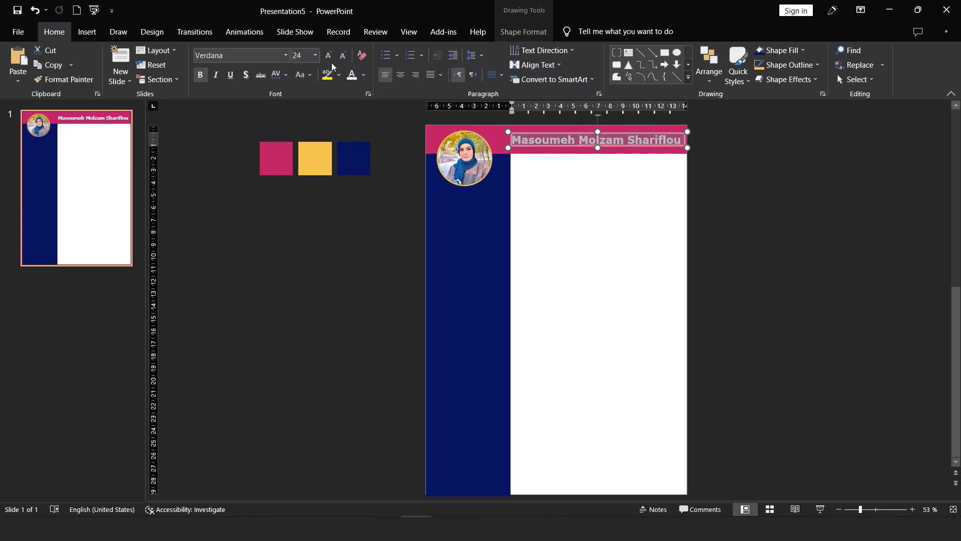
pyautogui.click(305, 56)
pyautogui.write('25')
pyautogui.press('Return')
pyautogui.moveTo(688, 146); pyautogui.dragTo(678, 145)
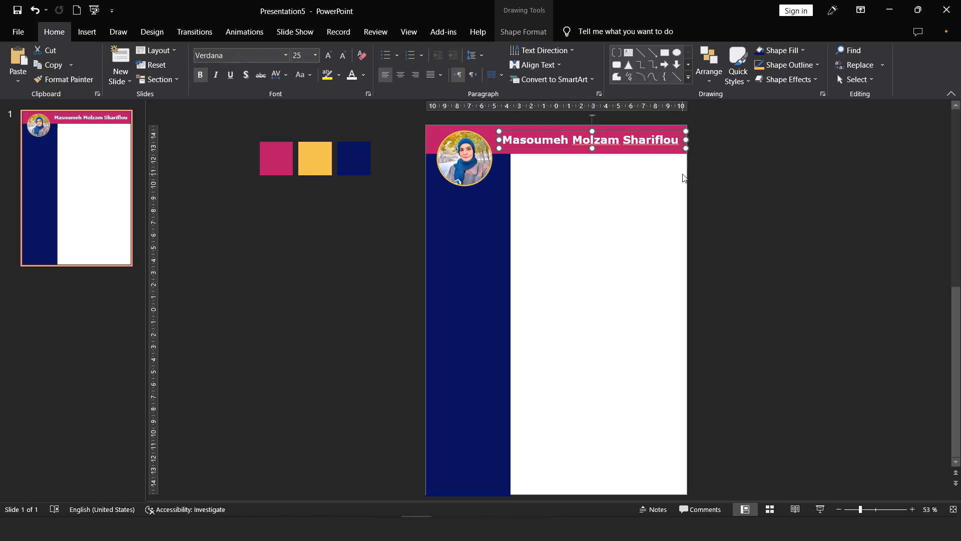
pyautogui.click(597, 291)
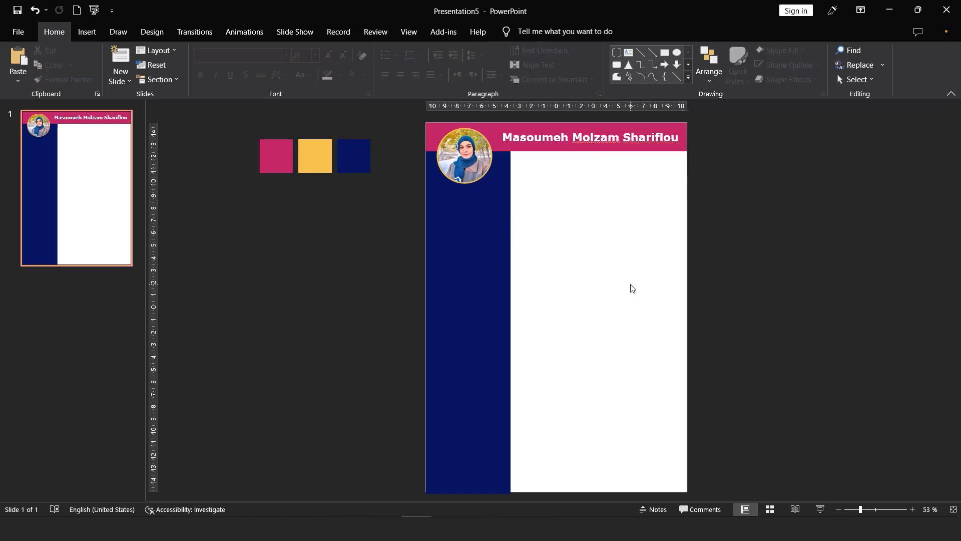
pyautogui.click(514, 134)
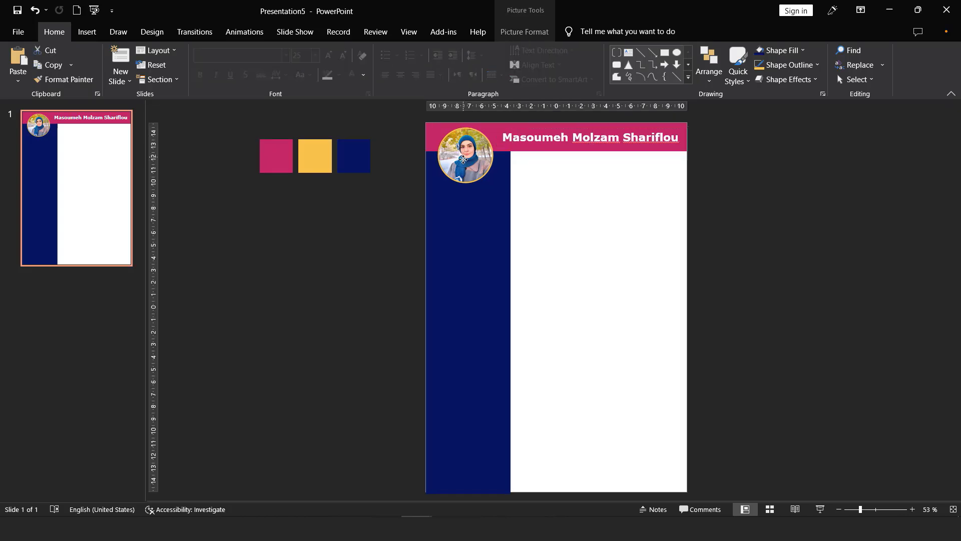
# Step: Copy the About Me description from the Presentation2 slides
pyautogui.click(465, 165)
pyautogui.moveTo(417, 528)
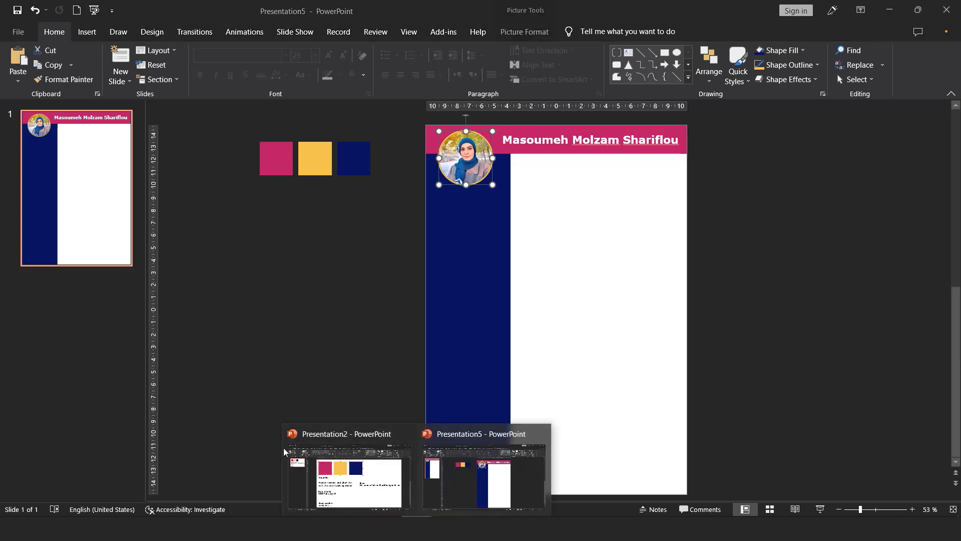
pyautogui.click(346, 476)
pyautogui.click(239, 300)
pyautogui.moveTo(281, 303); pyautogui.dragTo(459, 313)
pyautogui.hotkey('ctrl', 'c')
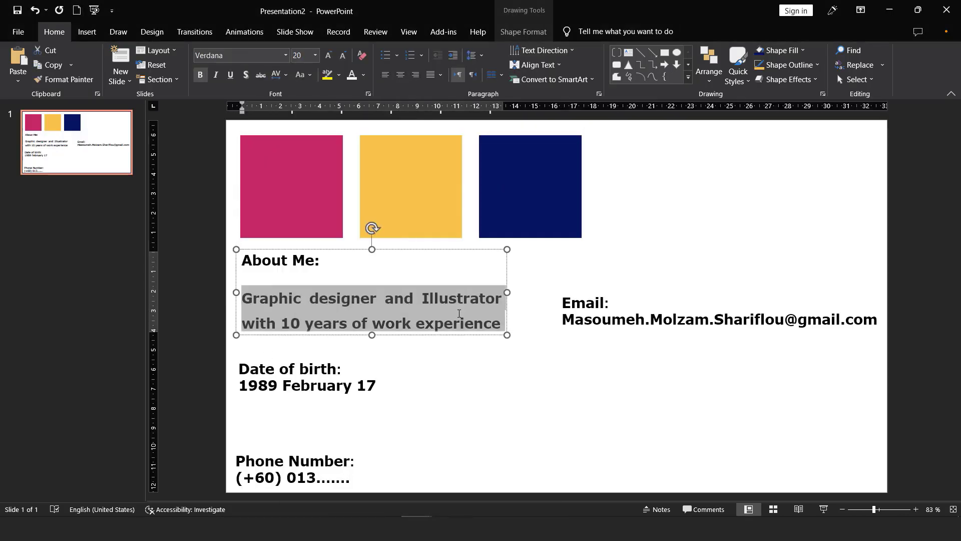
pyautogui.moveTo(416, 528)
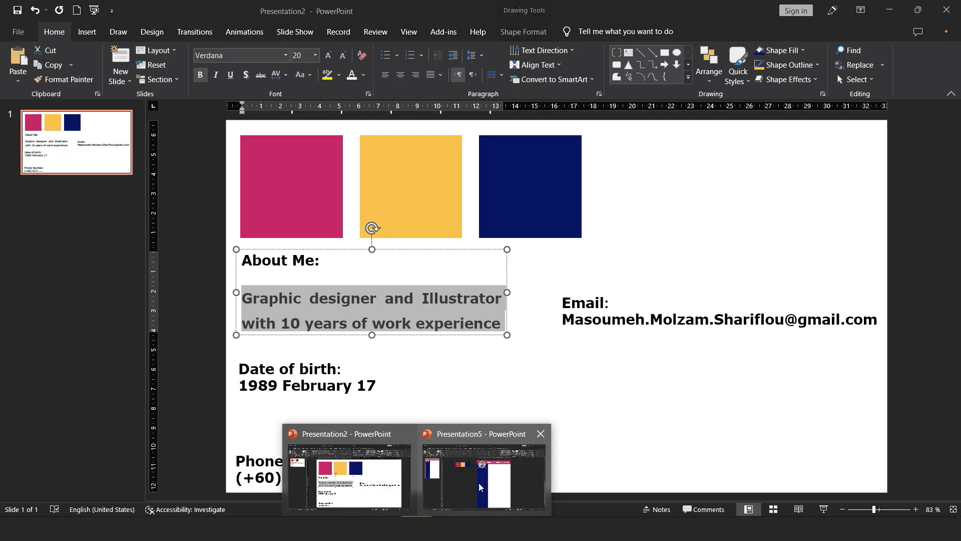
pyautogui.click(488, 470)
# Step: Paste the About Me description into a new text box in the navy sidebar below the photo
pyautogui.click(86, 32)
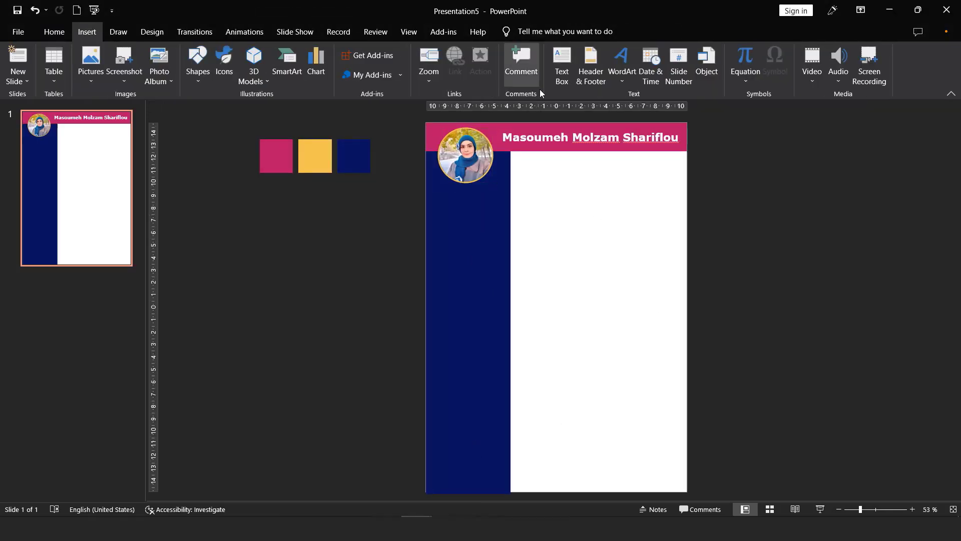
pyautogui.click(562, 65)
pyautogui.moveTo(439, 193); pyautogui.dragTo(493, 328)
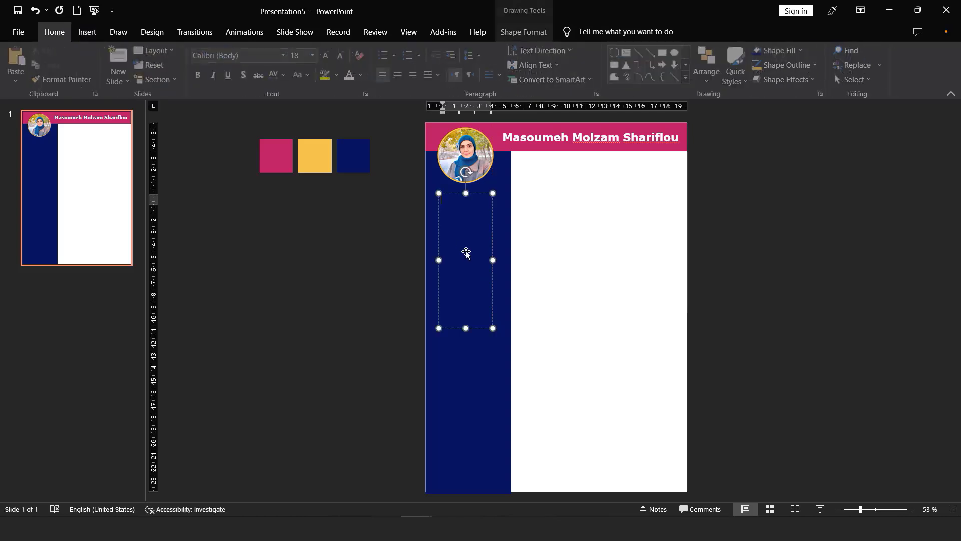
pyautogui.hotkey('ctrl', 'v')
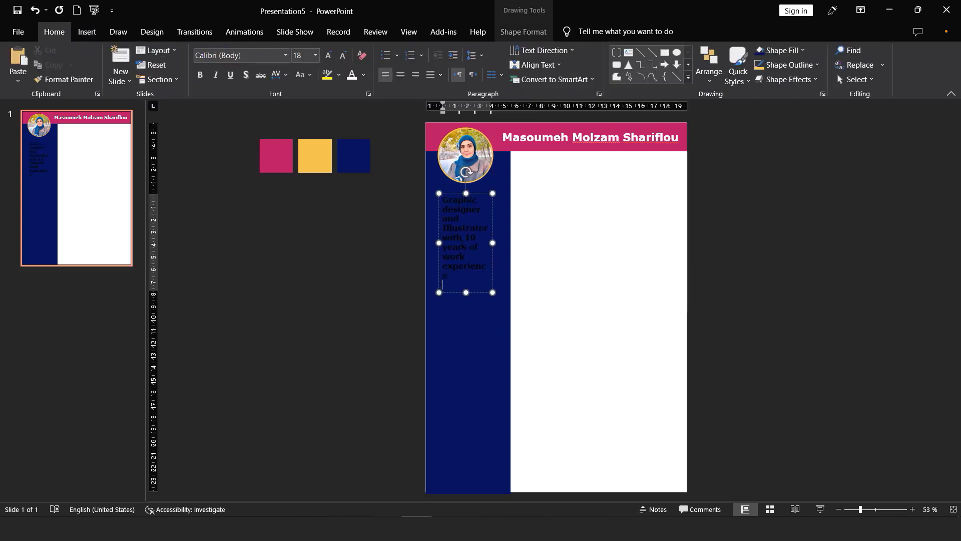
pyautogui.click(461, 238)
pyautogui.click(553, 138)
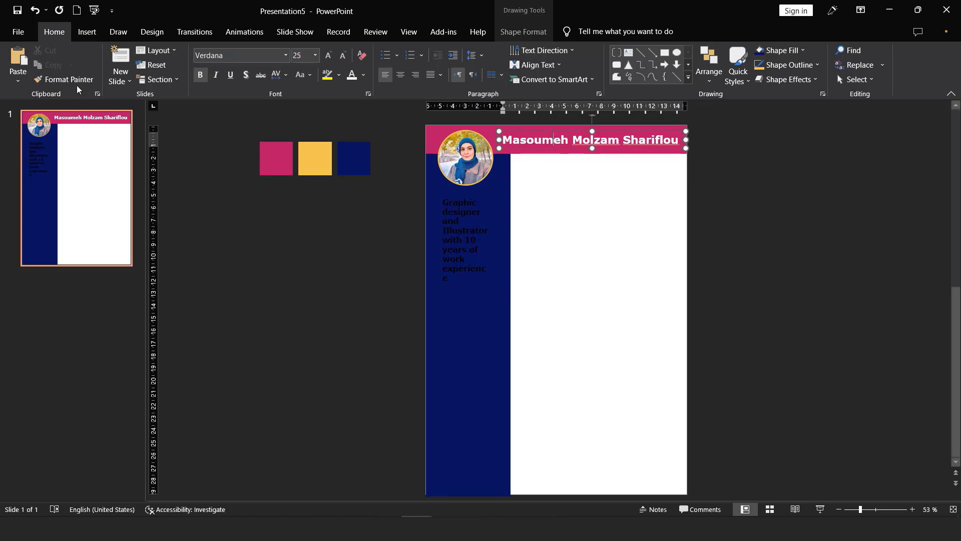
# Step: Copy the title's white bold formatting onto the sidebar text and make it the default text box style
pyautogui.click(65, 79)
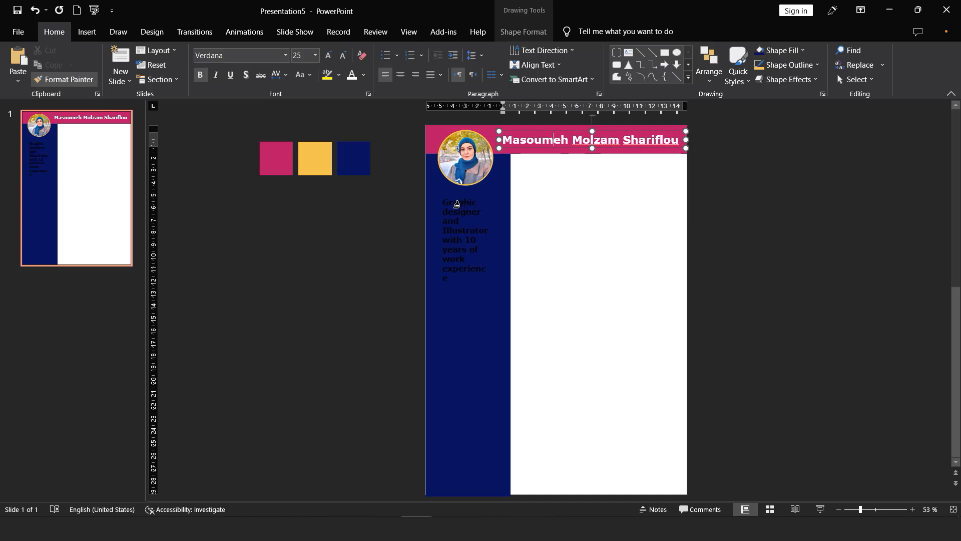
pyautogui.moveTo(453, 201); pyautogui.dragTo(445, 279)
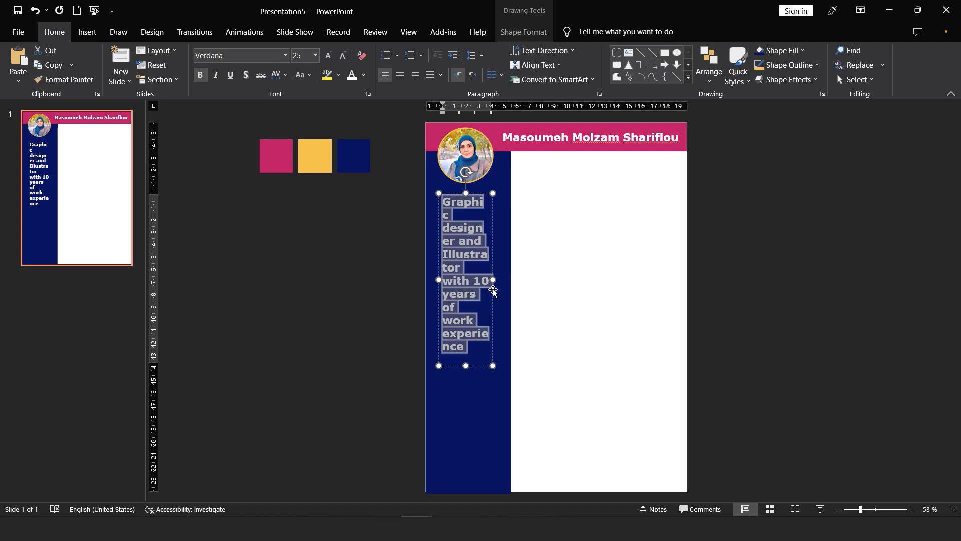
pyautogui.hotkey('ctrl', 'shift', 'c')
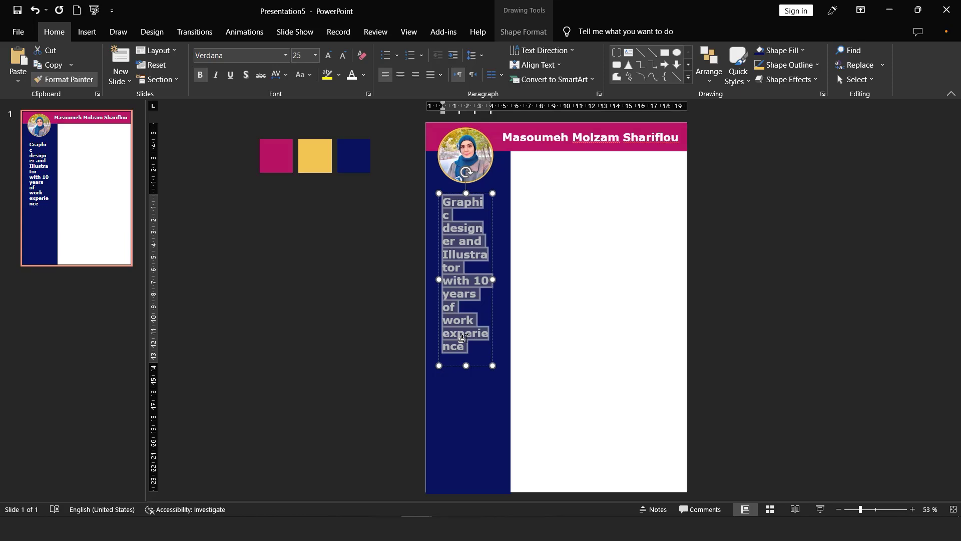
pyautogui.rightClick(492, 300)
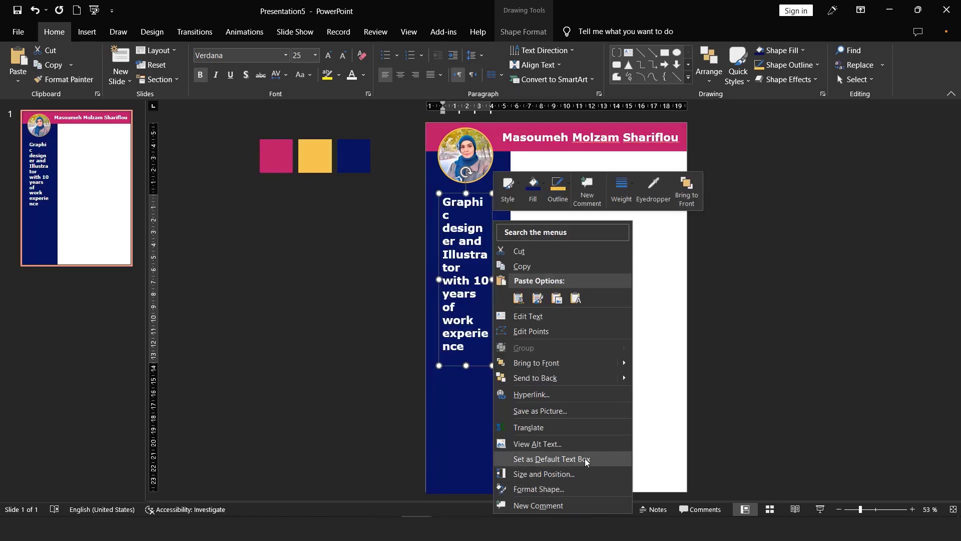
pyautogui.click(550, 459)
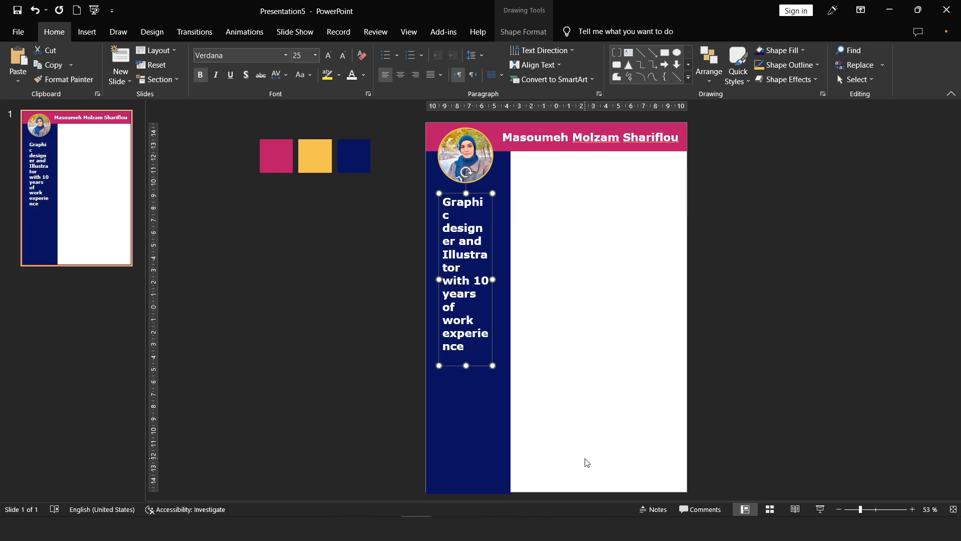
pyautogui.click(87, 31)
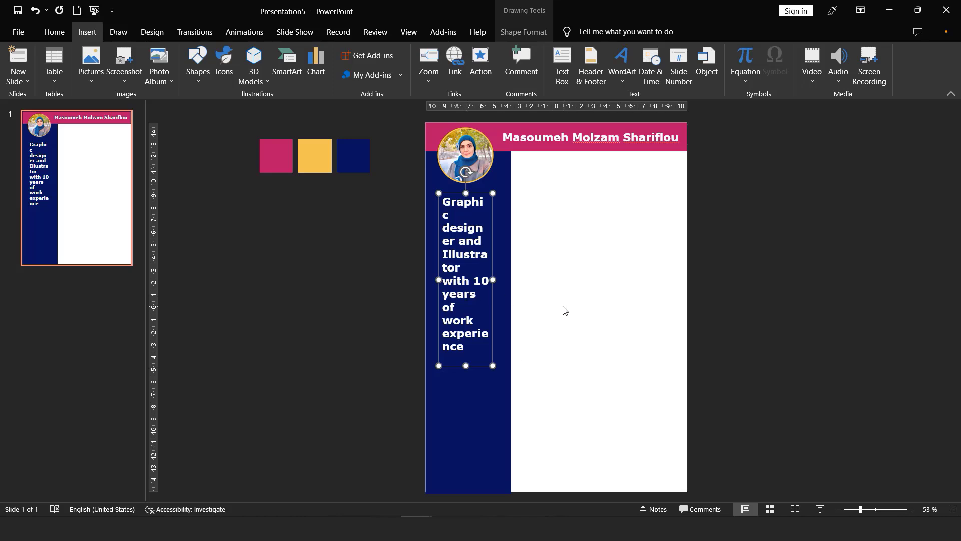
# Step: Make the experience text 20 pt and centred, widen its box, and centre it on the sidebar
pyautogui.click(446, 250)
pyautogui.hotkey('ctrl', 'a')
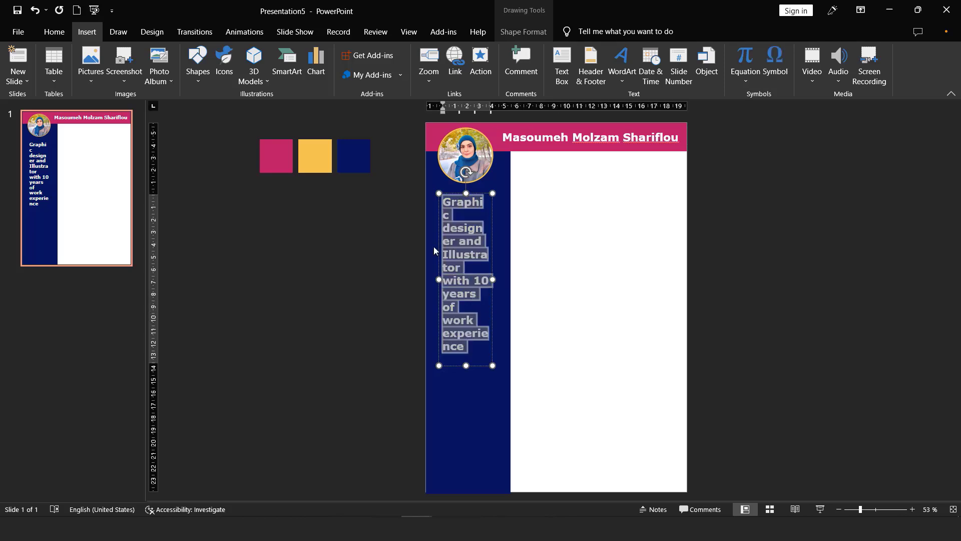
pyautogui.click(63, 33)
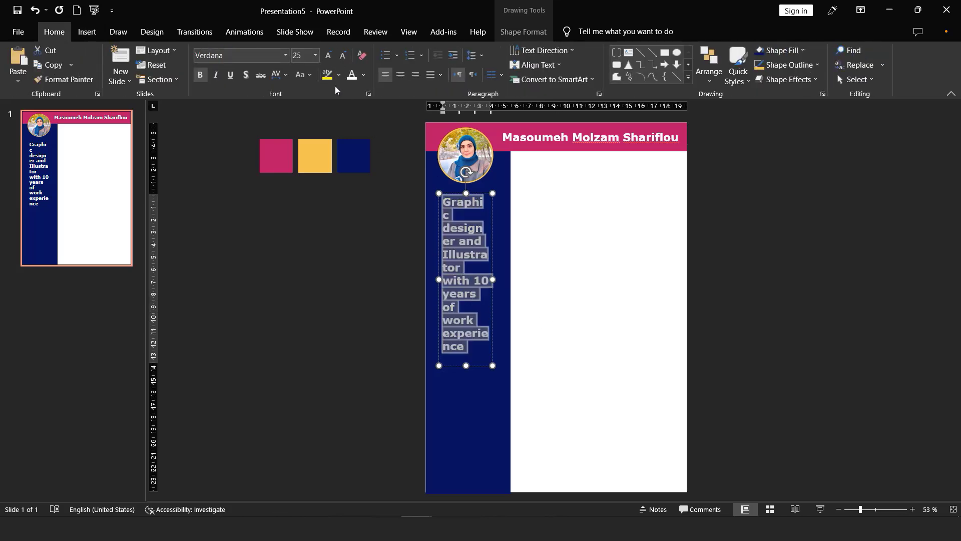
pyautogui.click(343, 55)
pyautogui.moveTo(493, 250); pyautogui.dragTo(515, 234)
pyautogui.hotkey('ctrl', 'a')
pyautogui.hotkey('ctrl', 'e')
pyautogui.moveTo(506, 272); pyautogui.dragTo(496, 263)
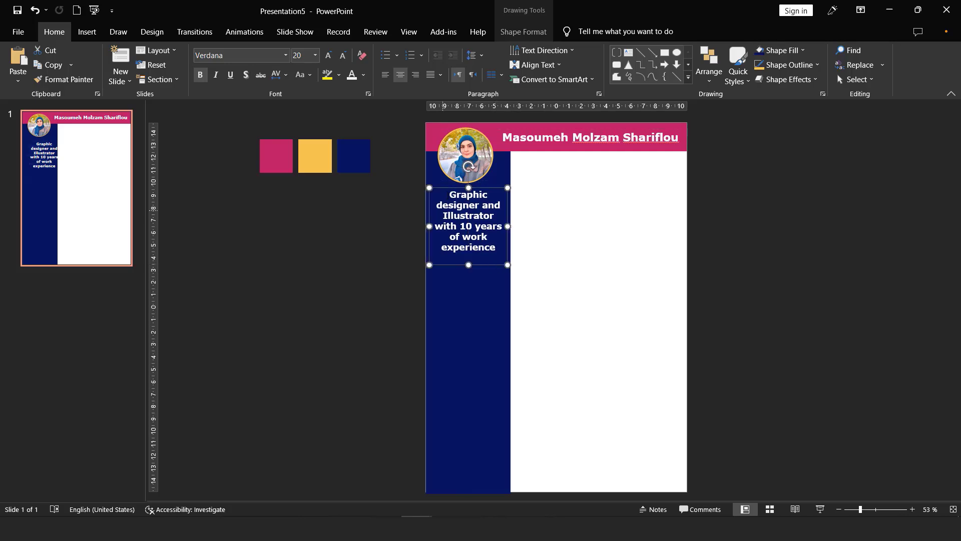
# Step: Draw a Double Bracket shape in the sidebar with a thick gold outline
pyautogui.click(87, 32)
pyautogui.click(198, 62)
pyautogui.click(193, 237)
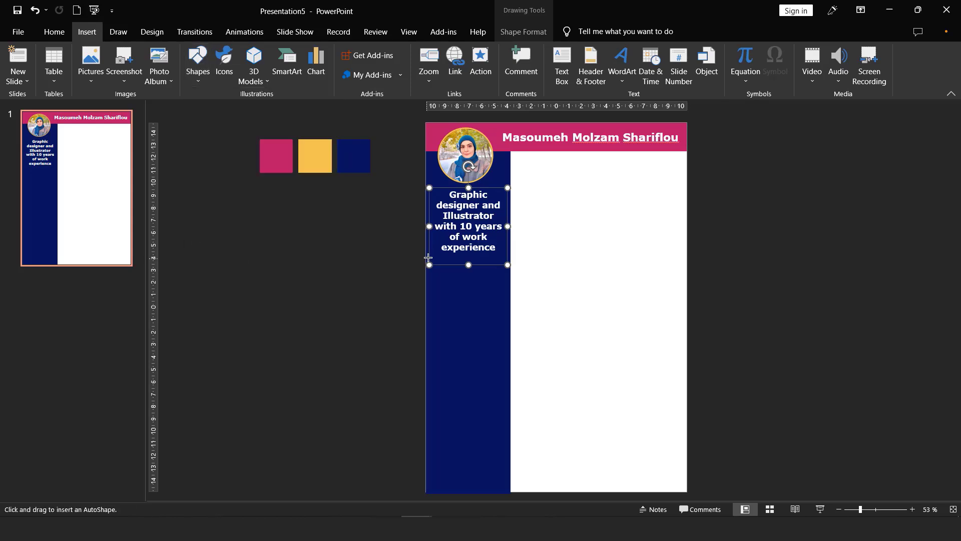
pyautogui.moveTo(434, 284)
pyautogui.mouseDown()
pyautogui.moveTo(459, 338)
pyautogui.moveTo(500, 373)
pyautogui.mouseUp()
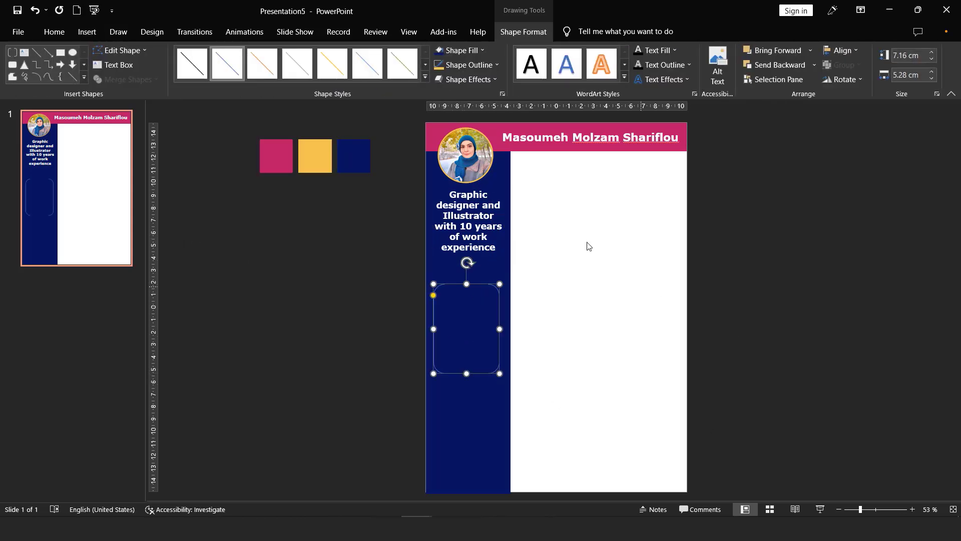
pyautogui.click(445, 70)
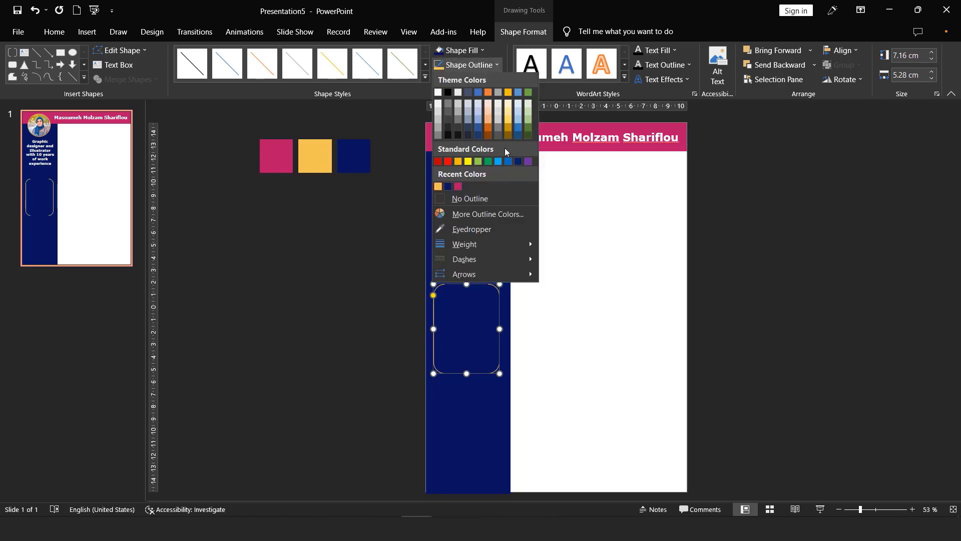
pyautogui.click(468, 65)
pyautogui.moveTo(461, 245)
pyautogui.click(553, 322)
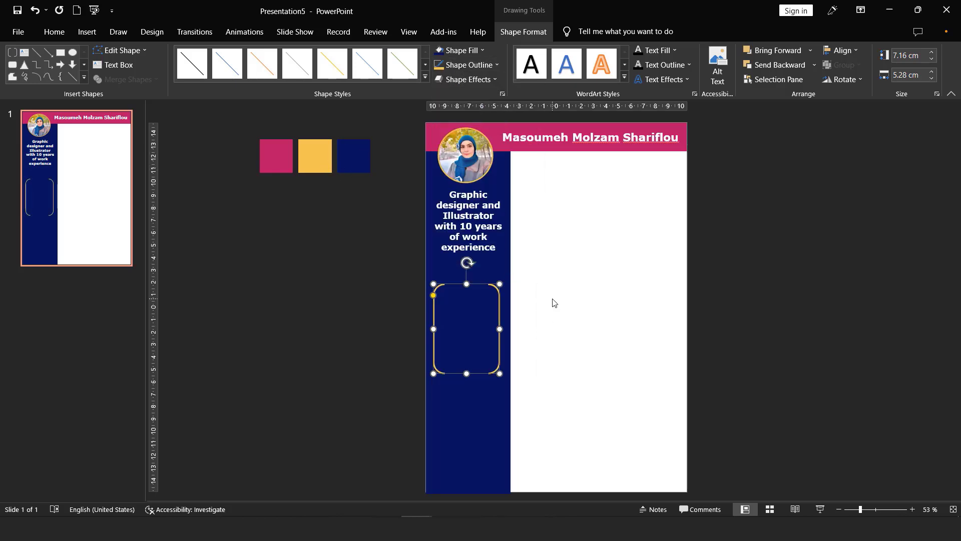
# Step: Move, widen, and shorten the gold bracket to frame the experience text, adjusting its corner curvature
pyautogui.moveTo(500, 329); pyautogui.dragTo(498, 226)
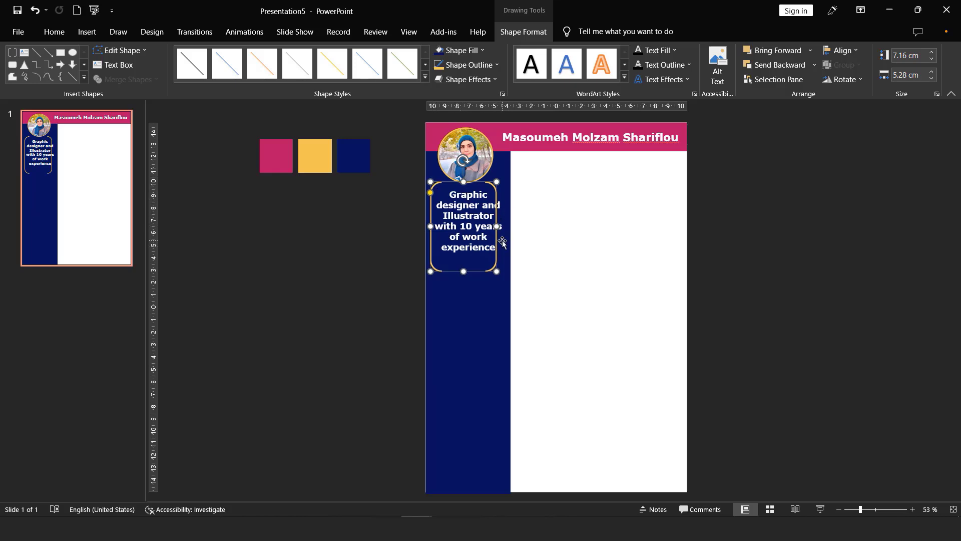
pyautogui.scroll(5, 503, 243)
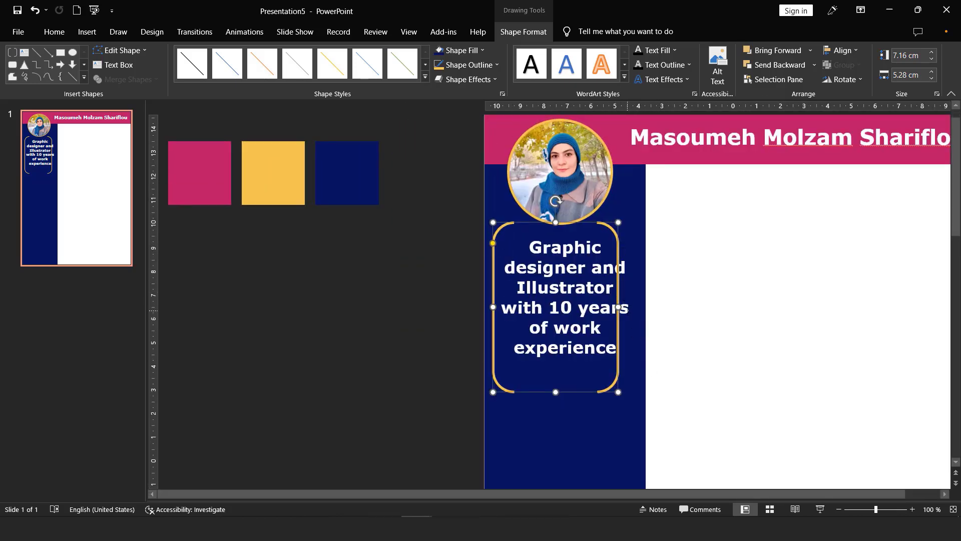
pyautogui.moveTo(620, 307); pyautogui.dragTo(640, 307)
pyautogui.moveTo(565, 222); pyautogui.dragTo(565, 226)
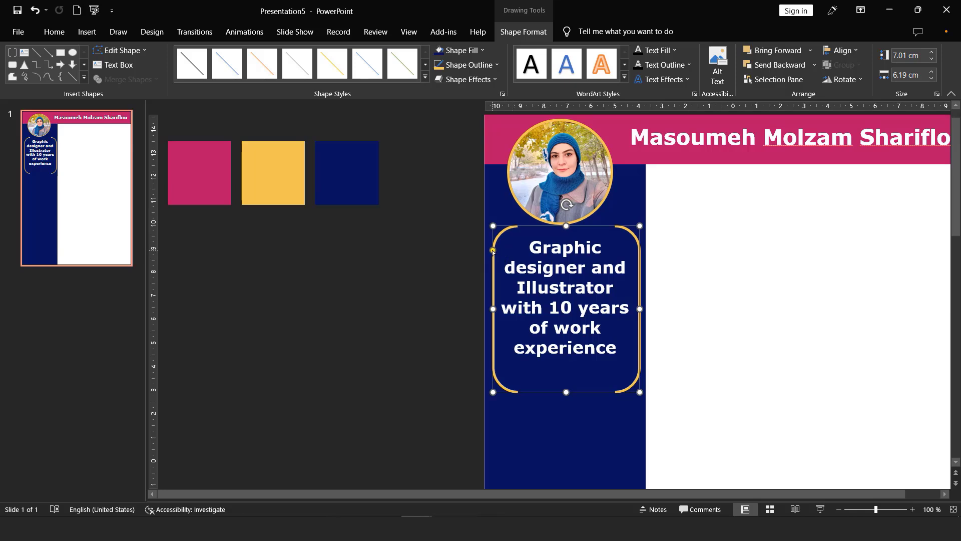
pyautogui.moveTo(492, 250)
pyautogui.mouseDown()
pyautogui.moveTo(491, 234)
pyautogui.moveTo(504, 288)
pyautogui.moveTo(502, 236)
pyautogui.mouseUp()
pyautogui.click(547, 386)
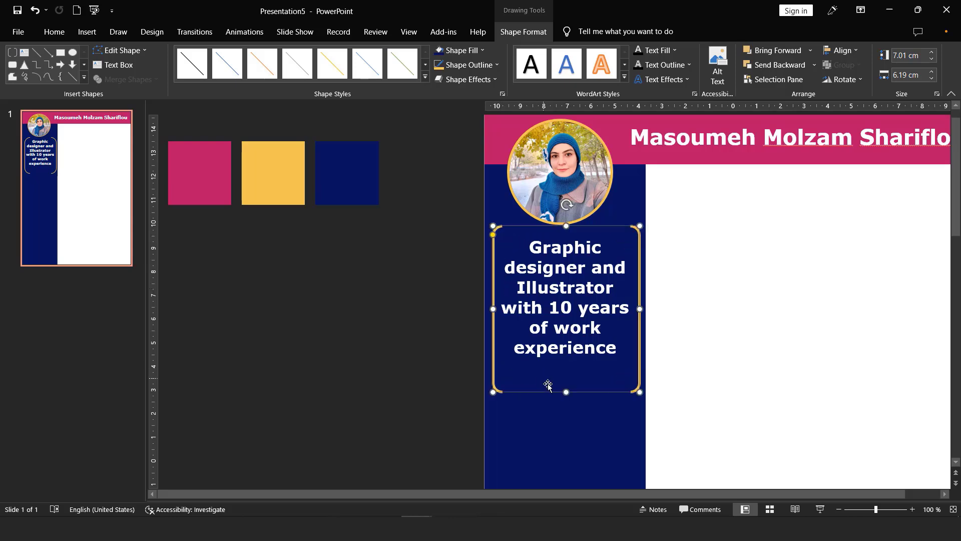
pyautogui.moveTo(566, 391); pyautogui.dragTo(566, 365)
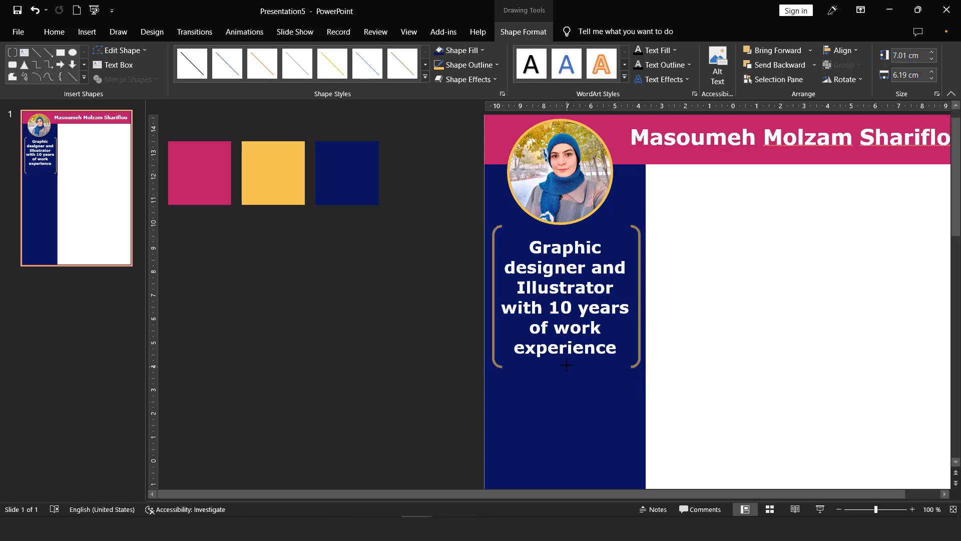
pyautogui.click(648, 356)
pyautogui.scroll(-5, 593, 311)
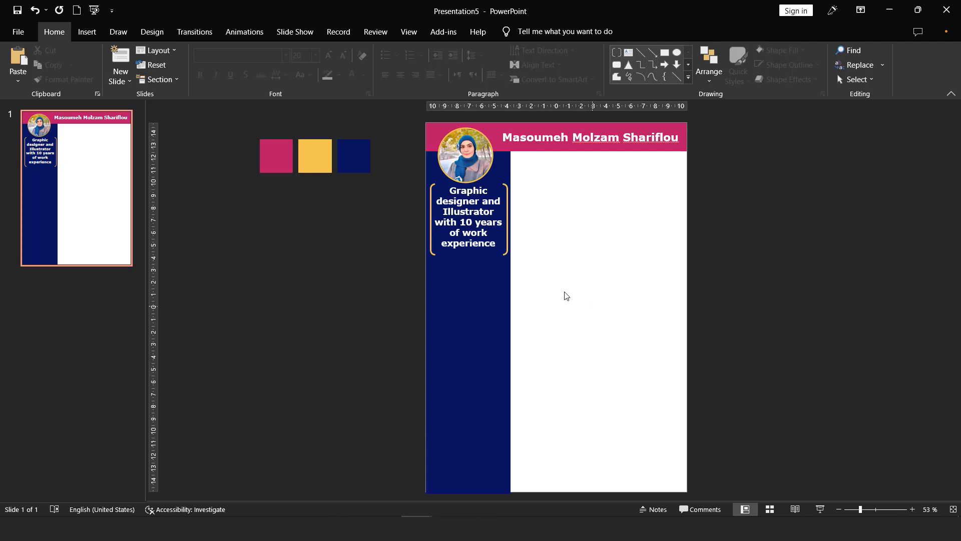
# Step: Select the gold bracket and experience text together and Ctrl+drag a copy below the original
pyautogui.click(507, 254)
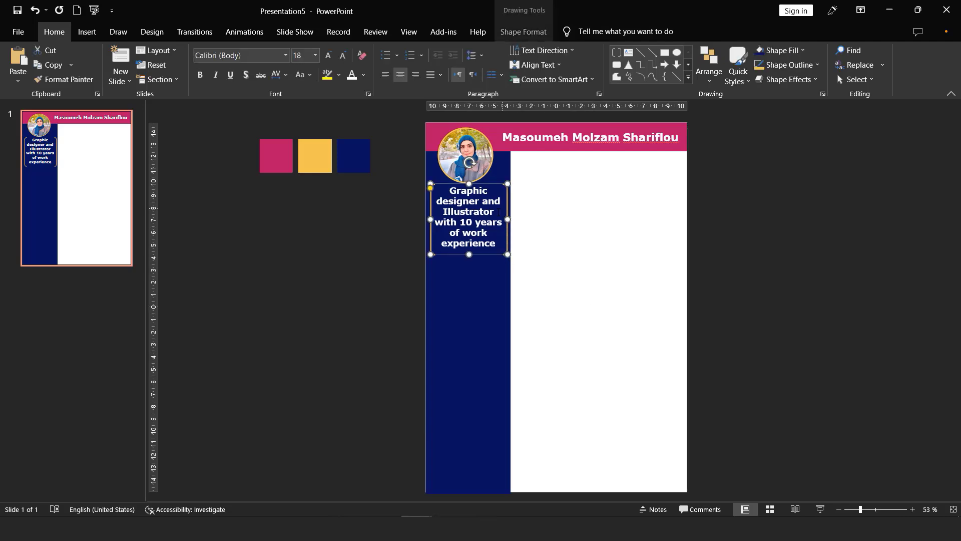
pyautogui.keyDown('shift'); pyautogui.click(469, 223); pyautogui.keyUp('shift')
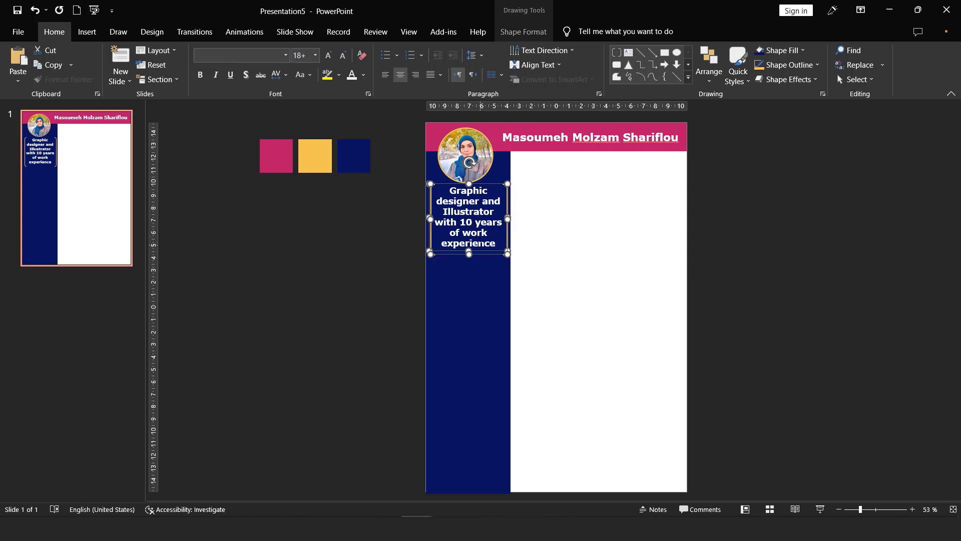
pyautogui.moveTo(483, 248); pyautogui.dragTo(493, 340)
pyautogui.click(568, 322)
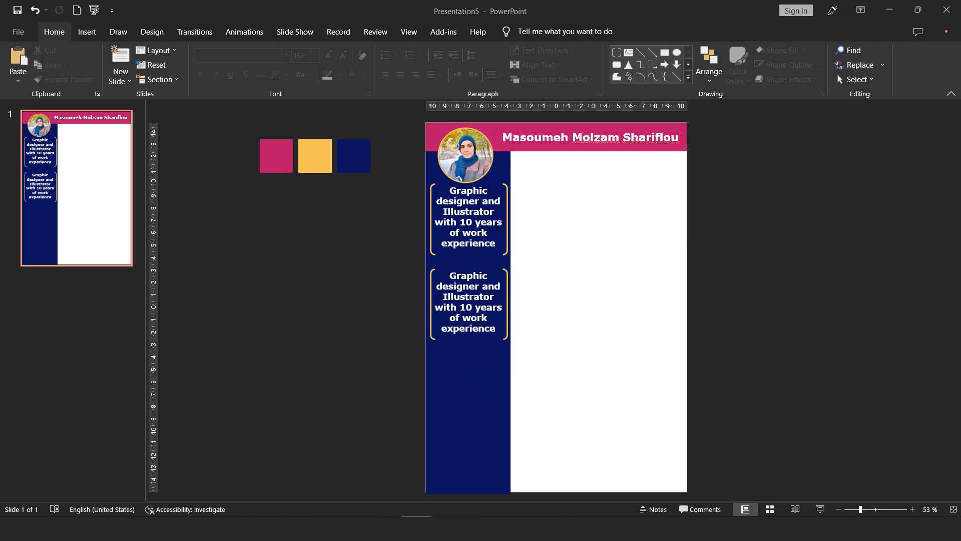
# Step: Copy the date of birth text from Presentation2
pyautogui.moveTo(415, 528)
pyautogui.click(404, 492)
pyautogui.click(268, 372)
pyautogui.moveTo(250, 372); pyautogui.dragTo(271, 373)
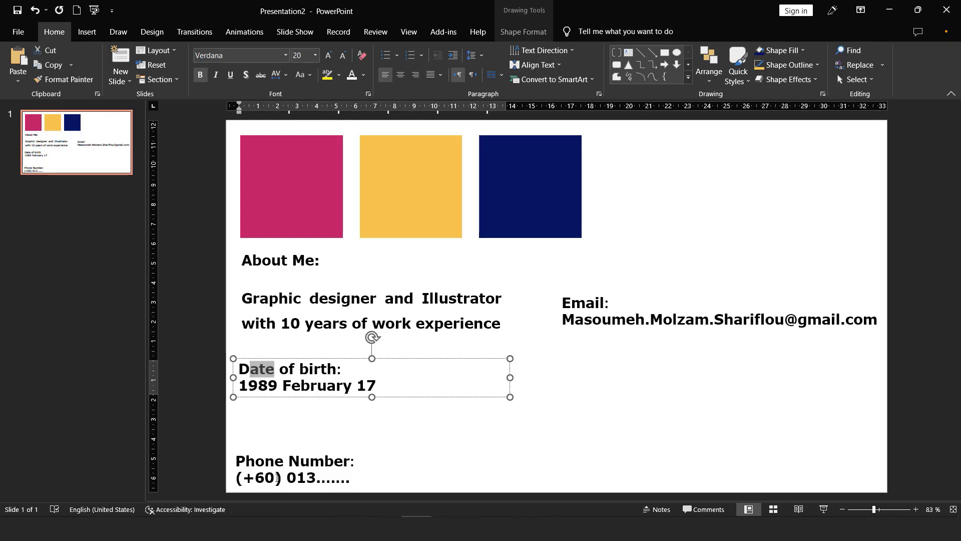
pyautogui.click(262, 457)
pyautogui.hotkey('ctrl', 'a')
pyautogui.click(597, 291)
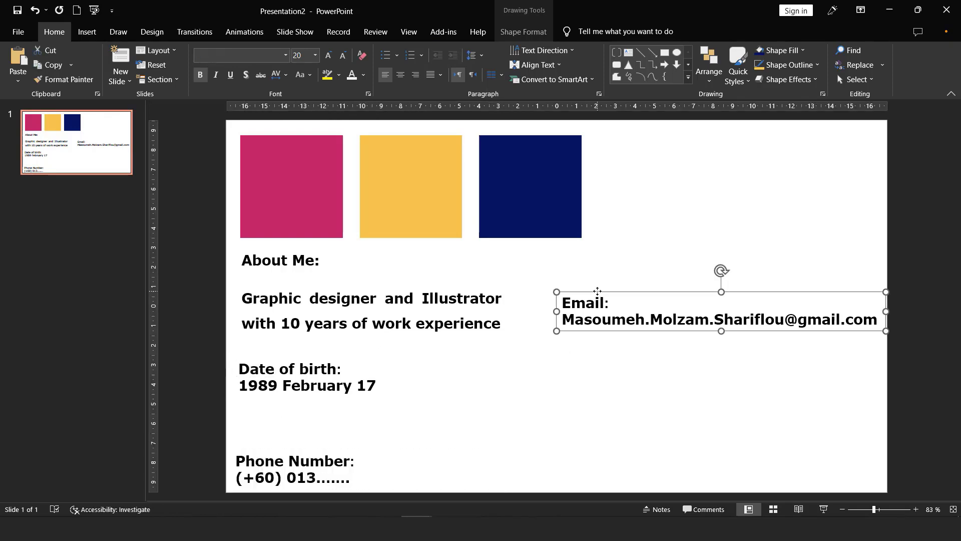
pyautogui.tripleClick(309, 377)
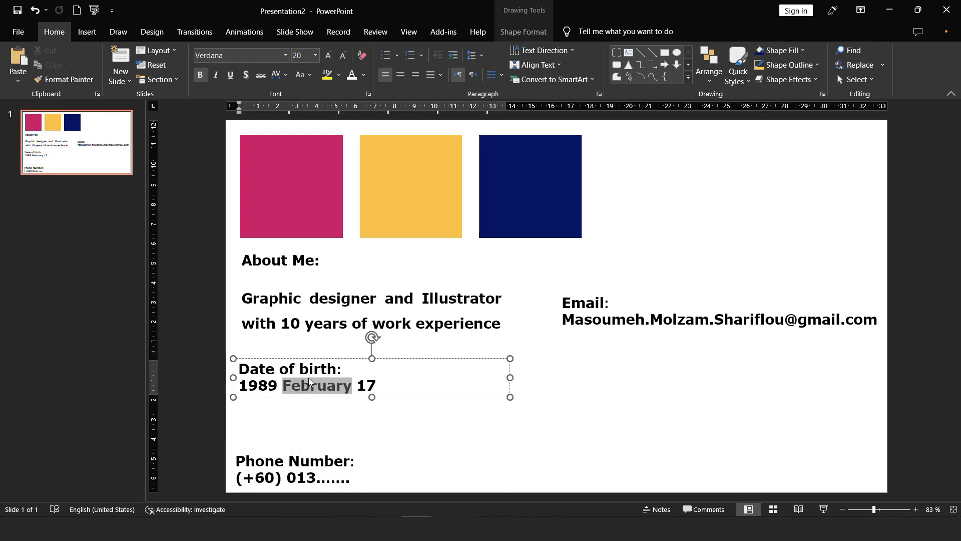
pyautogui.hotkey('ctrl', 'a')
pyautogui.hotkey('ctrl', 'c')
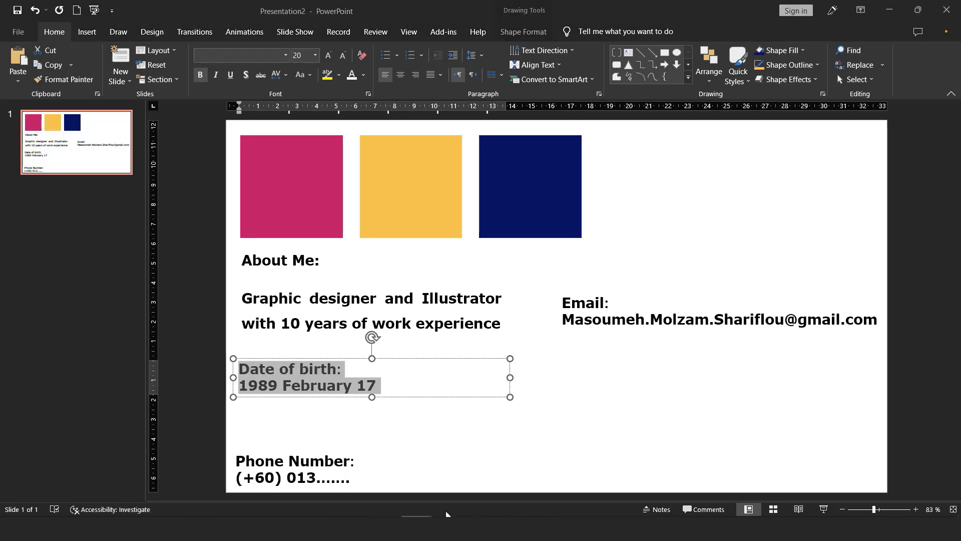
pyautogui.moveTo(416, 528)
# Step: Replace the second bracket box's text with the date of birth using Keep Text Only, placed lower in the frame
pyautogui.click(482, 472)
pyautogui.doubleClick(467, 298)
pyautogui.hotkey('ctrl', 'a')
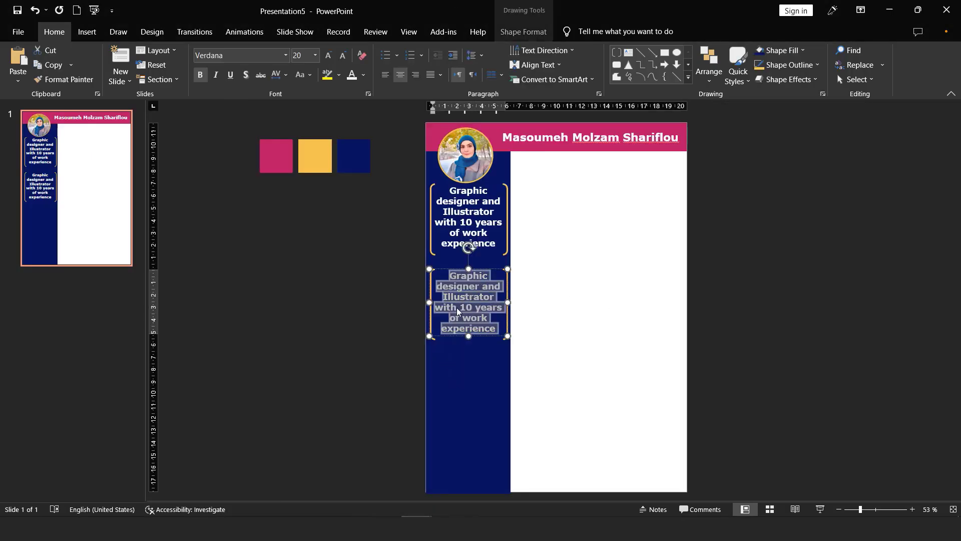
pyautogui.click(17, 79)
pyautogui.click(68, 113)
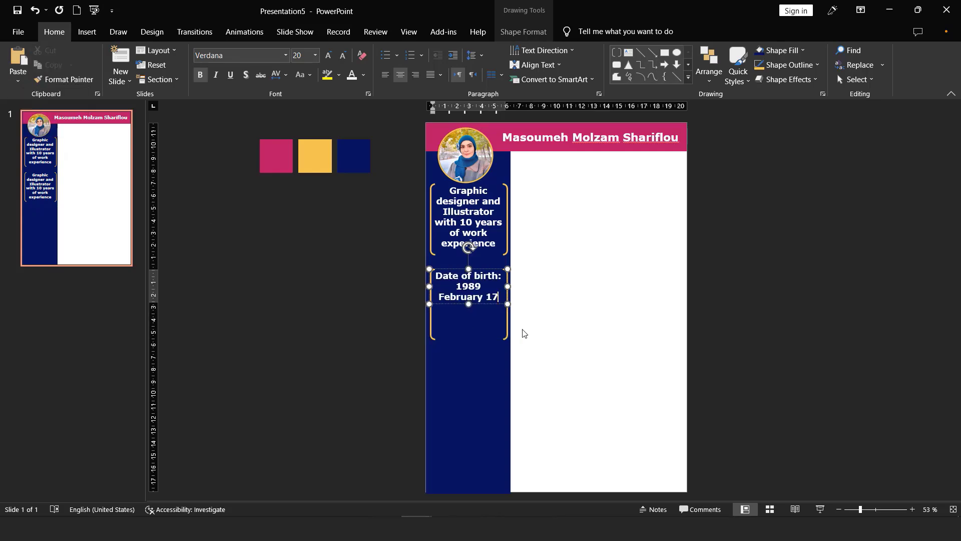
pyautogui.moveTo(488, 301); pyautogui.dragTo(488, 323)
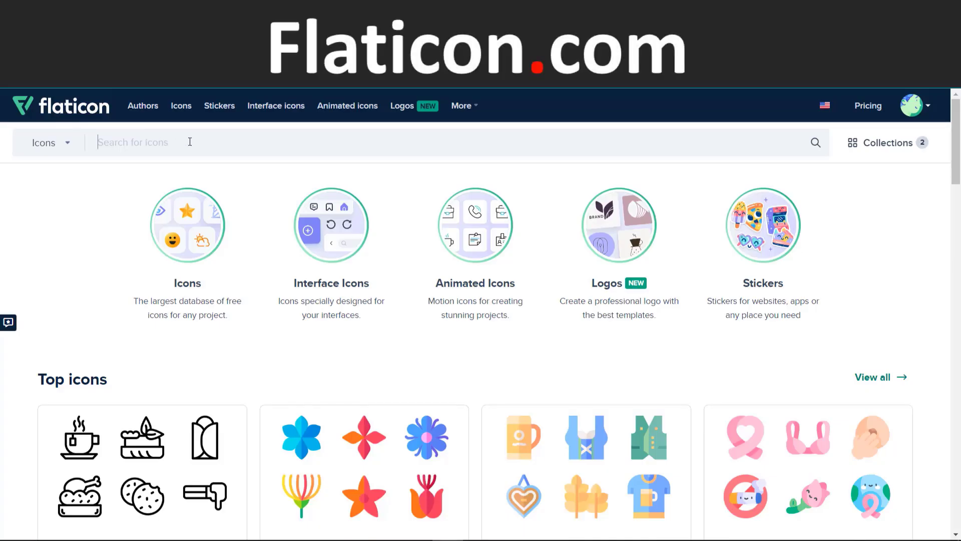
# Step: Search Flaticon for birth date icons
pyautogui.write('birth date')
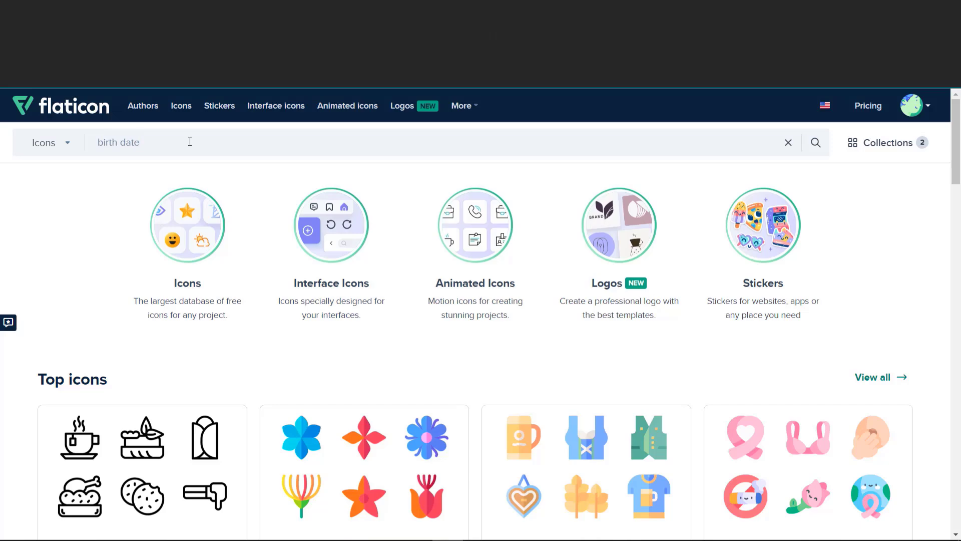
pyautogui.press('Return')
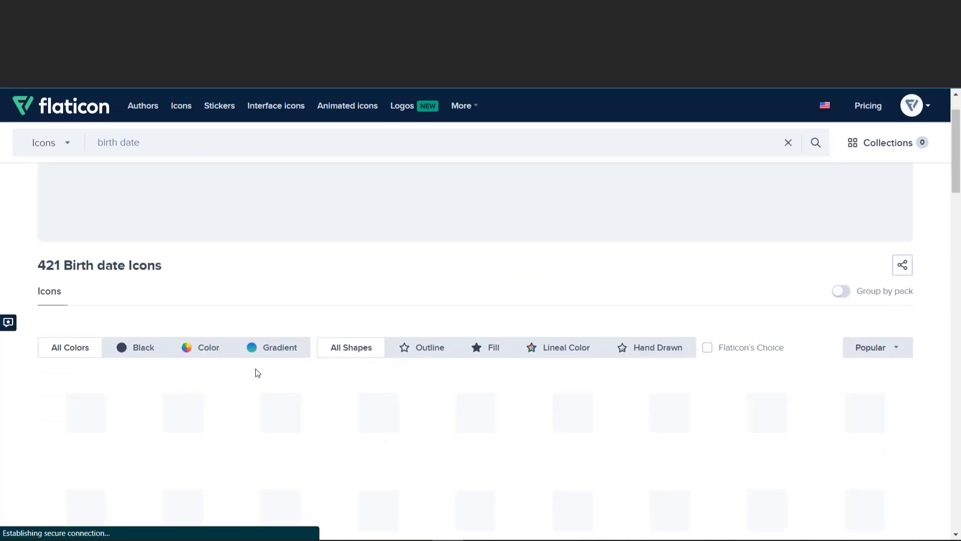
pyautogui.scroll(-3, 257, 380)
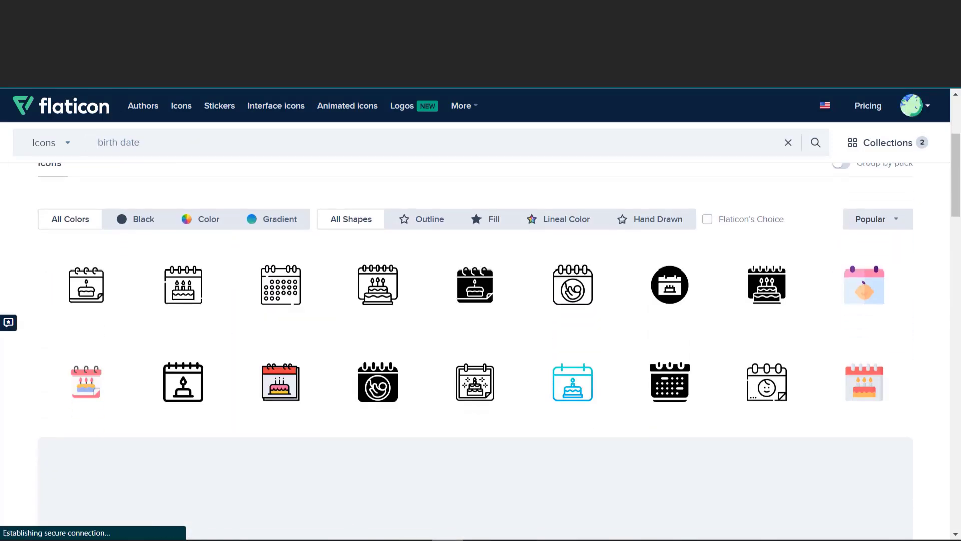
pyautogui.click(488, 493)
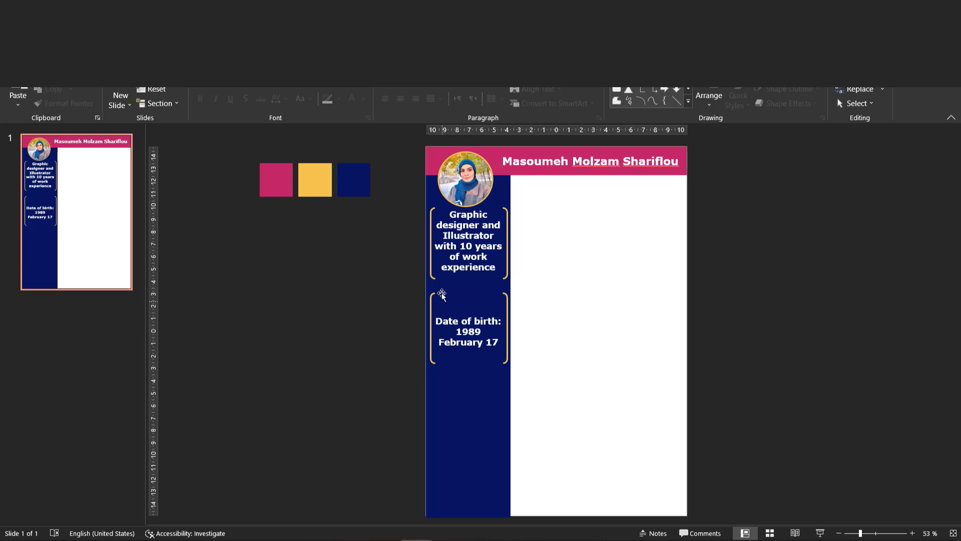
pyautogui.click(452, 540)
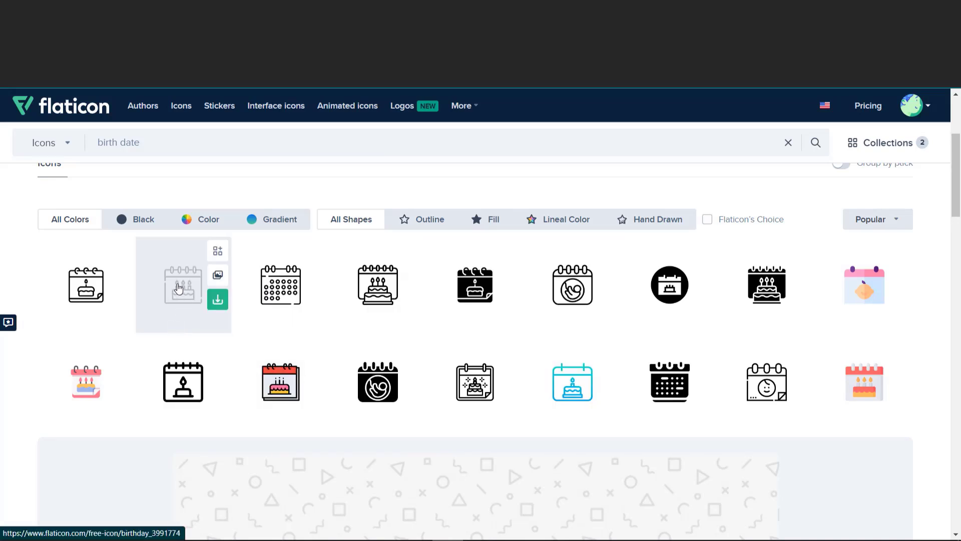
# Step: Recolour the candle calendar icon white in the icon editor
pyautogui.click(178, 382)
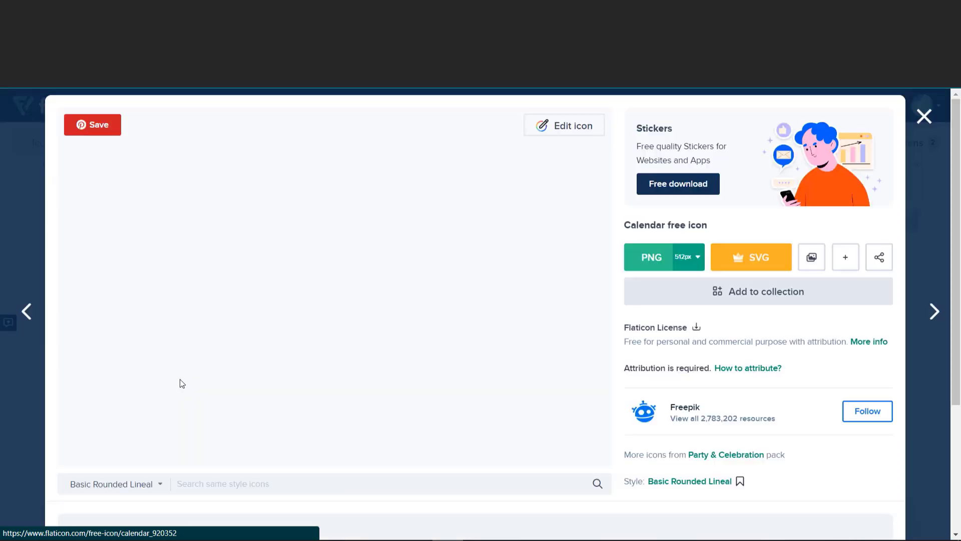
pyautogui.click(548, 128)
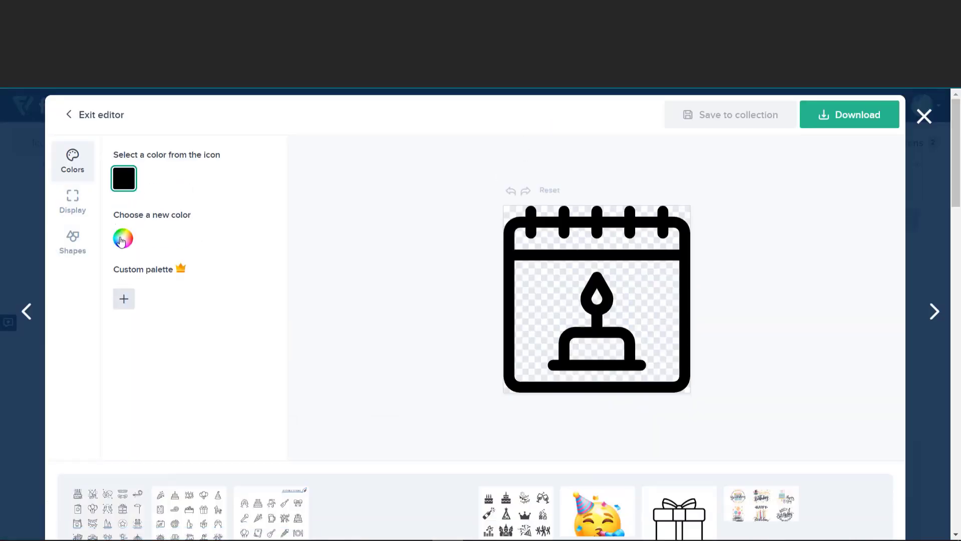
pyautogui.click(125, 238)
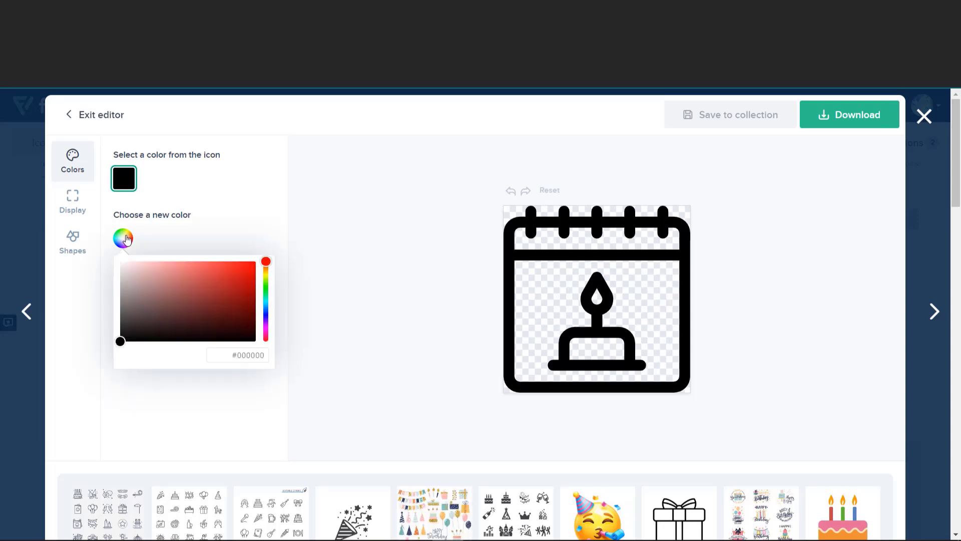
pyautogui.click(120, 264)
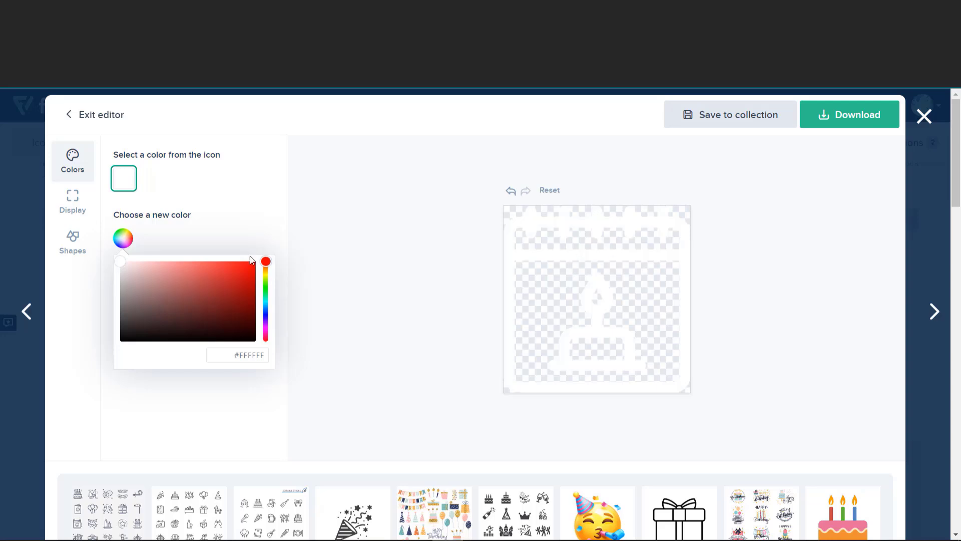
# Step: Download the white icon free as a 512px PNG
pyautogui.click(881, 102)
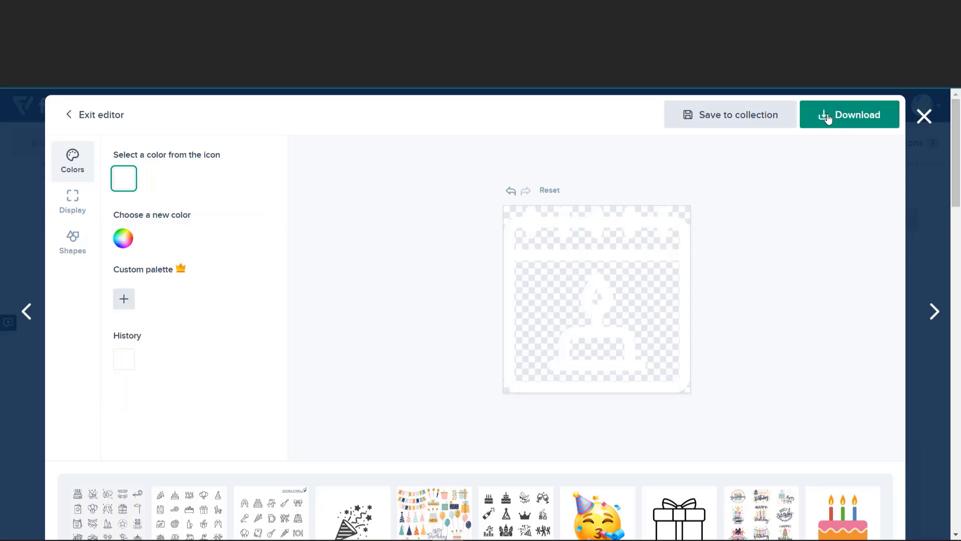
pyautogui.click(842, 151)
pyautogui.click(842, 151)
pyautogui.click(826, 286)
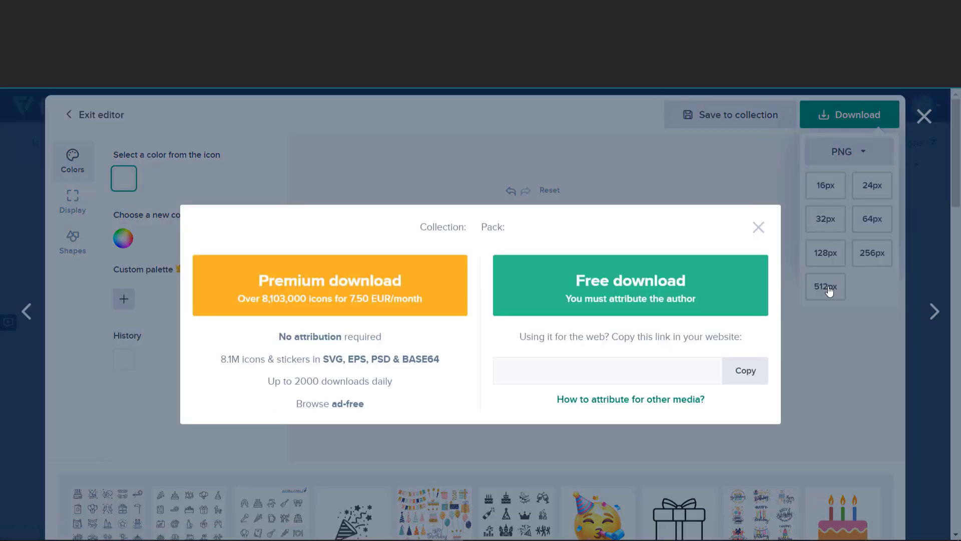
pyautogui.click(682, 296)
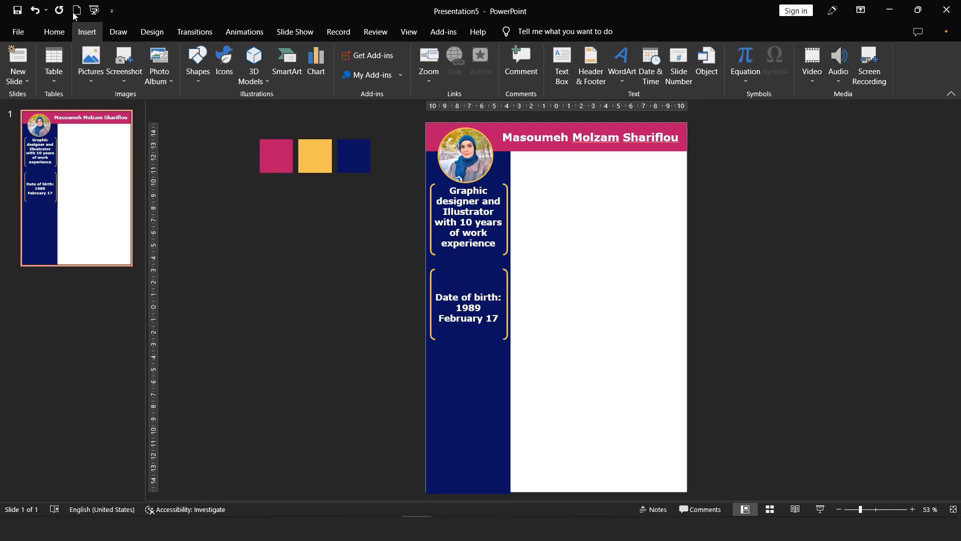
# Step: Insert the calendar picture from the computer, shrink it to icon size, and place it above the date text
pyautogui.click(90, 65)
pyautogui.click(108, 111)
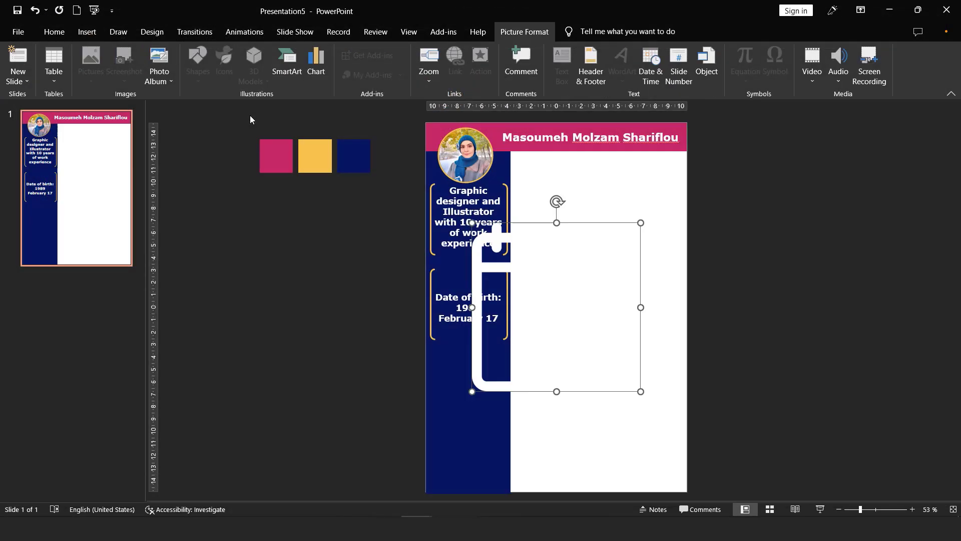
pyautogui.doubleClick(255, 103)
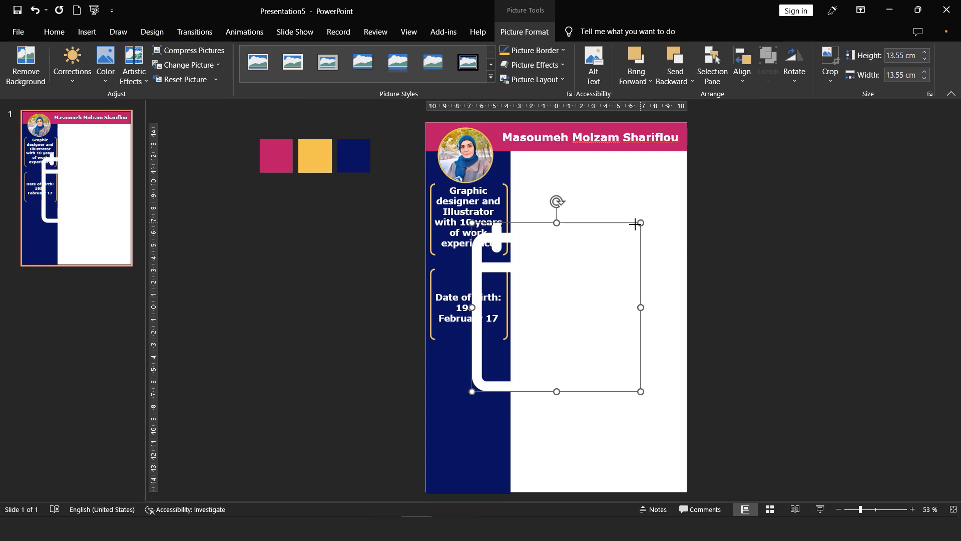
pyautogui.moveTo(635, 223); pyautogui.dragTo(472, 279)
pyautogui.moveTo(469, 278); pyautogui.dragTo(469, 275)
# Step: Shorten the gold bracket from the bottom and realign the calendar icon and date text inside it
pyautogui.click(472, 318)
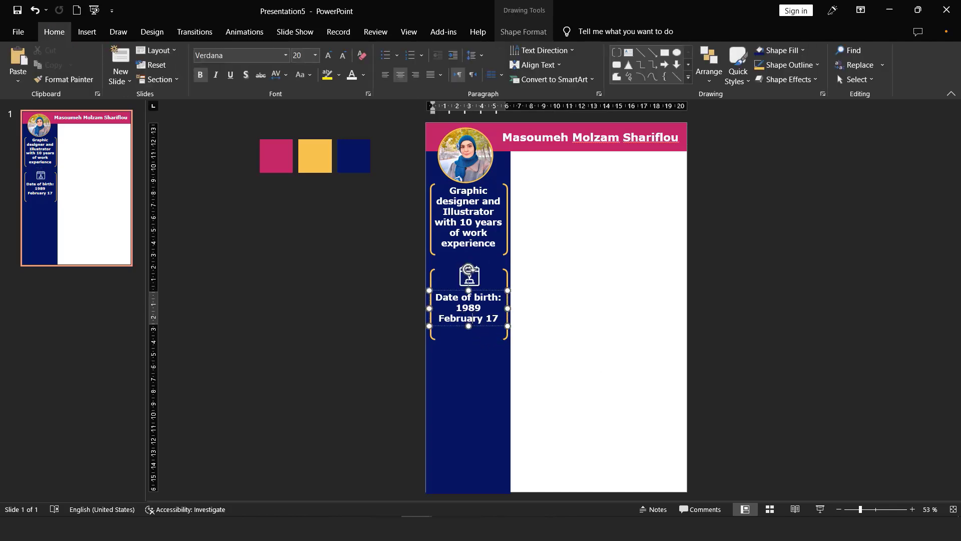
pyautogui.moveTo(864, 510); pyautogui.dragTo(876, 510)
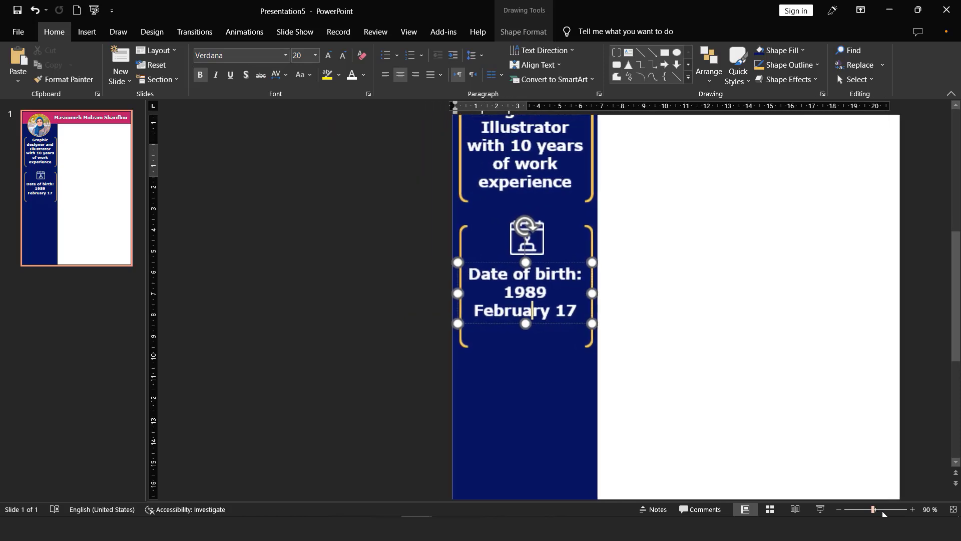
pyautogui.click(543, 345)
pyautogui.moveTo(544, 346); pyautogui.dragTo(548, 321)
pyautogui.click(548, 220)
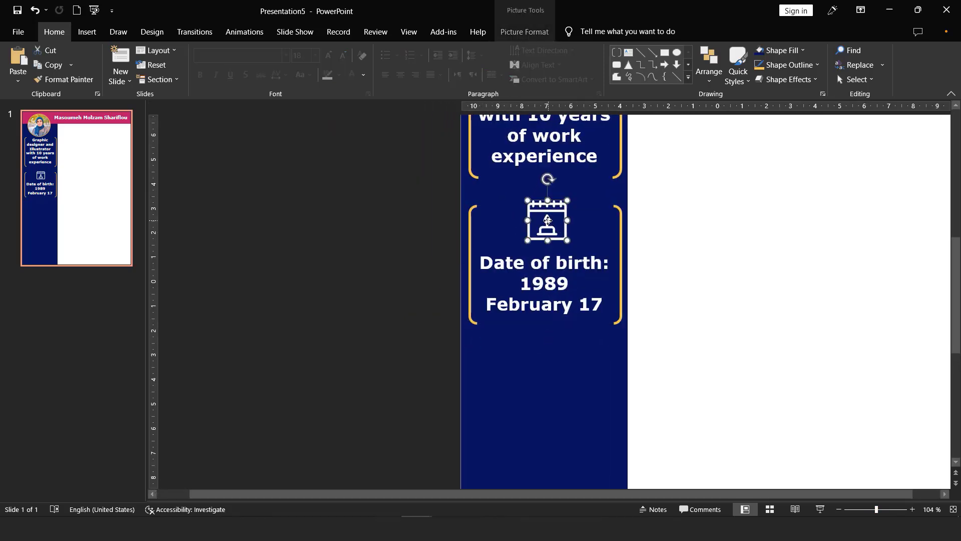
pyautogui.moveTo(548, 220); pyautogui.dragTo(544, 214)
pyautogui.click(555, 265)
pyautogui.moveTo(577, 318); pyautogui.dragTo(577, 312)
pyautogui.click(726, 361)
pyautogui.click(953, 509)
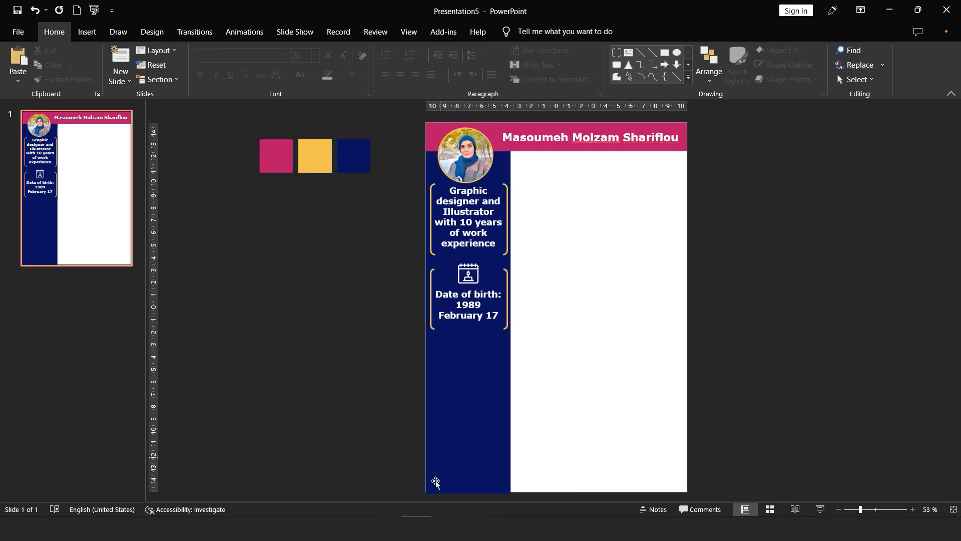
# Step: Select the Phone Number and Email boxes in Presentation2
pyautogui.moveTo(412, 528)
pyautogui.click(321, 481)
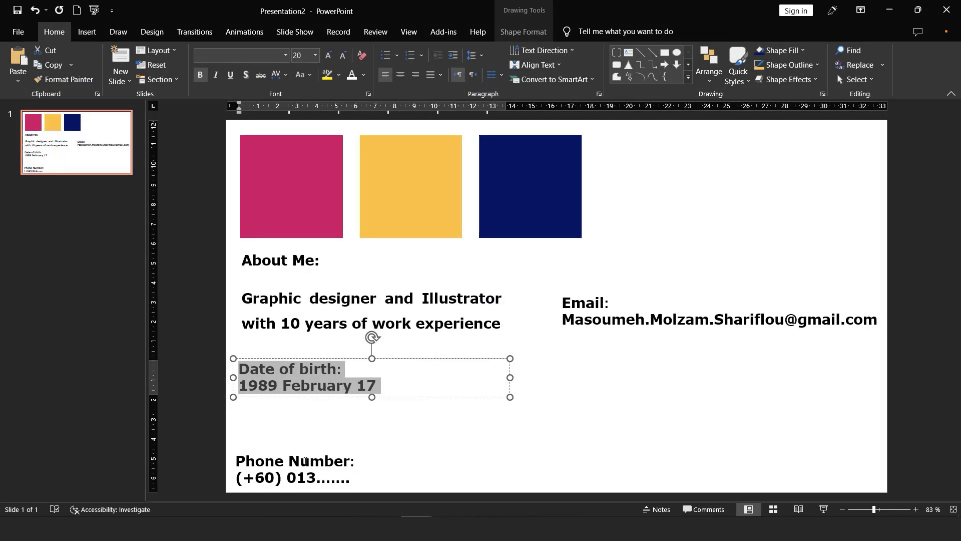
pyautogui.click(365, 484)
pyautogui.keyDown('shift'); pyautogui.click(596, 328); pyautogui.keyUp('shift')
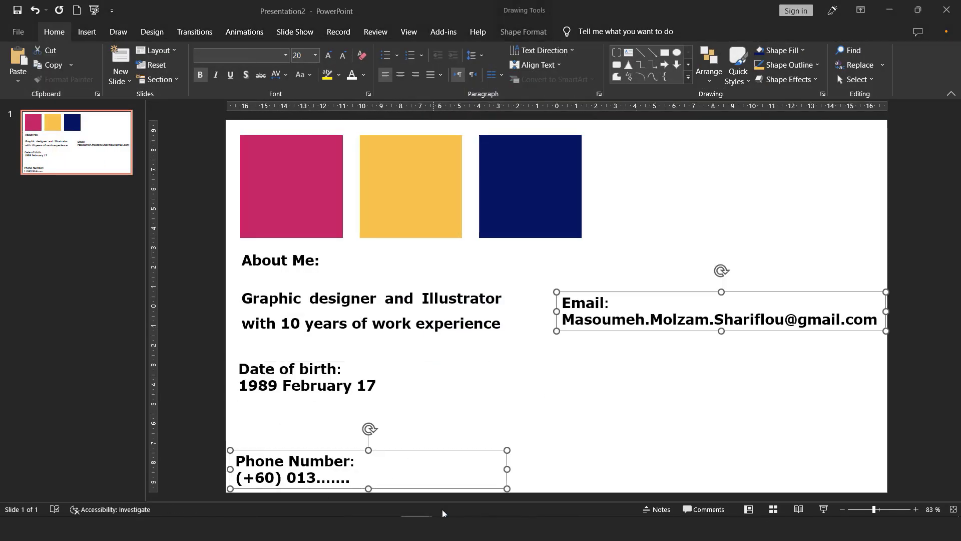
# Step: Paste the Email and Phone Number boxes into the résumé and move Phone Number onto the white area
pyautogui.moveTo(442, 526)
pyautogui.click(488, 468)
pyautogui.hotkey('ctrl', 'v')
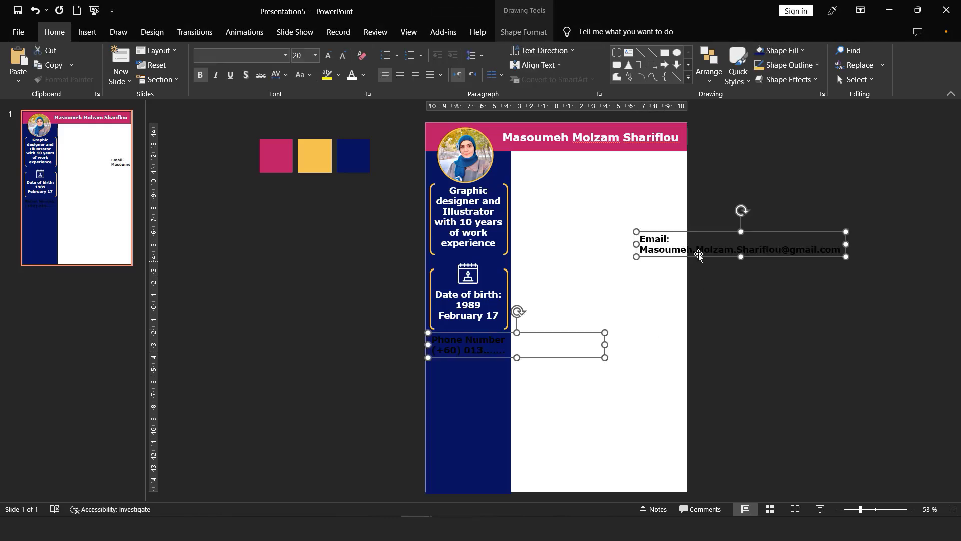
pyautogui.click(697, 253)
pyautogui.click(635, 301)
pyautogui.click(537, 354)
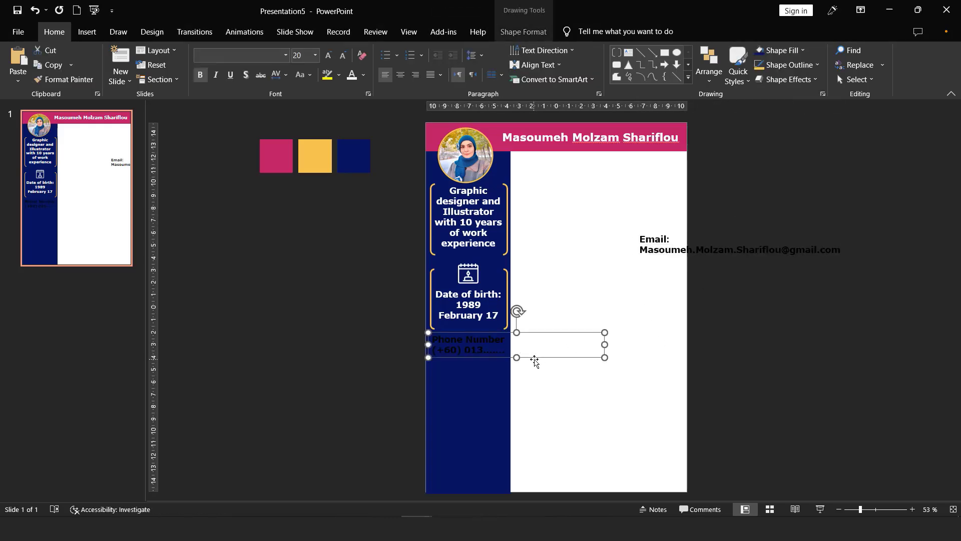
pyautogui.moveTo(537, 354); pyautogui.dragTo(655, 362)
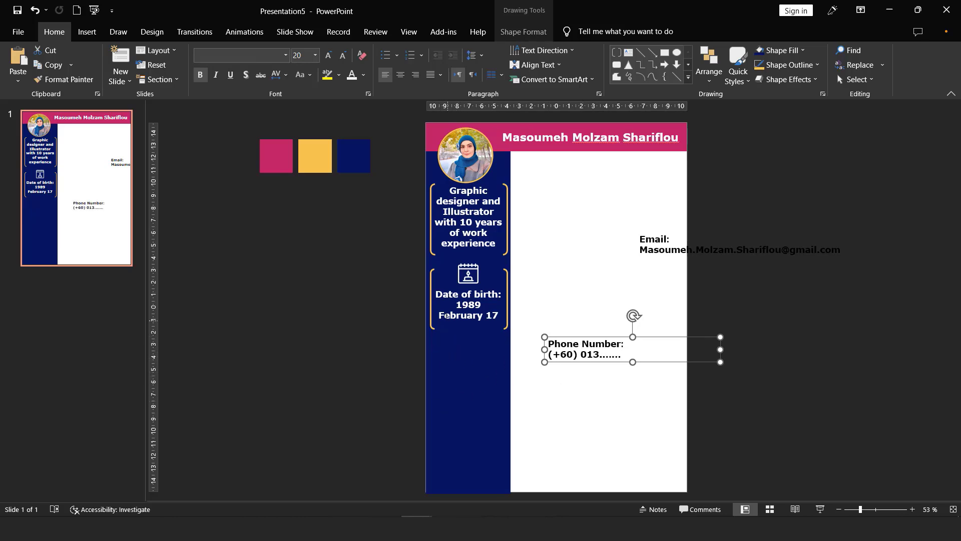
pyautogui.click(432, 278)
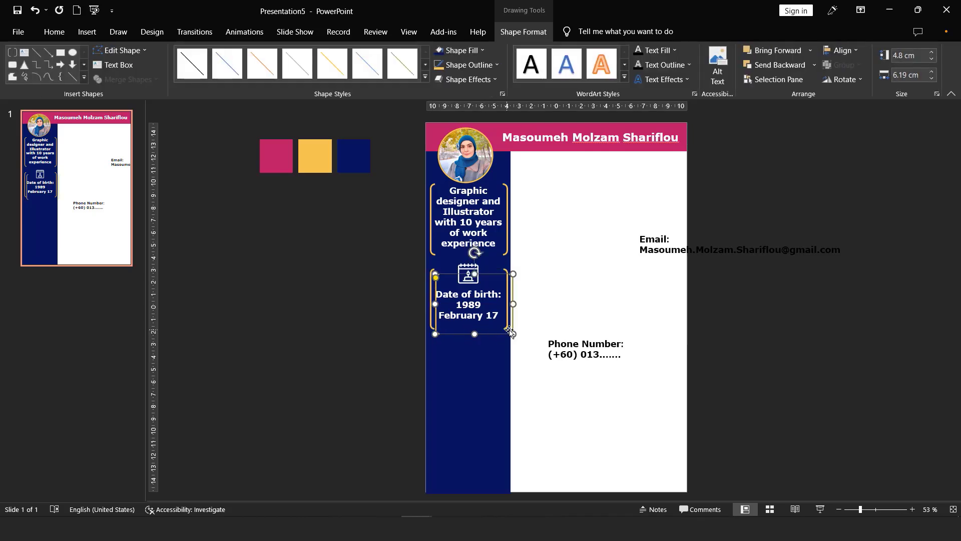
# Step: Copy the date bracket box below itself and insert the cellular phone picture as its icon
pyautogui.moveTo(507, 317); pyautogui.dragTo(507, 389)
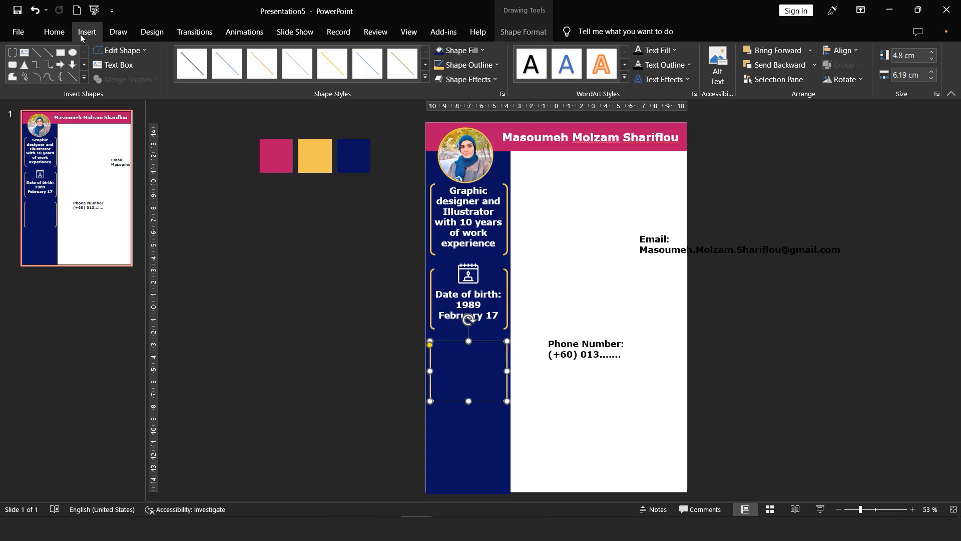
pyautogui.click(87, 31)
pyautogui.click(90, 63)
pyautogui.click(111, 111)
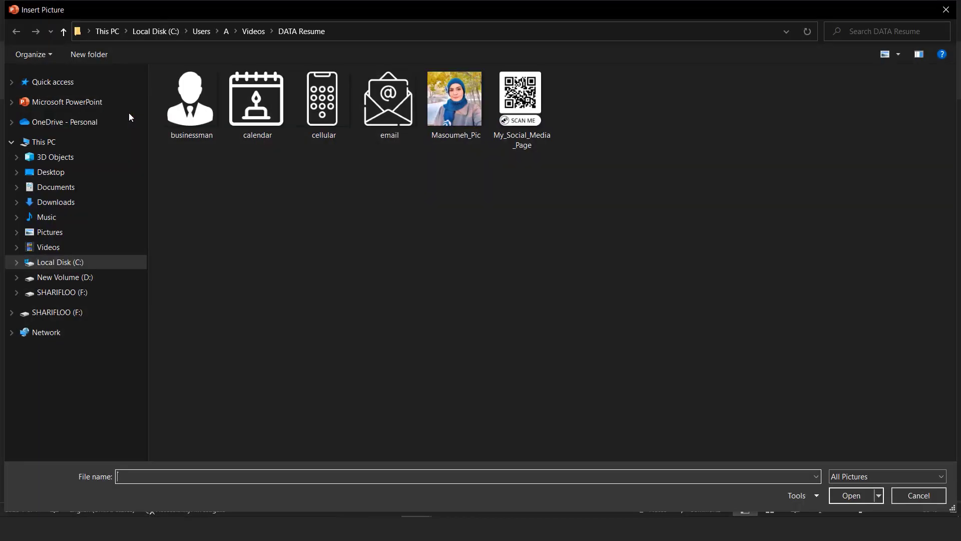
pyautogui.click(325, 106)
pyautogui.doubleClick(324, 106)
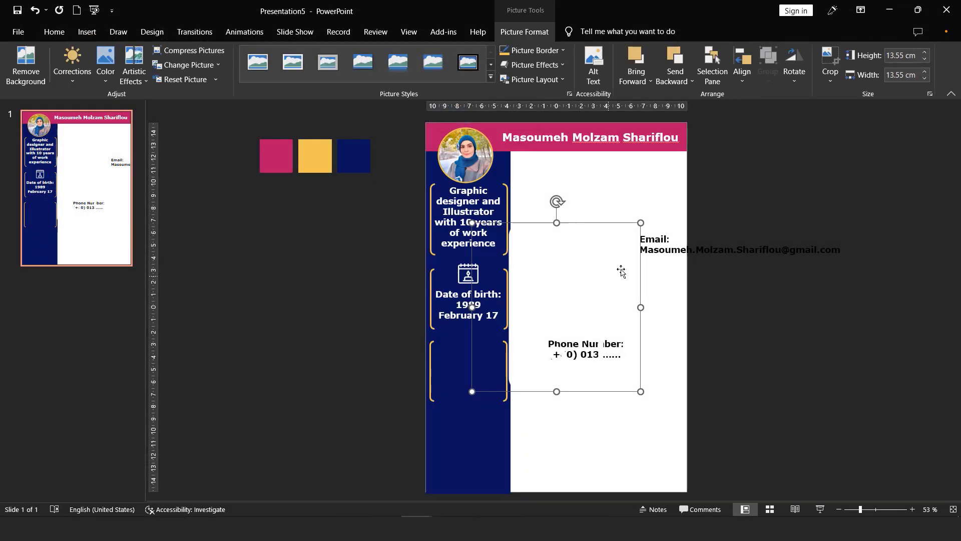
pyautogui.moveTo(636, 226)
pyautogui.mouseDown()
pyautogui.moveTo(499, 365)
pyautogui.moveTo(468, 347)
pyautogui.moveTo(473, 358)
pyautogui.moveTo(472, 348)
pyautogui.mouseUp()
# Step: Move the Phone Number text into the third bracket, colour it white, and fit its width
pyautogui.click(633, 353)
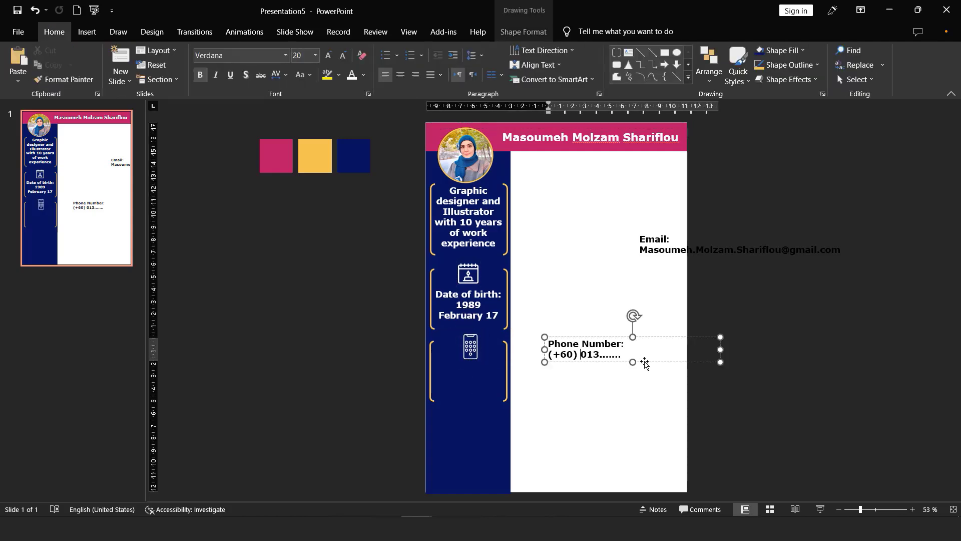
pyautogui.moveTo(641, 360)
pyautogui.mouseDown()
pyautogui.moveTo(535, 396)
pyautogui.moveTo(575, 395)
pyautogui.moveTo(536, 425)
pyautogui.moveTo(496, 420)
pyautogui.mouseUp()
pyautogui.tripleClick(490, 407)
pyautogui.click(352, 75)
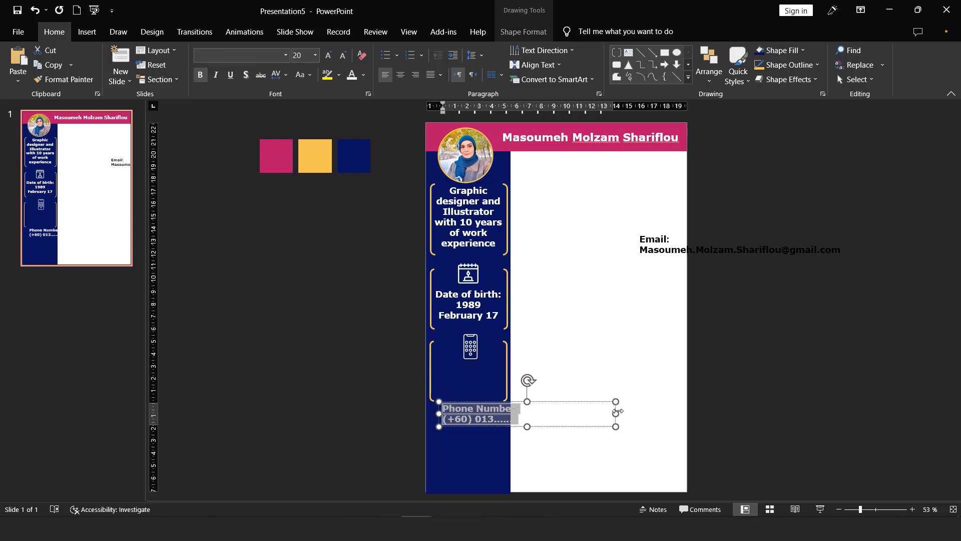
pyautogui.moveTo(613, 413); pyautogui.dragTo(515, 380)
pyautogui.moveTo(863, 509); pyautogui.dragTo(875, 509)
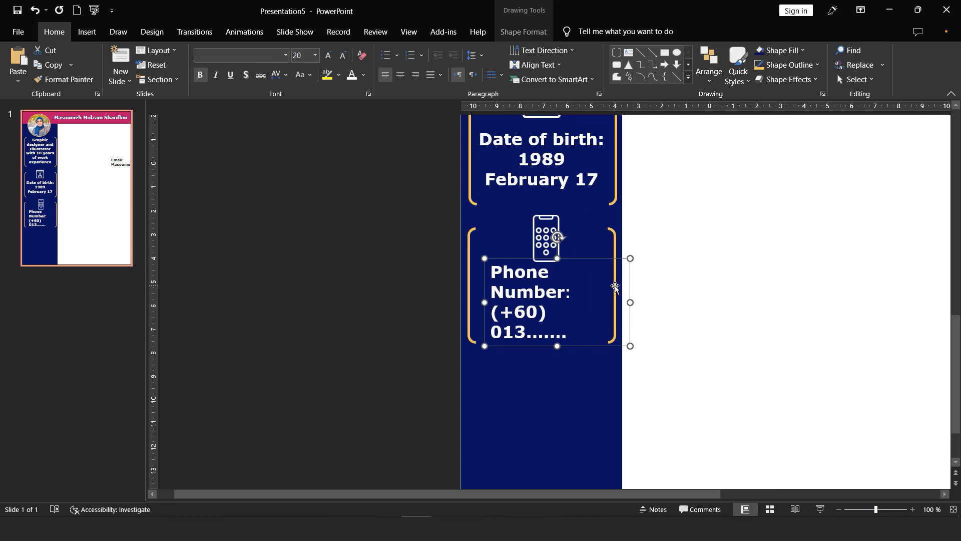
pyautogui.moveTo(631, 302)
pyautogui.mouseDown()
pyautogui.moveTo(641, 300)
pyautogui.moveTo(616, 300)
pyautogui.mouseUp()
# Step: Copy the bracket box below the phone box as an empty fourth frame
pyautogui.click(569, 214)
pyautogui.click(551, 290)
pyautogui.click(615, 226)
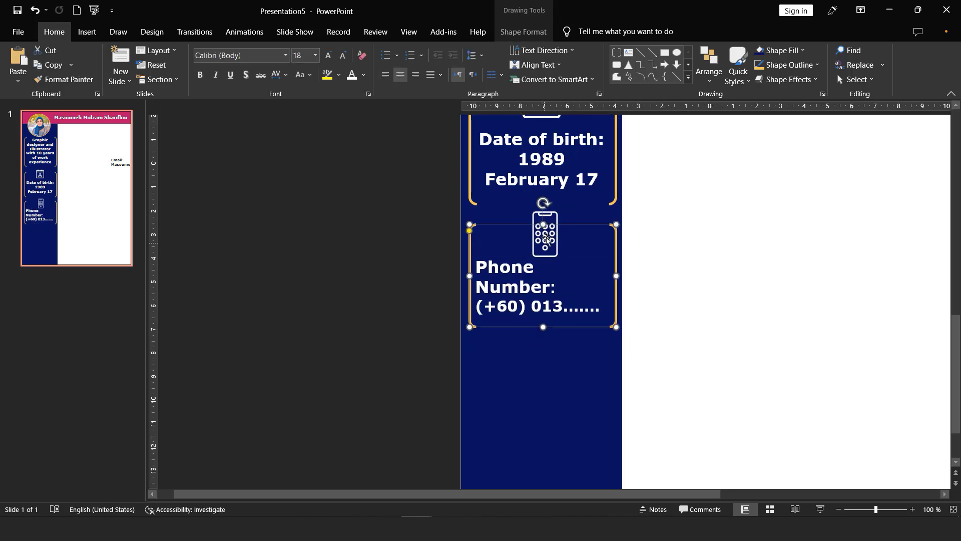
pyautogui.press('Escape')
pyautogui.click(615, 227)
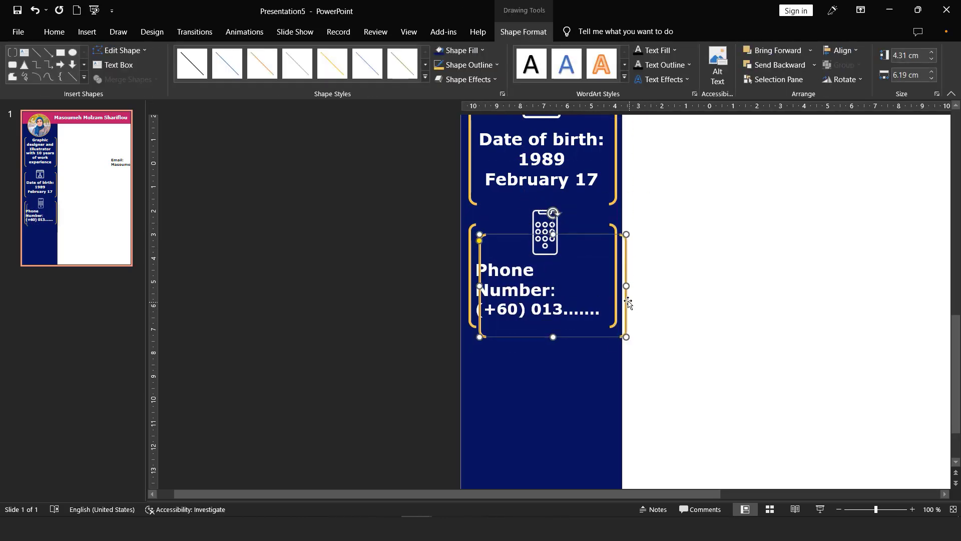
pyautogui.moveTo(623, 289); pyautogui.dragTo(626, 396)
pyautogui.hotkey('ctrl', 'z')
pyautogui.moveTo(485, 274); pyautogui.dragTo(495, 343)
pyautogui.hotkey('ctrl', 'z')
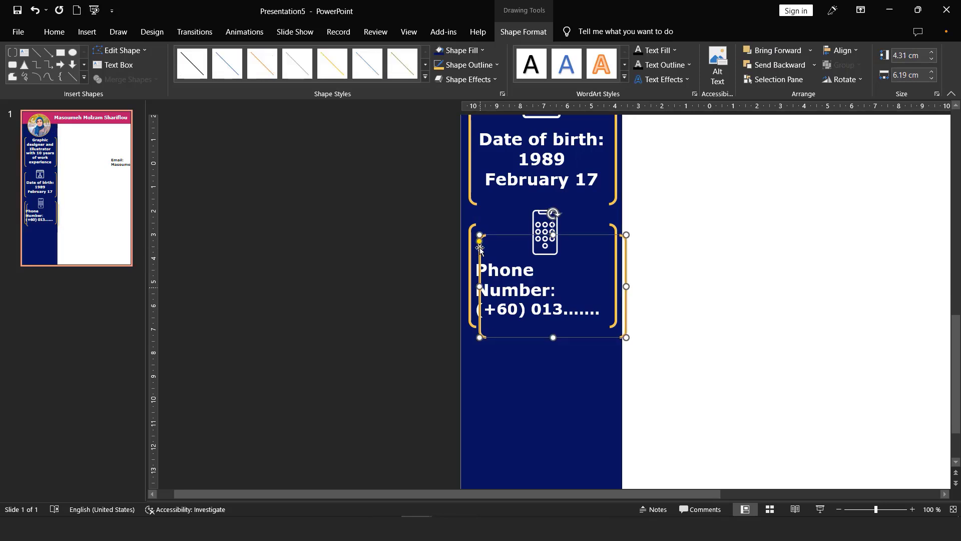
pyautogui.moveTo(479, 259); pyautogui.dragTo(475, 374)
pyautogui.scroll(-5, 474, 375)
# Step: Move the Email text into the bottom bracket, colour it white, and narrow it so the address wraps
pyautogui.click(658, 249)
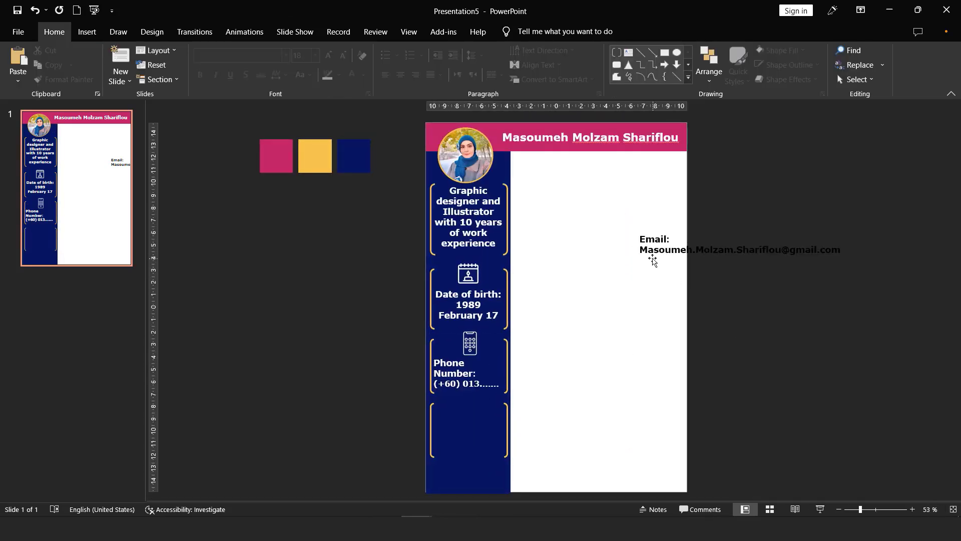
pyautogui.moveTo(734, 260); pyautogui.dragTo(522, 434)
pyautogui.doubleClick(493, 427)
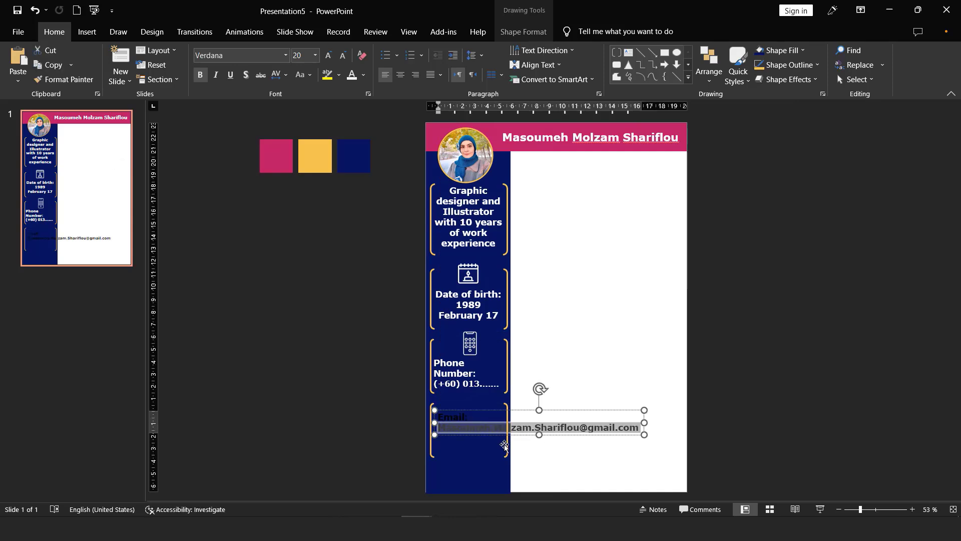
pyautogui.hotkey('ctrl', 'a')
pyautogui.click(352, 76)
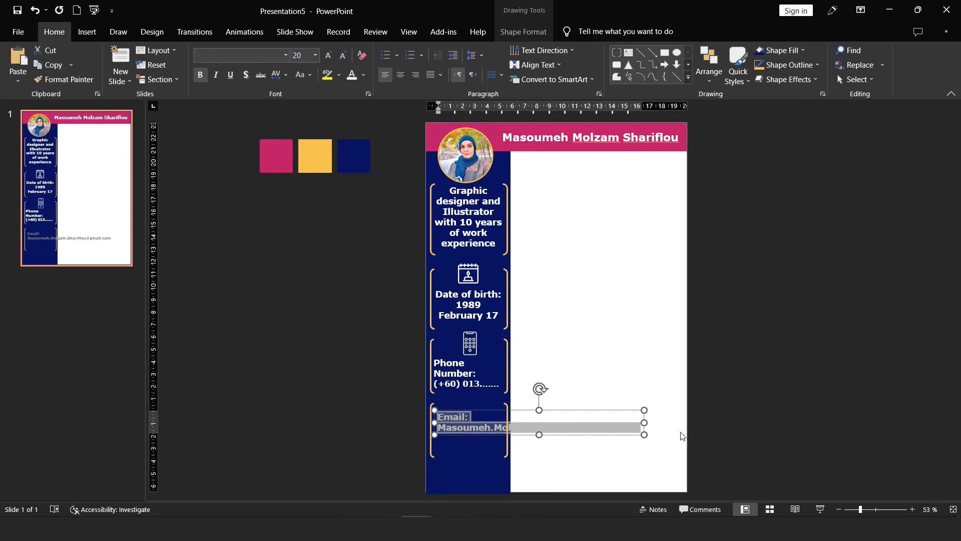
pyautogui.moveTo(645, 422); pyautogui.dragTo(508, 467)
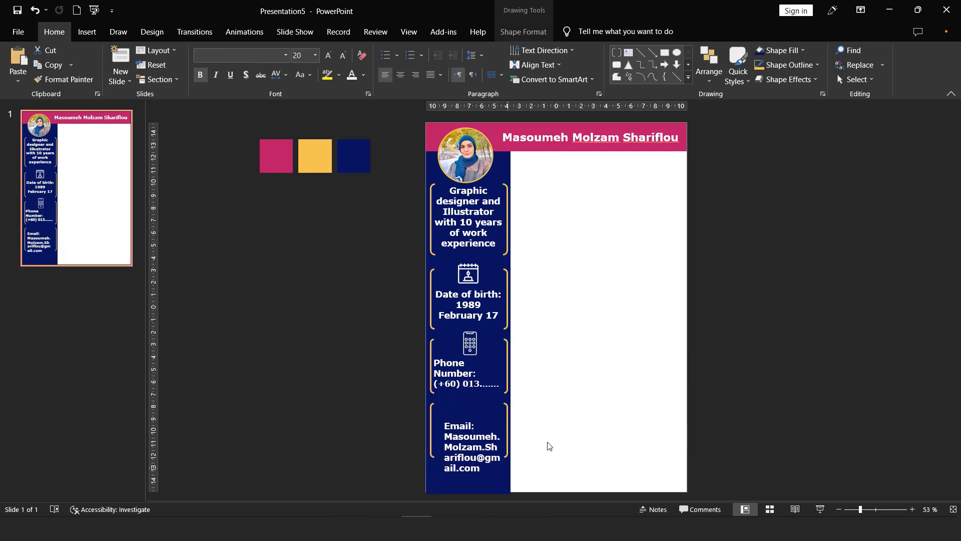
pyautogui.click(549, 444)
# Step: Insert the email envelope picture from the computer and place it above the Email text
pyautogui.click(87, 32)
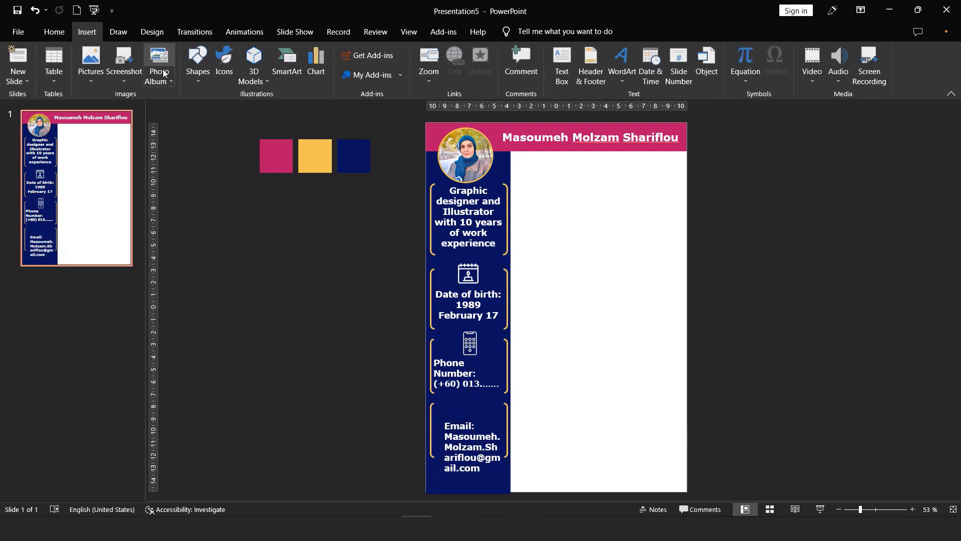
pyautogui.click(91, 78)
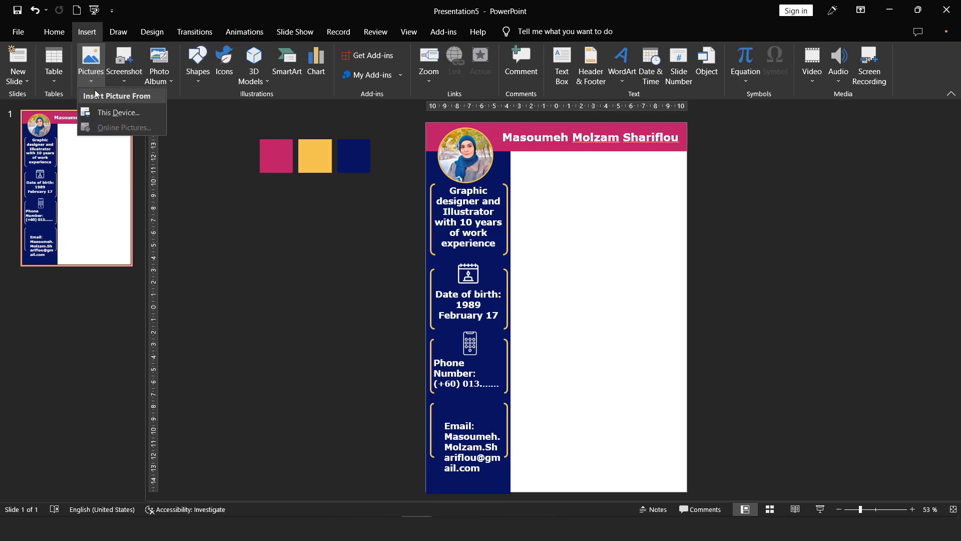
pyautogui.click(111, 110)
pyautogui.doubleClick(387, 95)
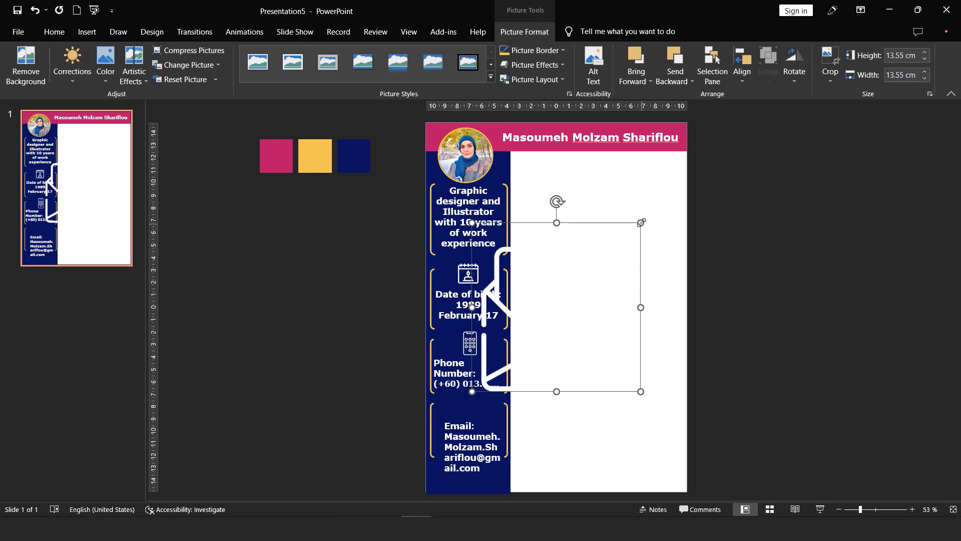
pyautogui.moveTo(641, 222); pyautogui.dragTo(468, 404)
pyautogui.click(538, 465)
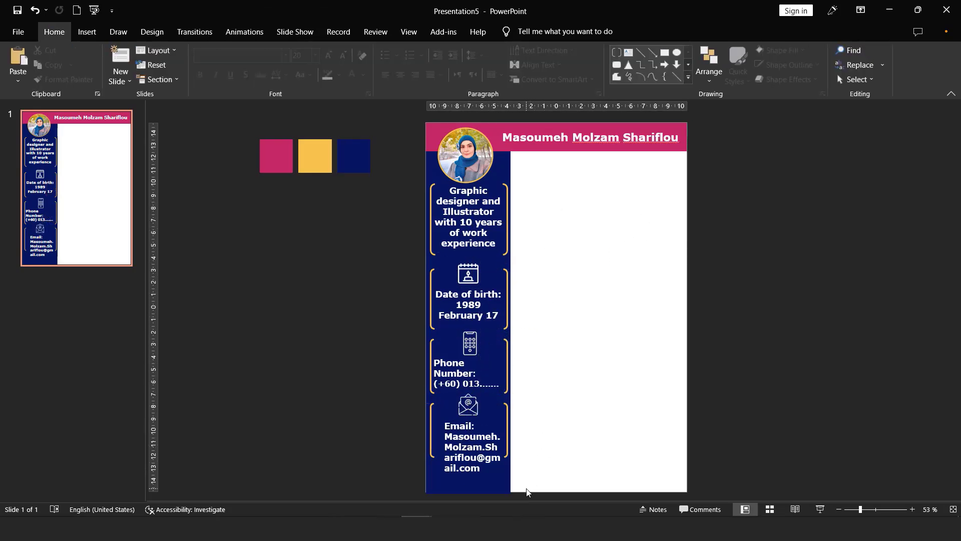
pyautogui.keyDown('ctrl'); pyautogui.scroll(10, 480, 429); pyautogui.keyUp('ctrl')
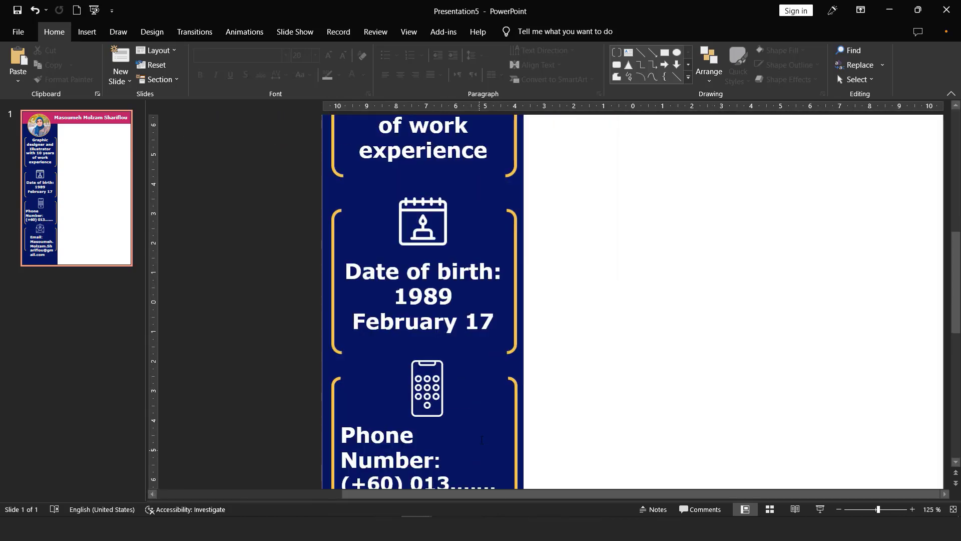
pyautogui.scroll(-8, 530, 434)
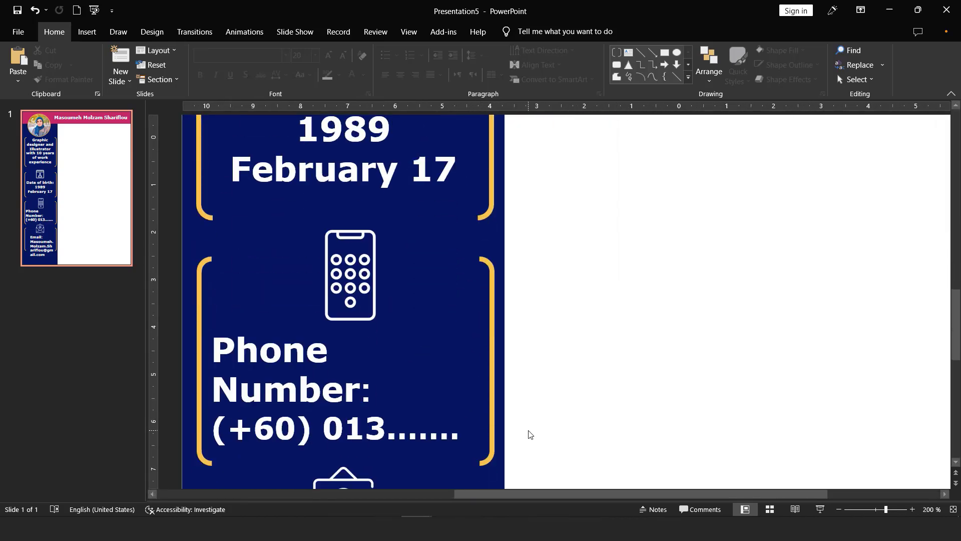
pyautogui.scroll(-1, 530, 435)
# Step: Shrink and centre the envelope icon, and resize the Email box so the address wraps over three lines
pyautogui.click(359, 429)
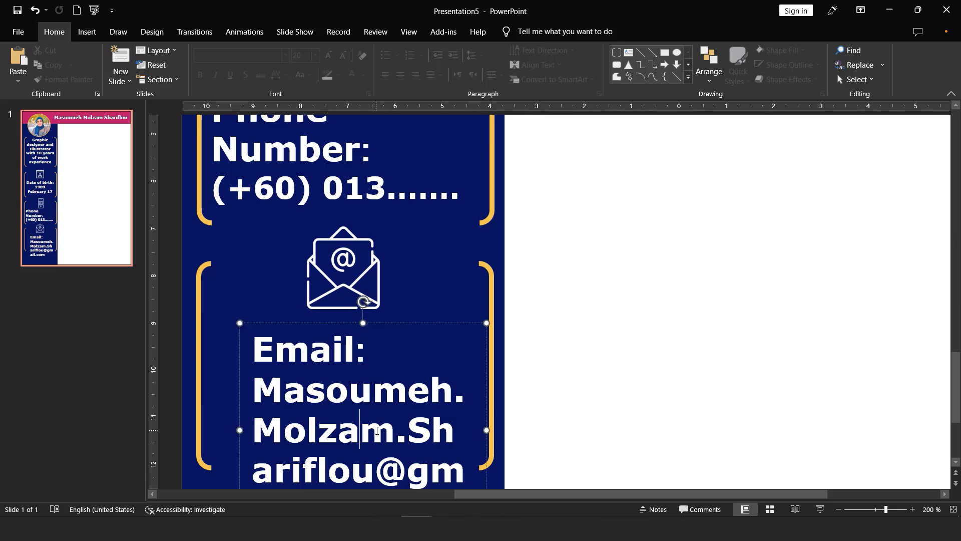
pyautogui.click(365, 277)
pyautogui.moveTo(381, 310); pyautogui.dragTo(345, 266)
pyautogui.moveTo(300, 323); pyautogui.dragTo(254, 279)
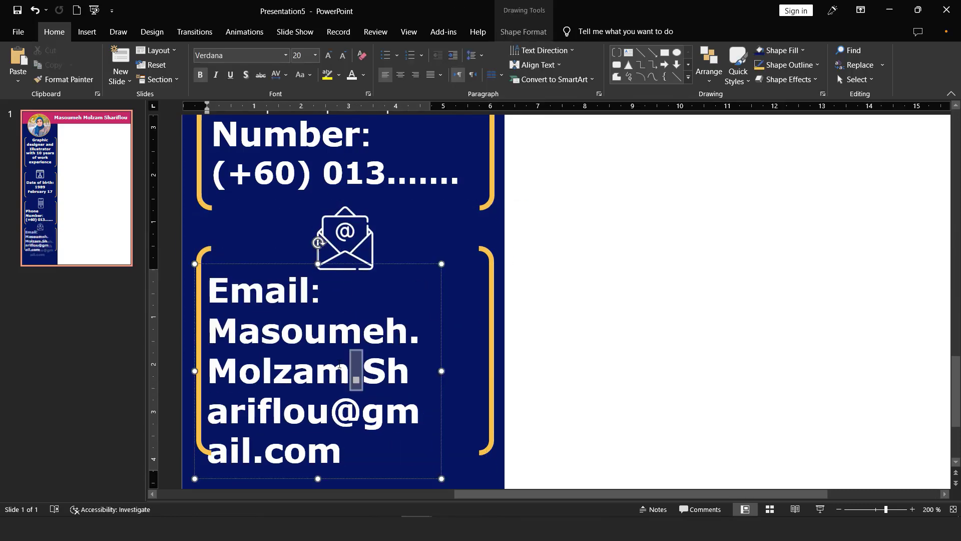
pyautogui.click(342, 55)
pyautogui.moveTo(442, 361); pyautogui.dragTo(489, 360)
pyautogui.click(343, 55)
pyautogui.moveTo(489, 315); pyautogui.dragTo(449, 328)
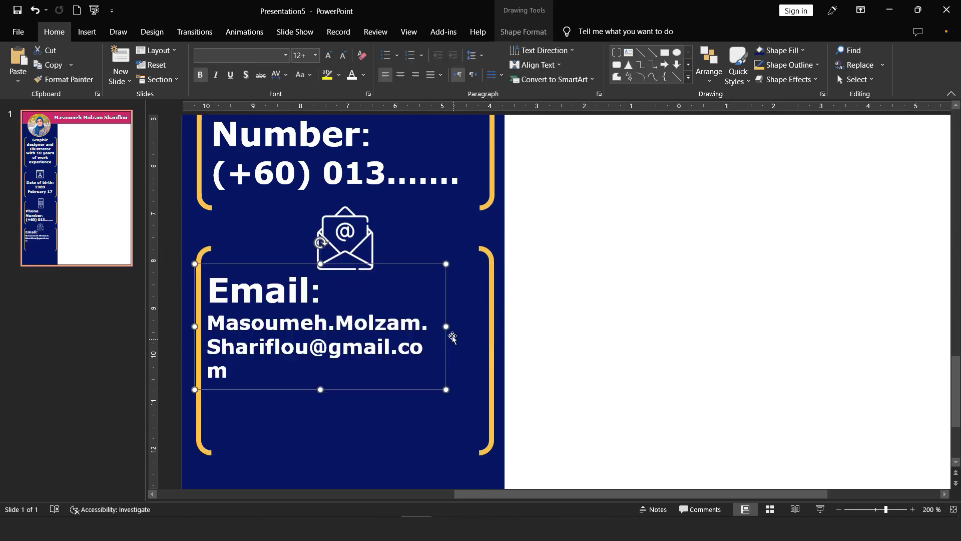
pyautogui.click(272, 384)
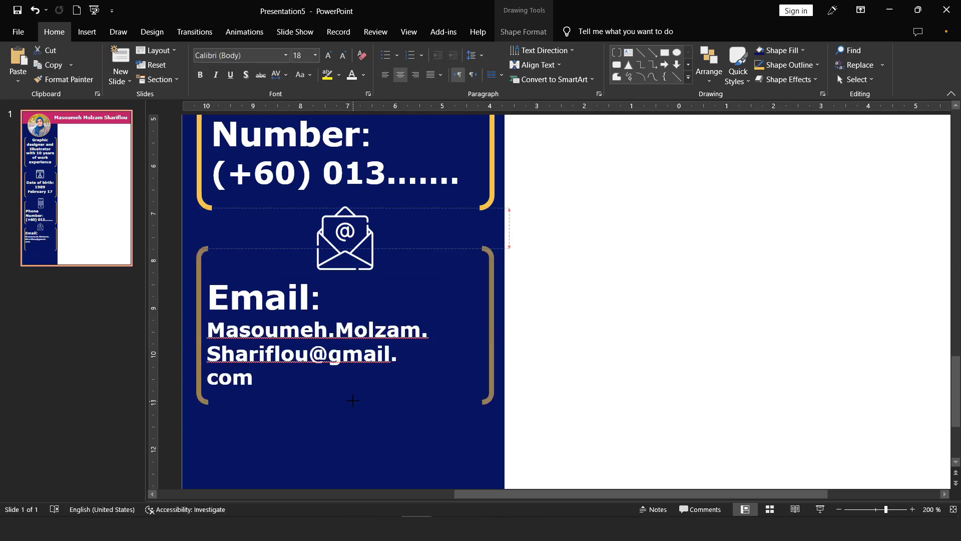
pyautogui.click(751, 402)
pyautogui.scroll(-5, 750, 402)
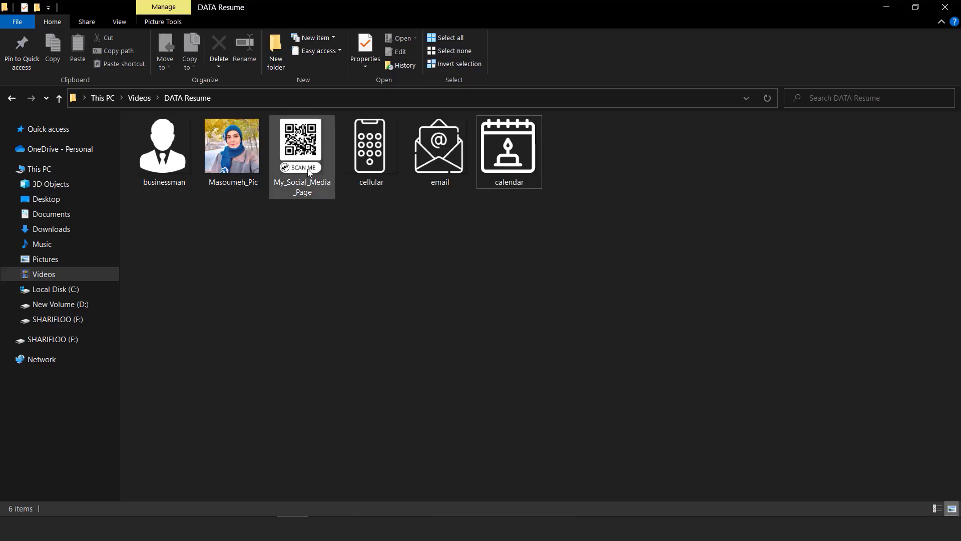
# Step: Drag the My_Social_Media_Page QR image onto the slide, shrink it, and set it below the Email box
pyautogui.click(303, 160)
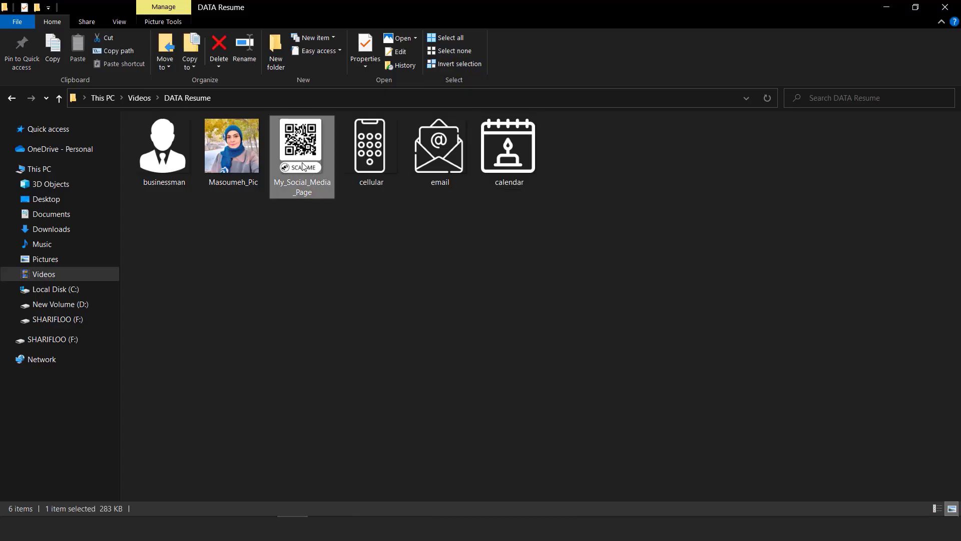
pyautogui.moveTo(297, 153); pyautogui.dragTo(491, 476)
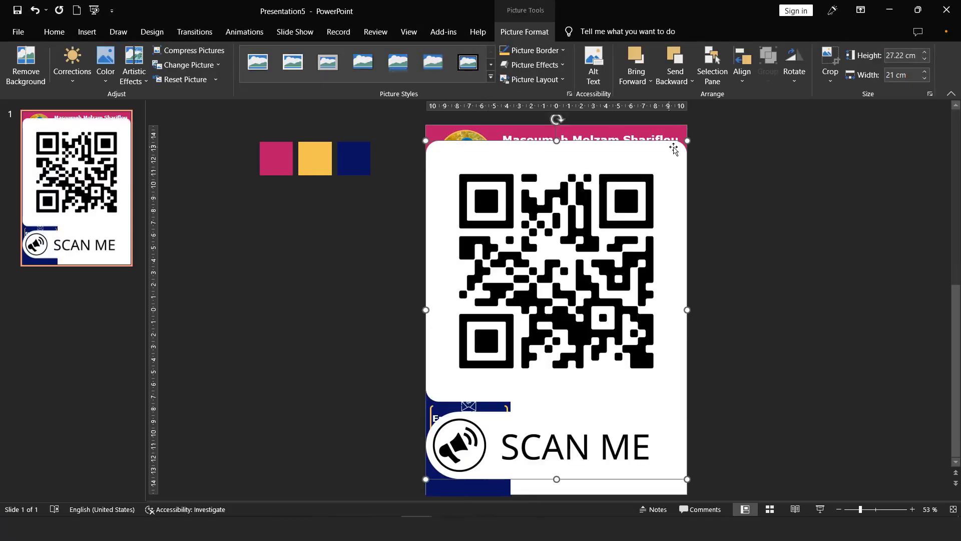
pyautogui.moveTo(686, 125); pyautogui.dragTo(465, 465)
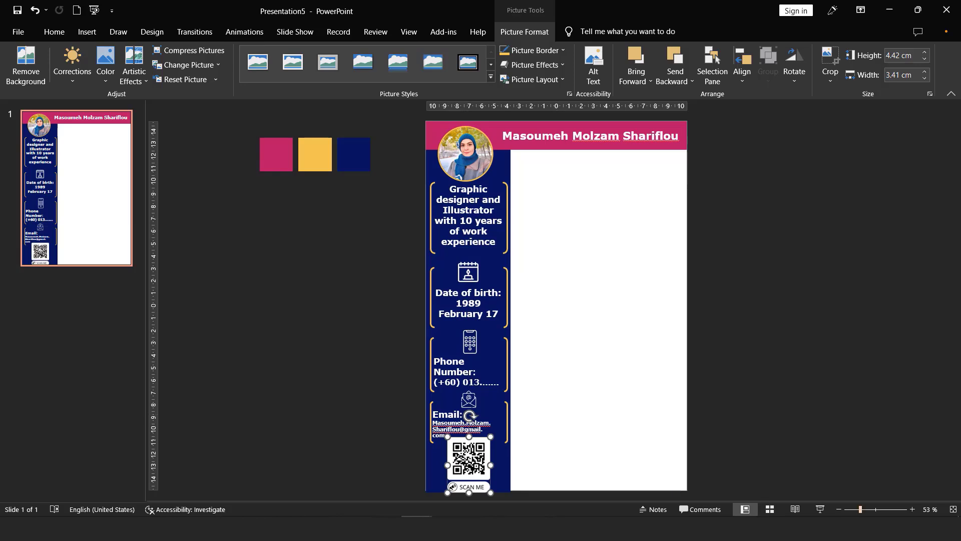
pyautogui.scroll(5, 680, 449)
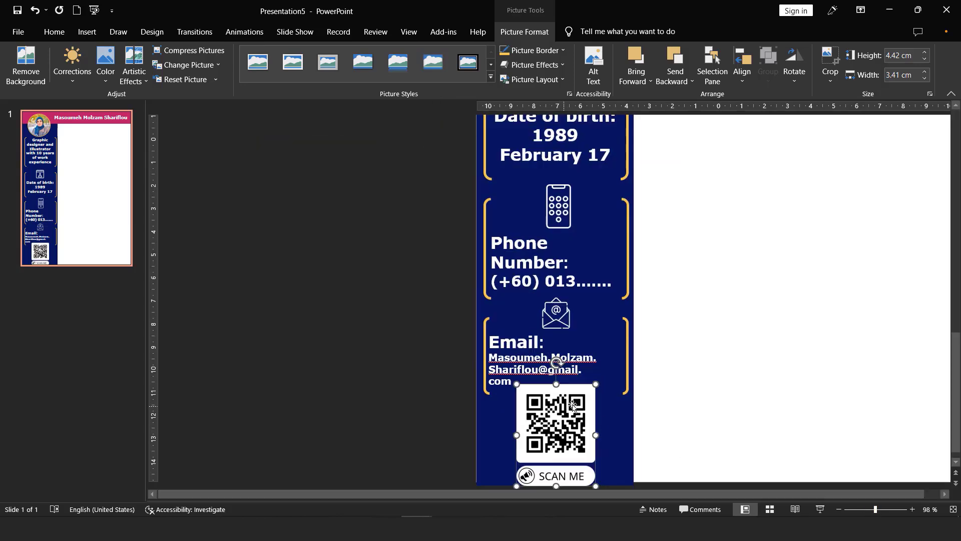
pyautogui.moveTo(596, 383); pyautogui.dragTo(579, 409)
pyautogui.moveTo(552, 447)
pyautogui.mouseDown()
pyautogui.moveTo(549, 436)
pyautogui.moveTo(566, 438)
pyautogui.moveTo(563, 380)
pyautogui.moveTo(565, 440)
pyautogui.mouseUp()
pyautogui.click(707, 436)
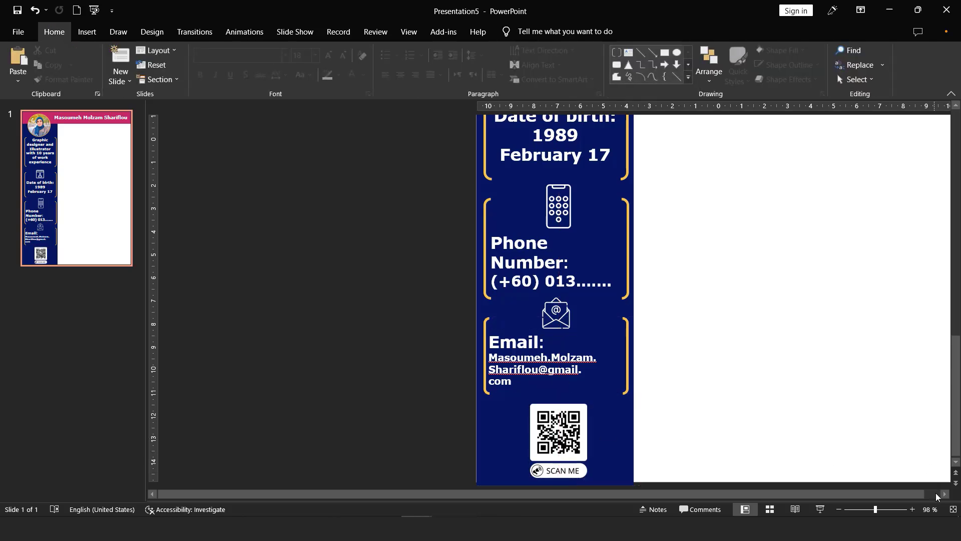
pyautogui.click(953, 509)
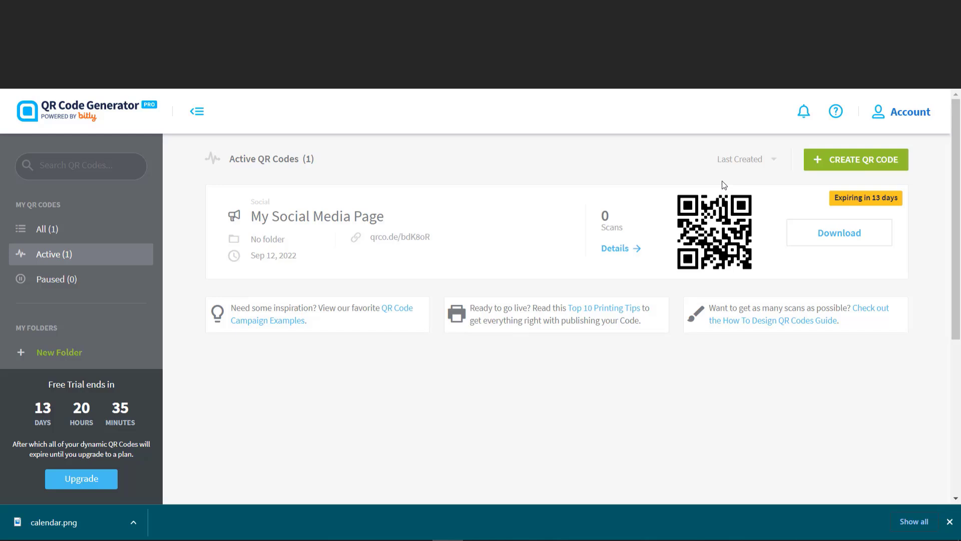
# Step: Start a new QR code and pick its code type
pyautogui.click(843, 164)
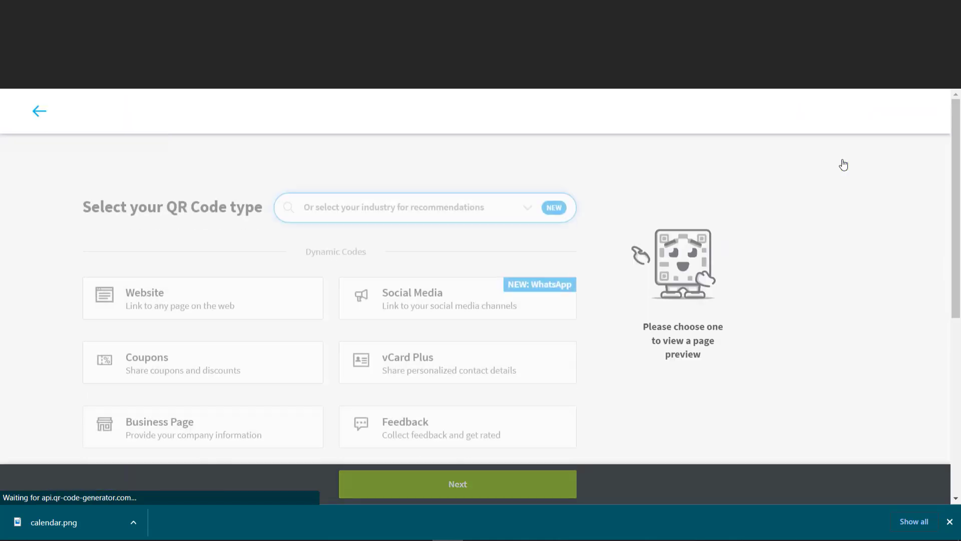
pyautogui.scroll(-1, 519, 331)
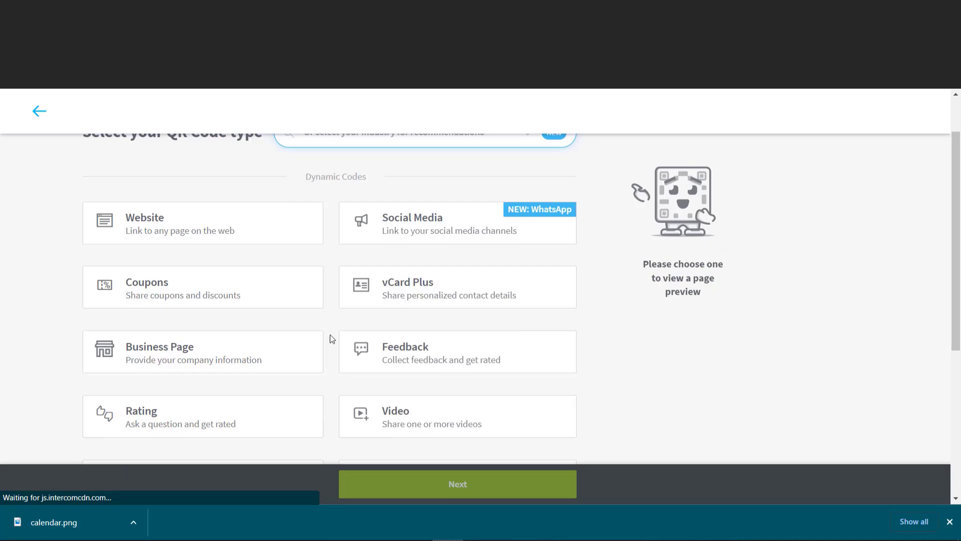
pyautogui.scroll(2, 426, 230)
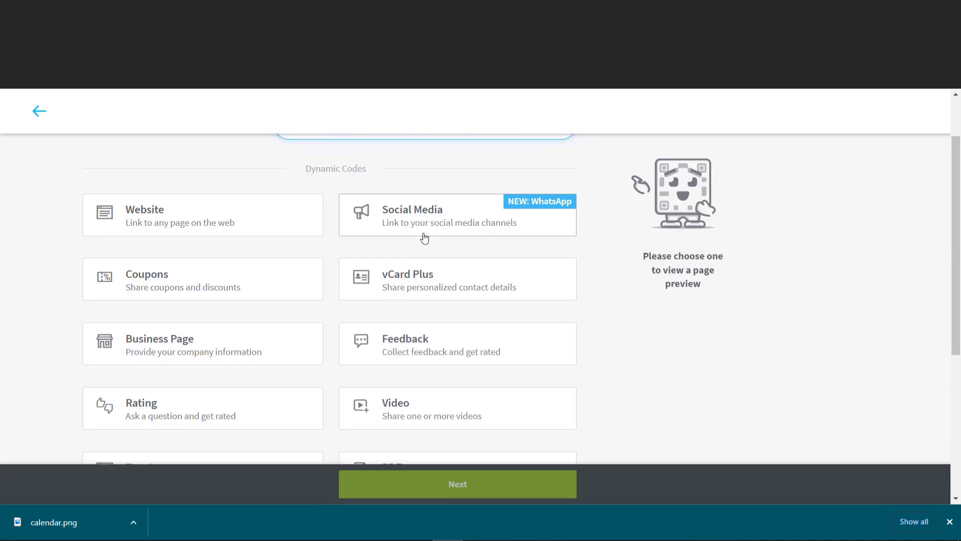
pyautogui.click(399, 279)
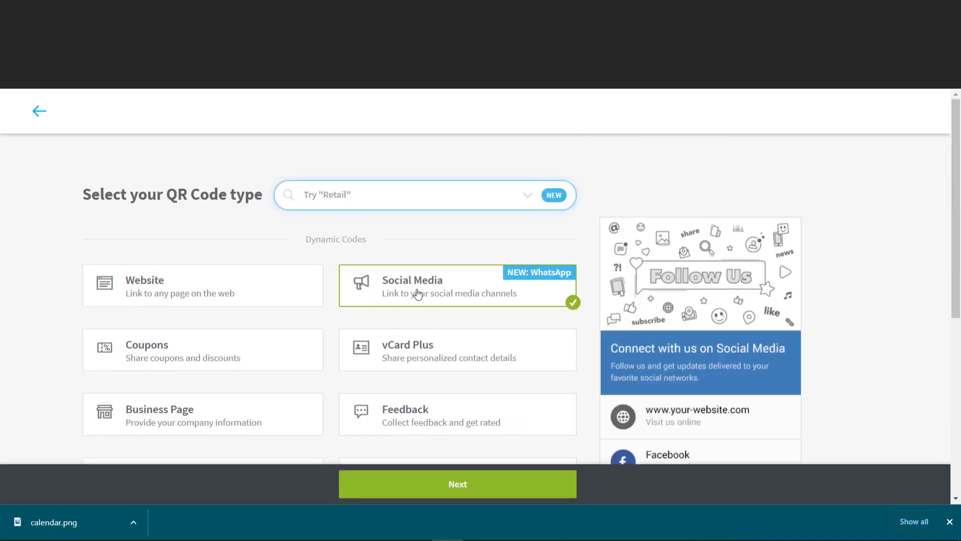
pyautogui.scroll(-1, 426, 298)
pyautogui.scroll(1, 426, 297)
# Step: Choose the Musician & Artists industry recommendation and continue to the Upload MP3 step
pyautogui.click(373, 199)
pyautogui.scroll(-5, 369, 302)
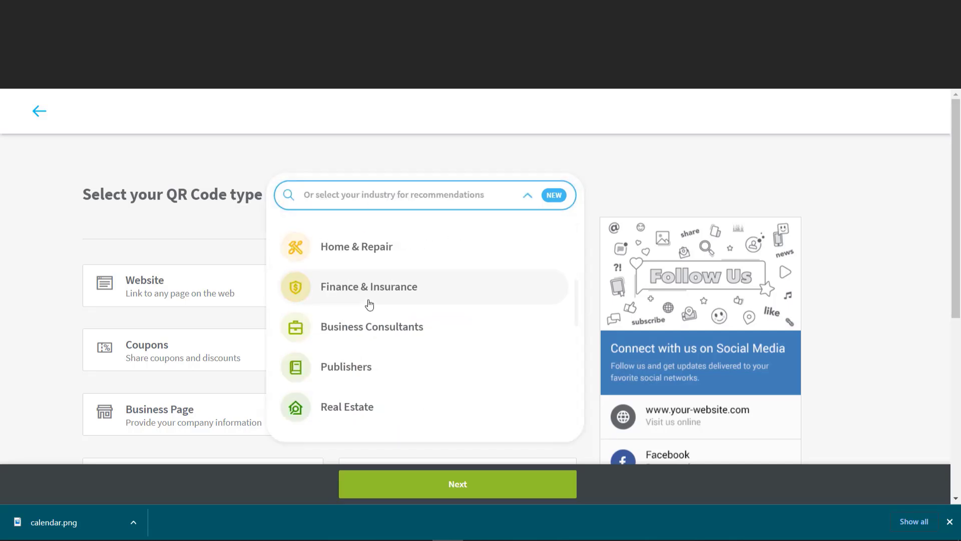
pyautogui.scroll(-3, 419, 359)
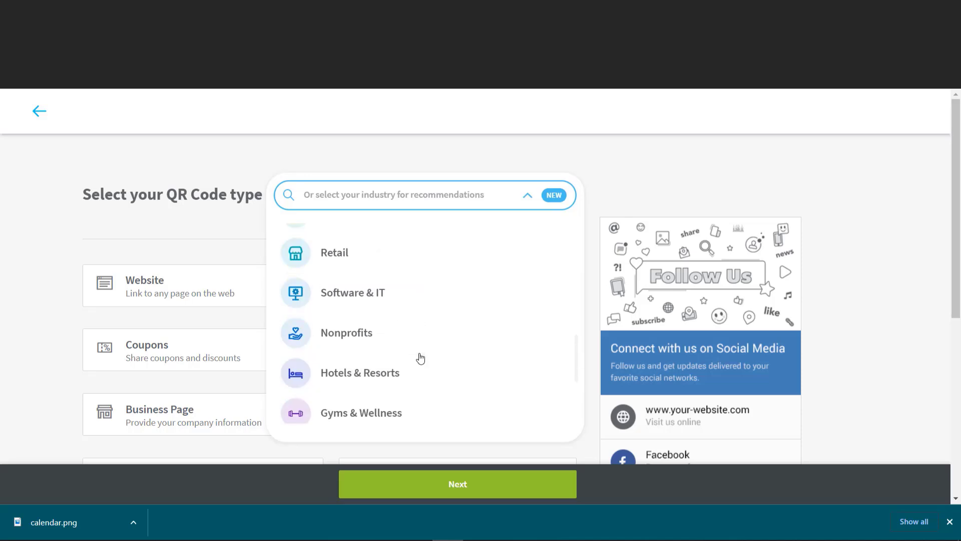
pyautogui.scroll(5, 341, 297)
pyautogui.click(389, 291)
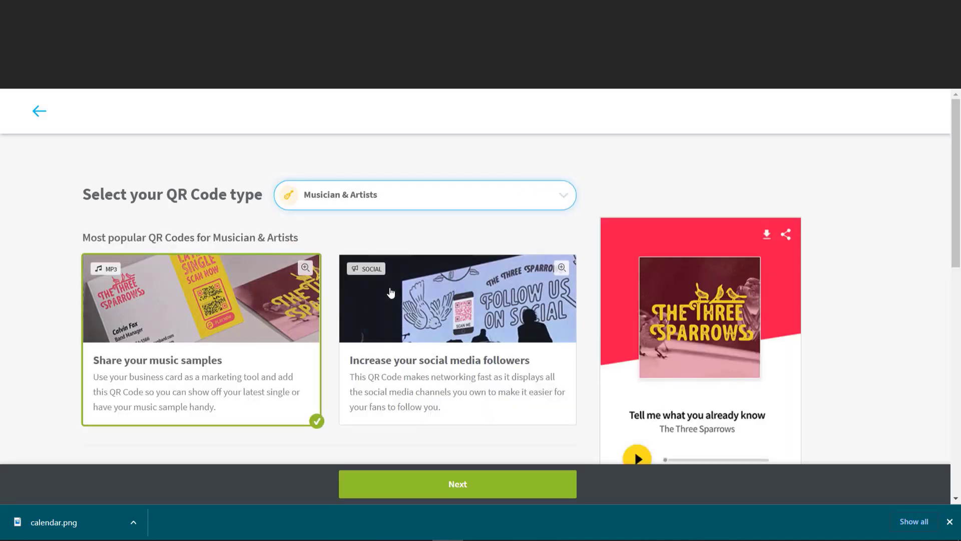
pyautogui.scroll(-4, 386, 323)
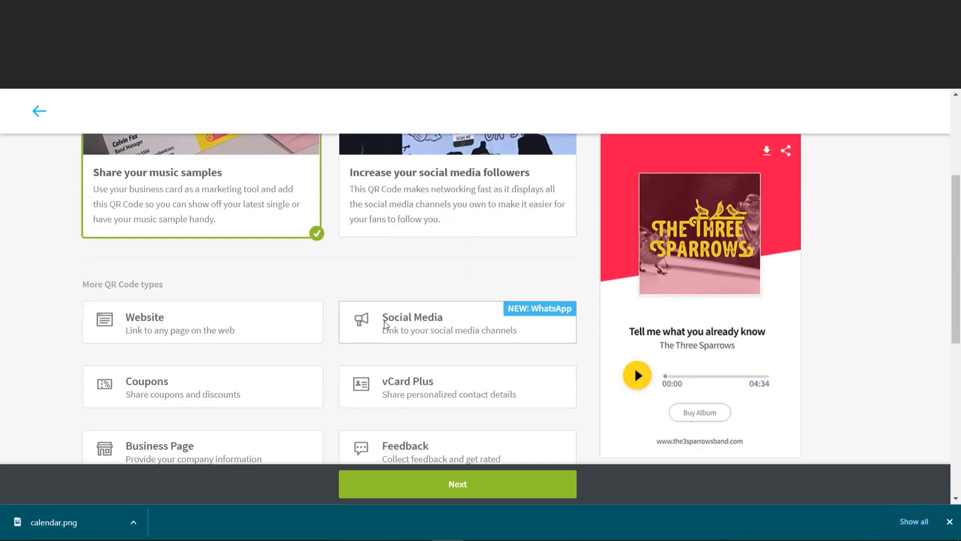
pyautogui.scroll(-3, 385, 326)
pyautogui.click(439, 476)
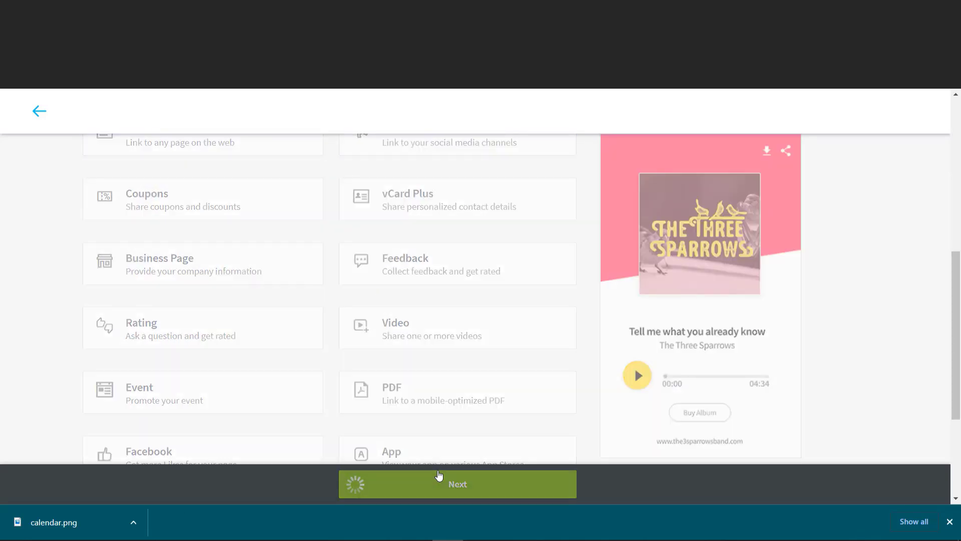
pyautogui.scroll(-1, 473, 257)
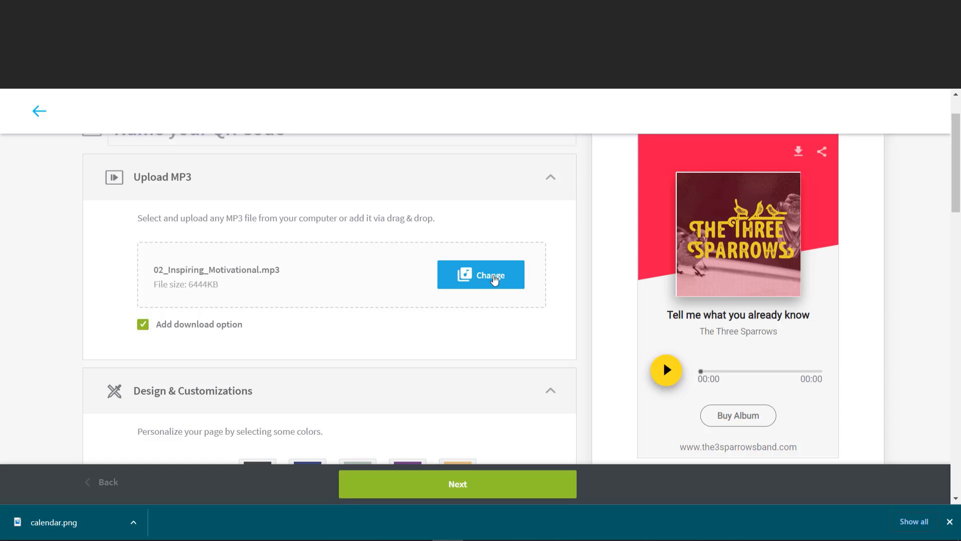
# Step: Review the MP3 page's sample Three Sparrows title and website fields, then continue to the next step
pyautogui.scroll(-1, 494, 279)
pyautogui.scroll(-2, 494, 279)
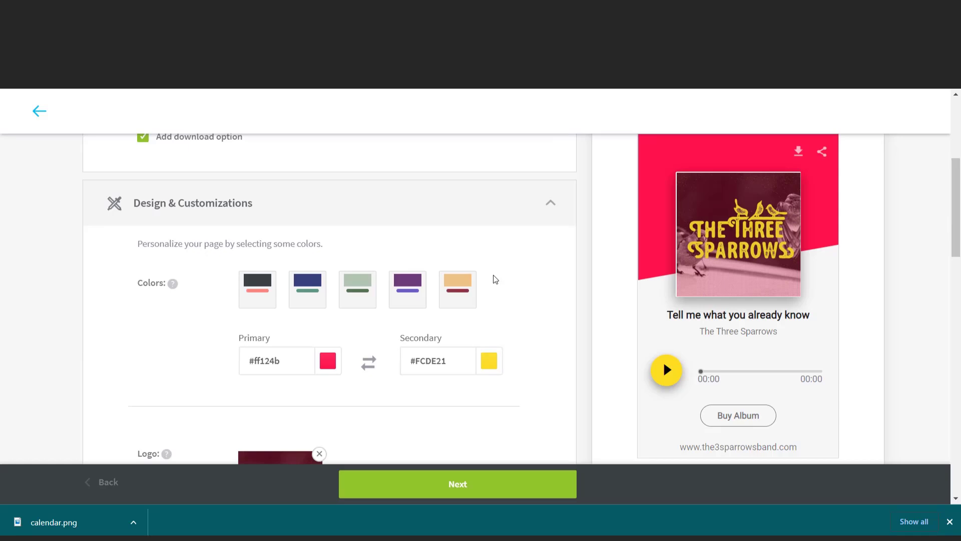
pyautogui.scroll(-3, 441, 299)
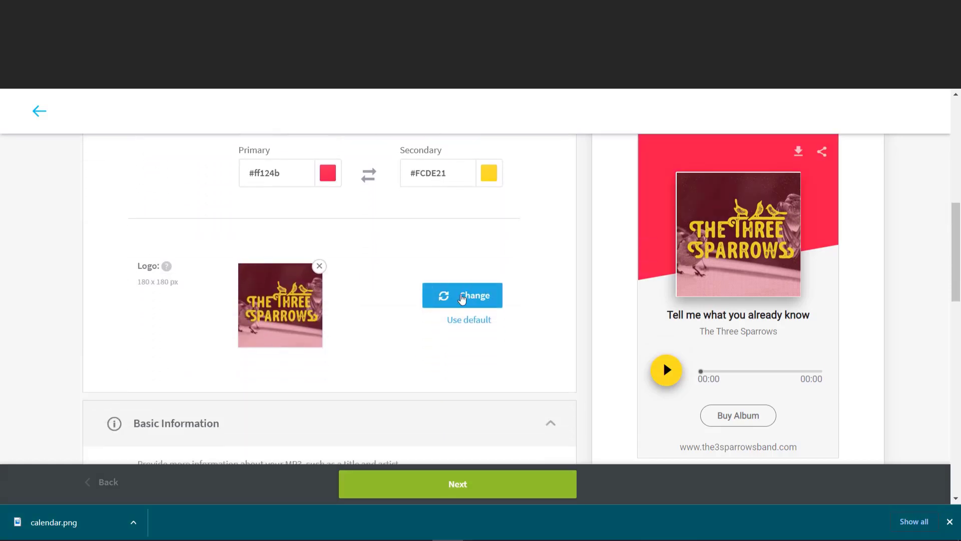
pyautogui.scroll(-3, 489, 310)
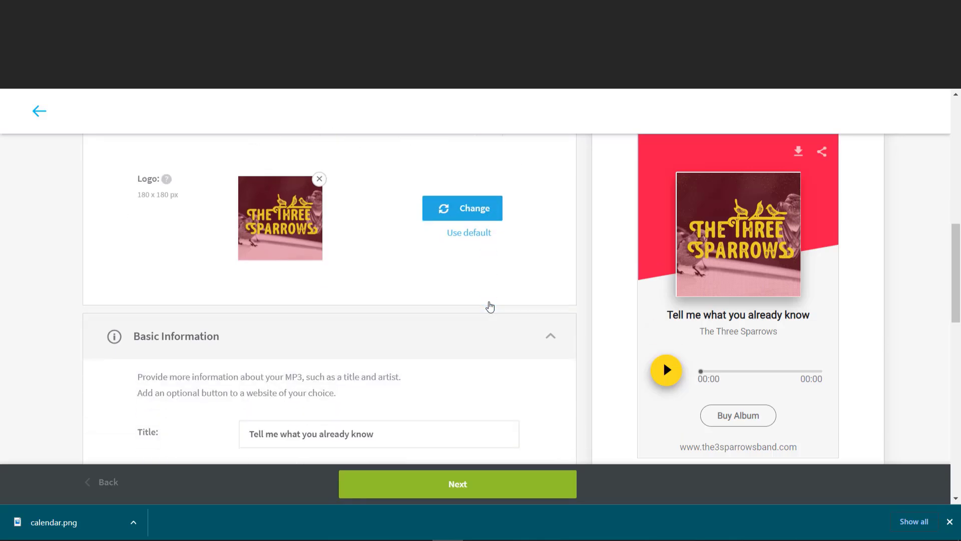
pyautogui.scroll(-1, 490, 306)
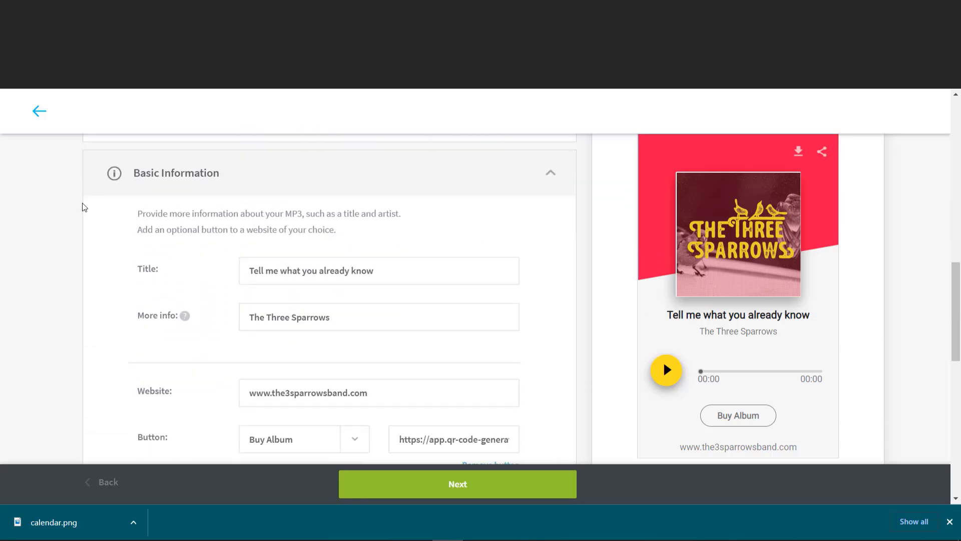
pyautogui.scroll(-1, 259, 289)
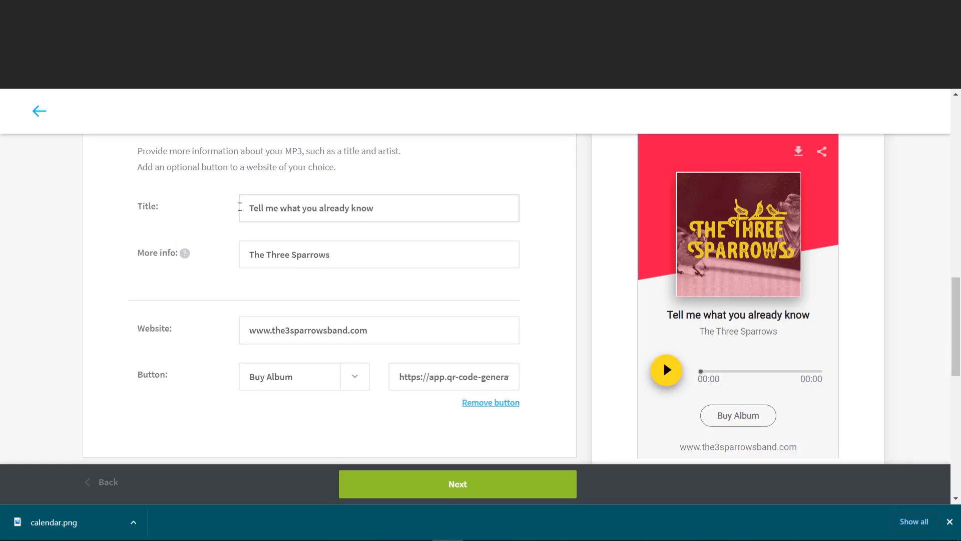
pyautogui.moveTo(393, 210); pyautogui.dragTo(242, 206)
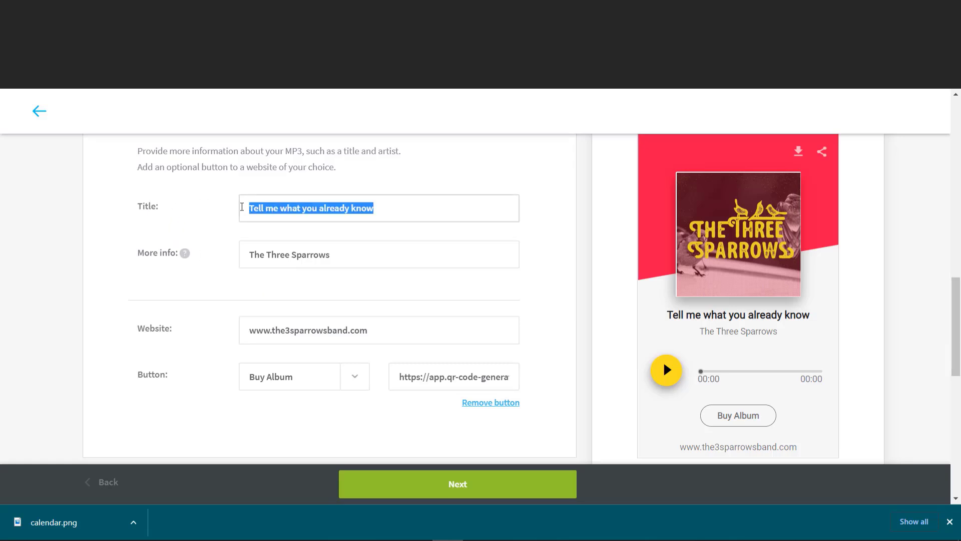
pyautogui.moveTo(349, 329); pyautogui.dragTo(239, 331)
pyautogui.click(457, 484)
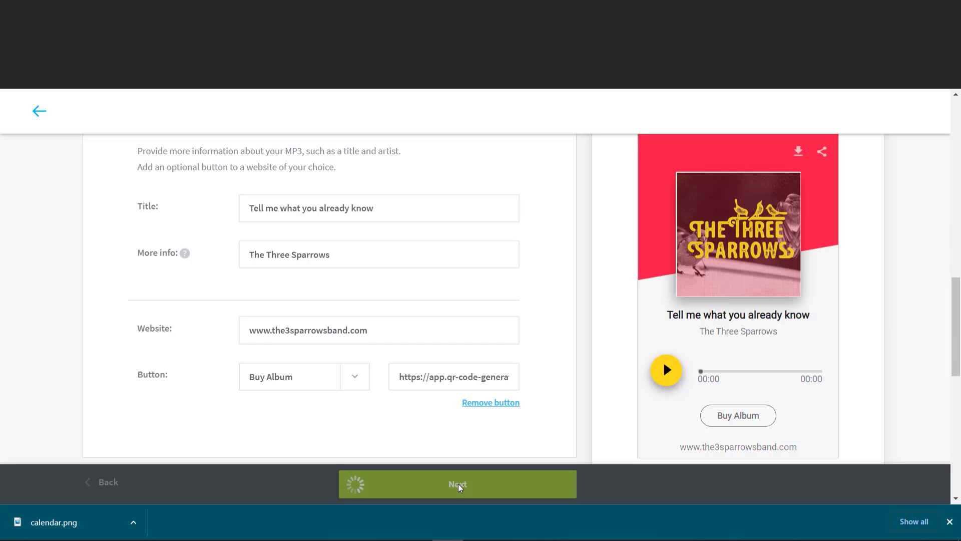
pyautogui.moveTo(414, 520)
pyautogui.click(479, 513)
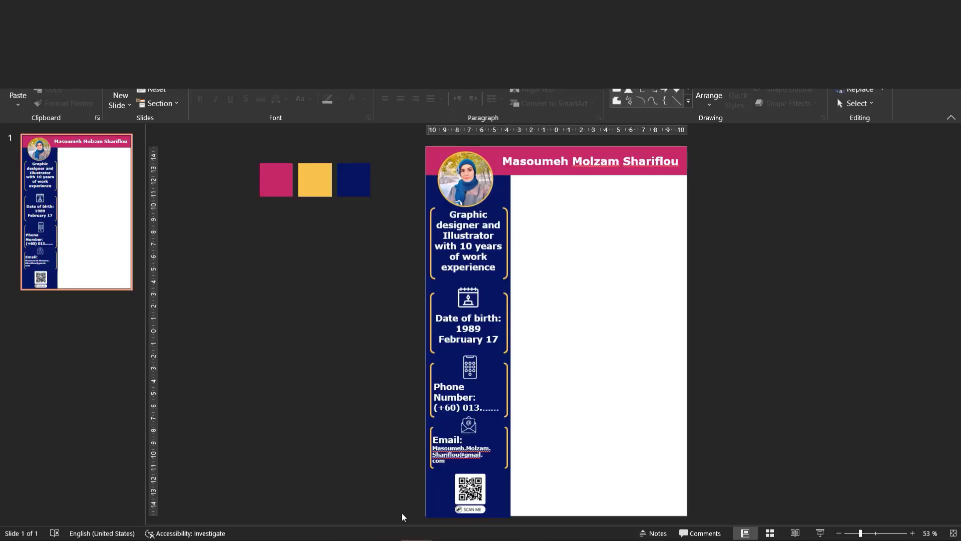